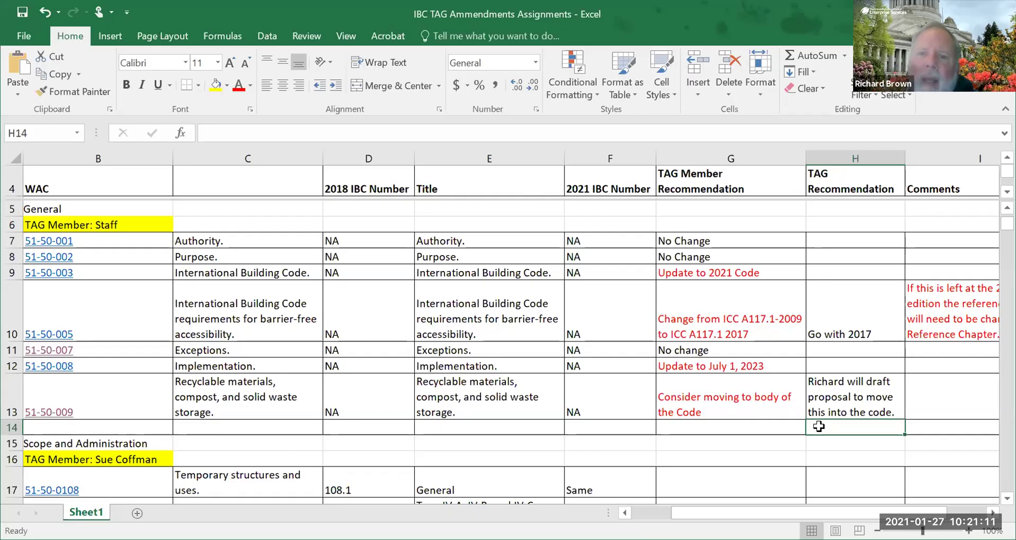
- Draft the vote note "TAG voted to support/deny" in the TAG Recommendation cell H14
{"action": "type", "text": "TAG vo"}
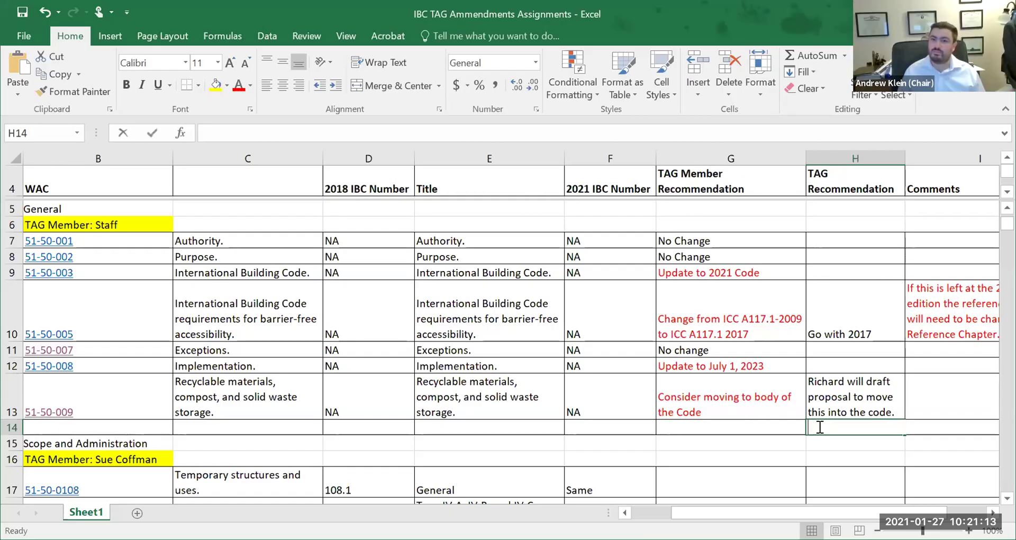
{"action": "type", "text": "te"}
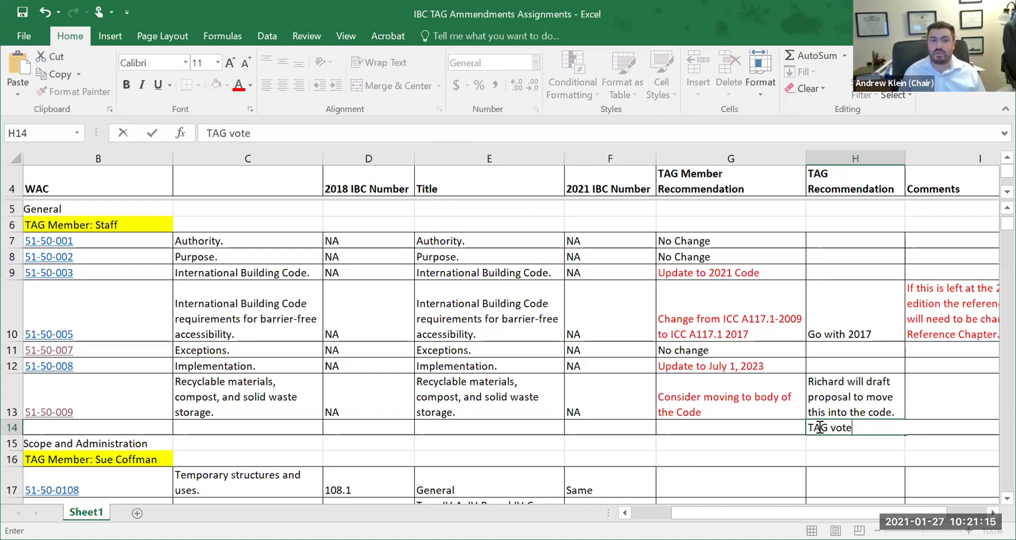
{"action": "type", "text": "d to"}
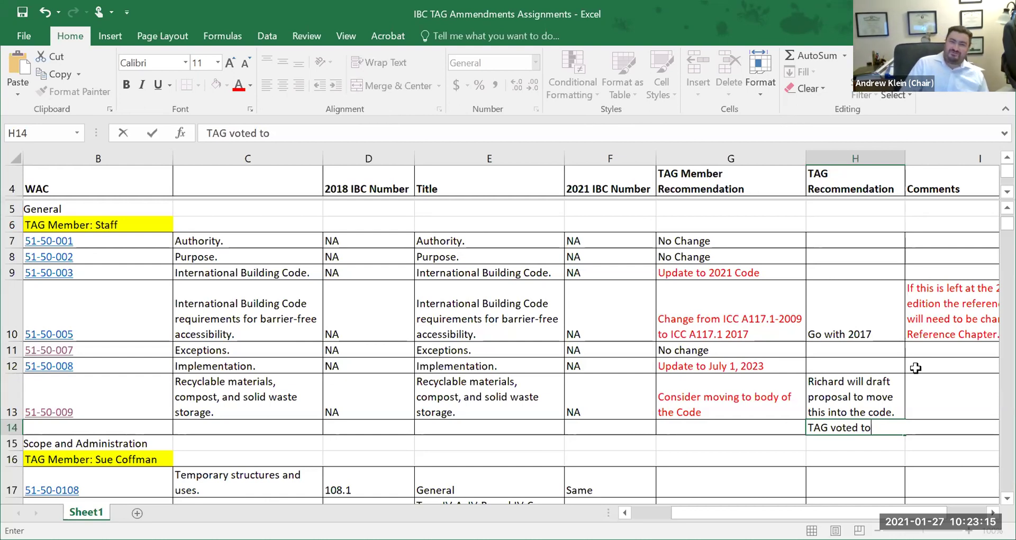
{"action": "type", "text": "supp"}
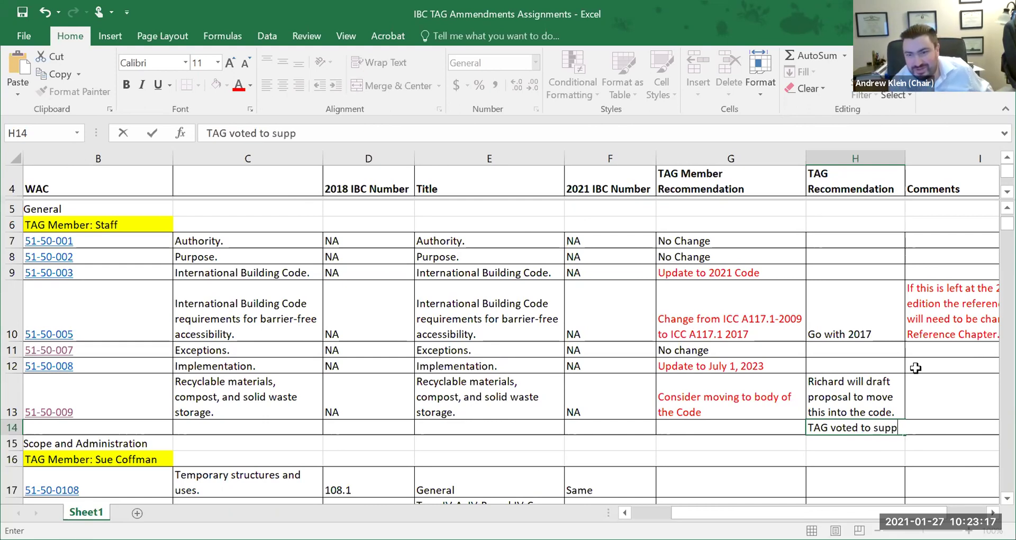
{"action": "type", "text": "ort/"}
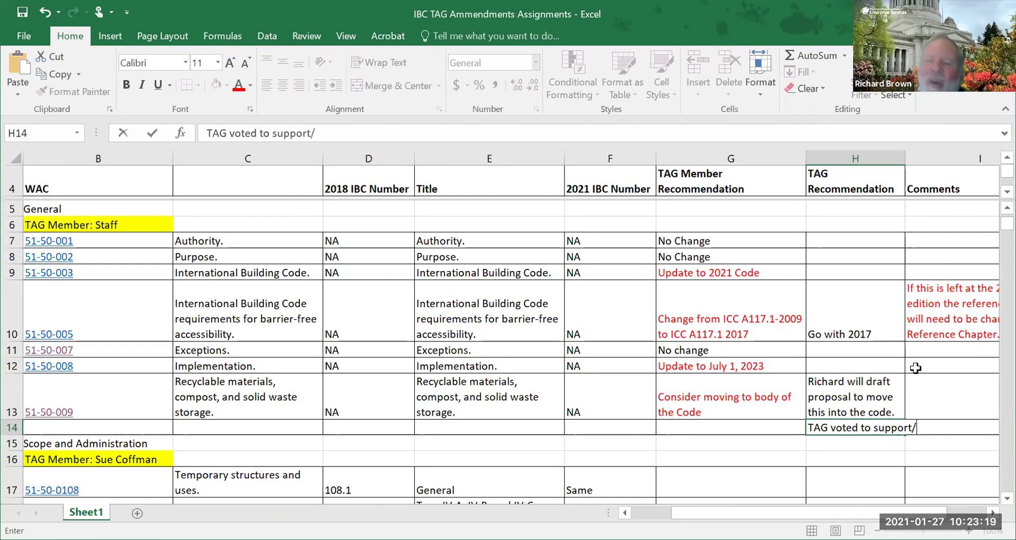
{"action": "type", "text": "deny"}
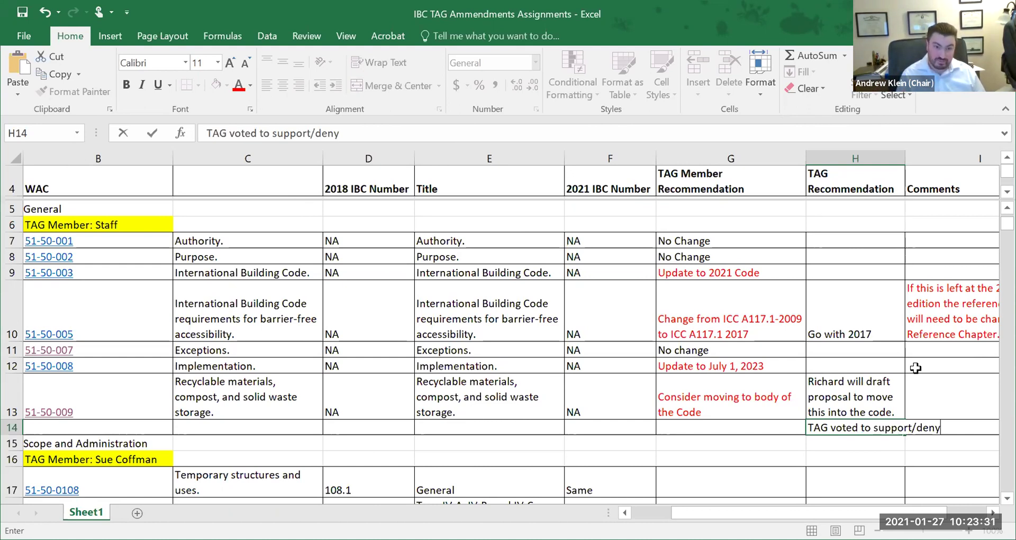
- Replace "/deny" in H14 with " recommendations" and two members' first names in parentheses, and wrap the cell's text
{"action": "key", "text": "BackSpace"}
{"action": "key", "text": "BackSpace"}
{"action": "key", "text": "BackSpace"}
{"action": "key", "text": "BackSpace"}
{"action": "key", "text": "BackSpace"}
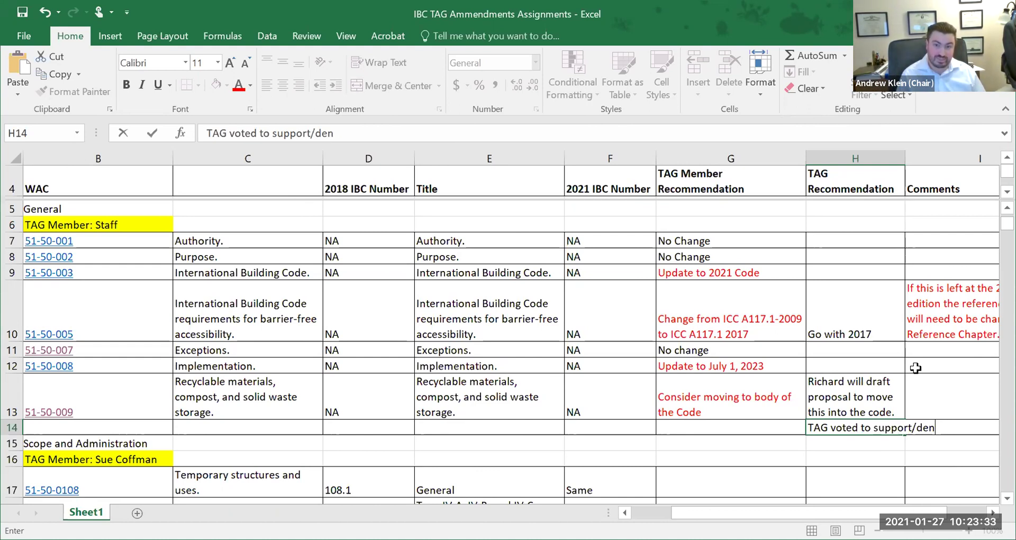
{"action": "type", "text": "recommendations"}
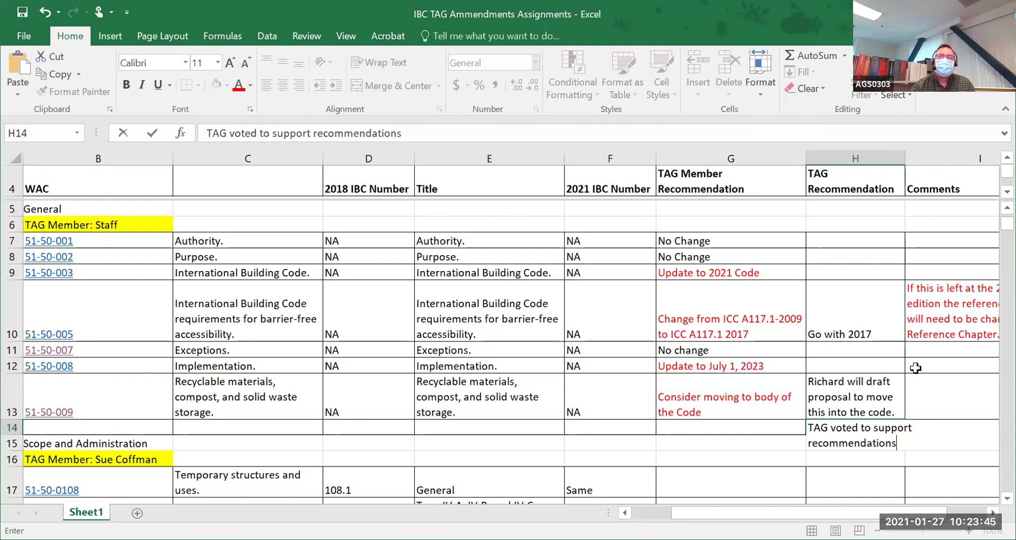
{"action": "type", "text": "("}
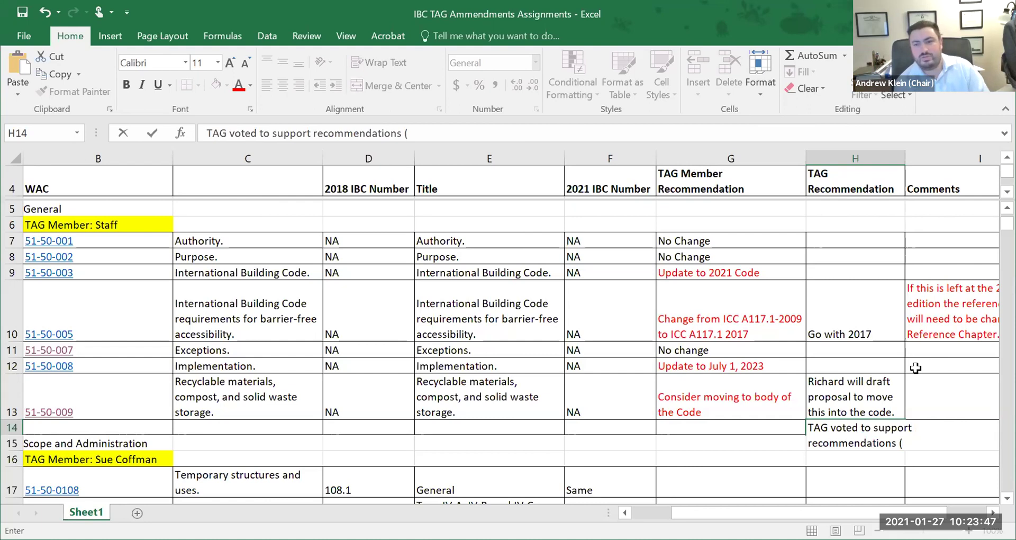
{"action": "type", "text": "Andrew, Al)"}
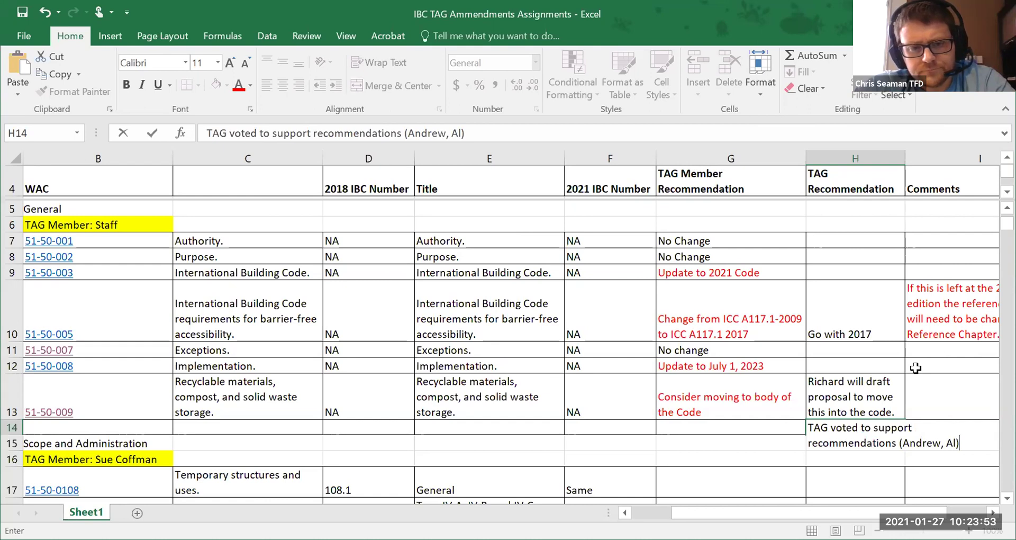
{"action": "key", "text": "Return"}
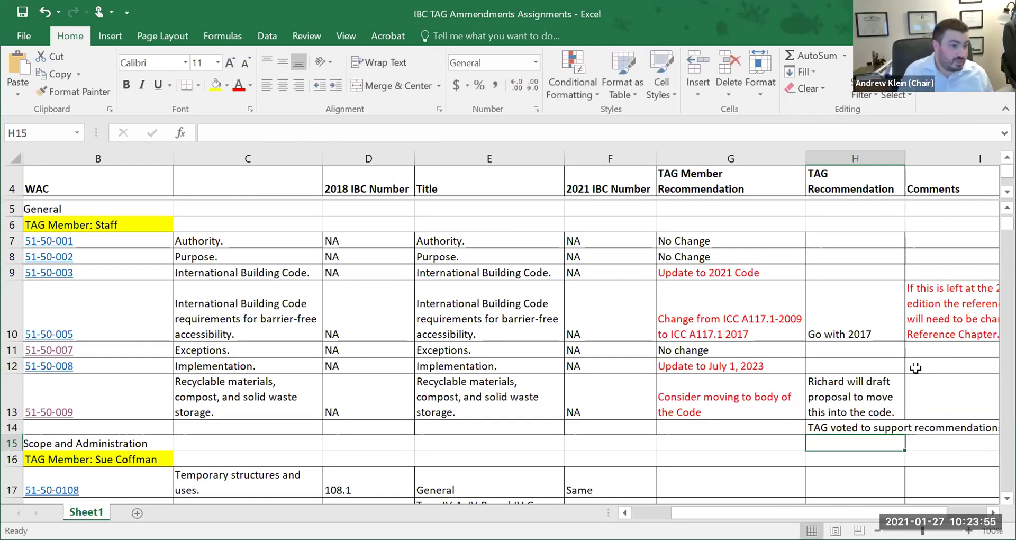
{"action": "left_click", "coordinate": [890, 427]}
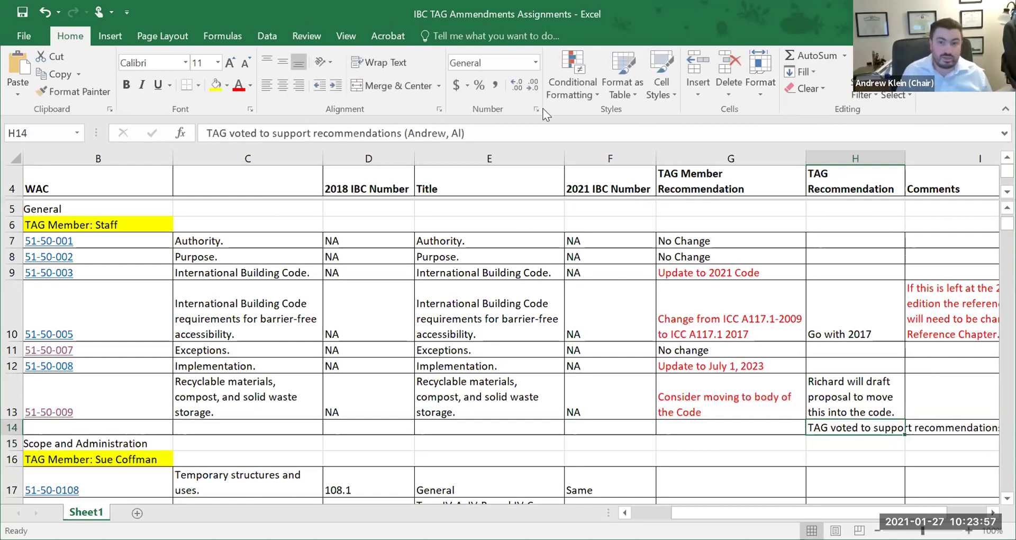
{"action": "left_click", "coordinate": [380, 63]}
- Examine the Scope and Administration rows 17 to 26 and the neighbouring rows around that section
{"action": "scroll", "coordinate": [419, 311], "scroll_direction": "down", "scroll_amount": 3}
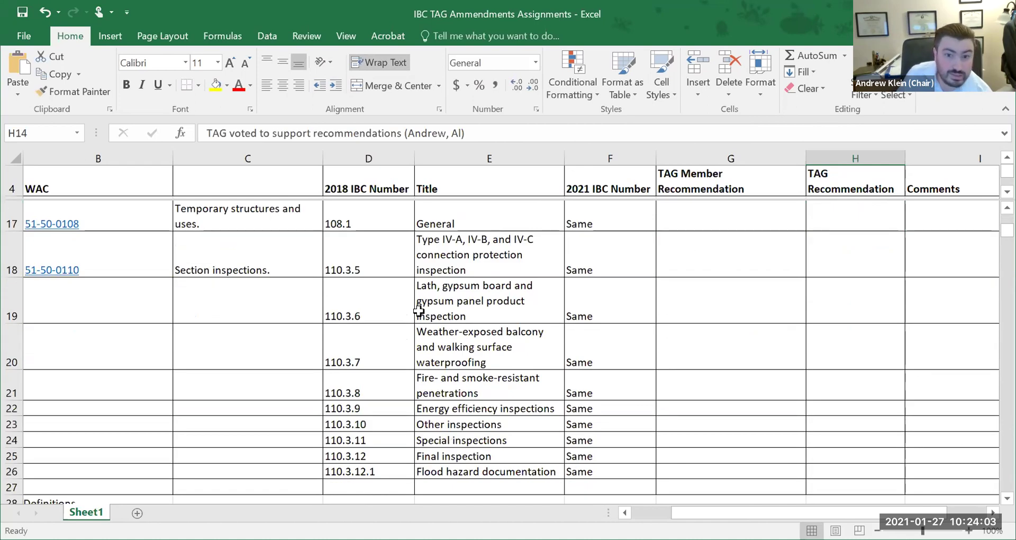
{"action": "scroll", "coordinate": [419, 310], "scroll_direction": "up", "scroll_amount": 1}
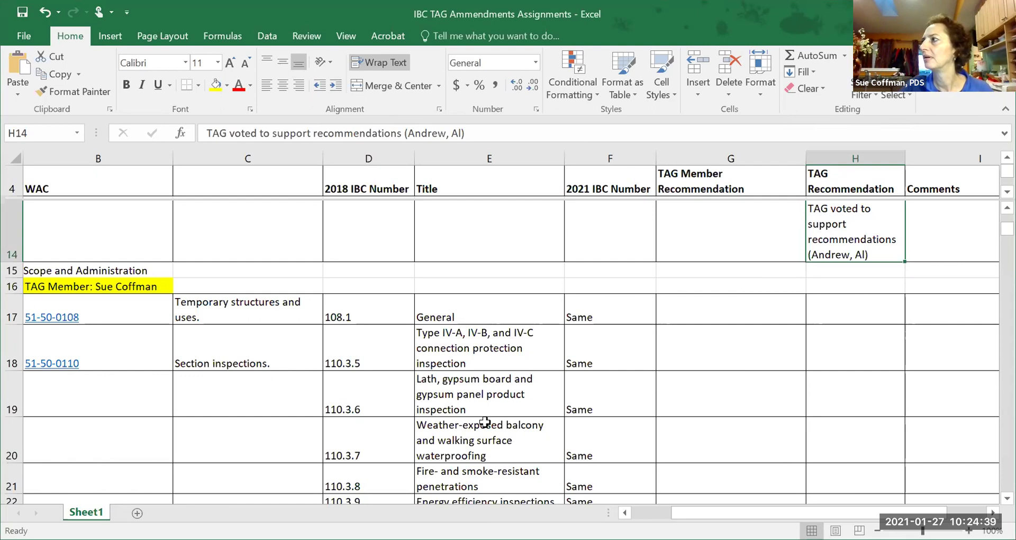
{"action": "scroll", "coordinate": [484, 422], "scroll_direction": "down", "scroll_amount": 1}
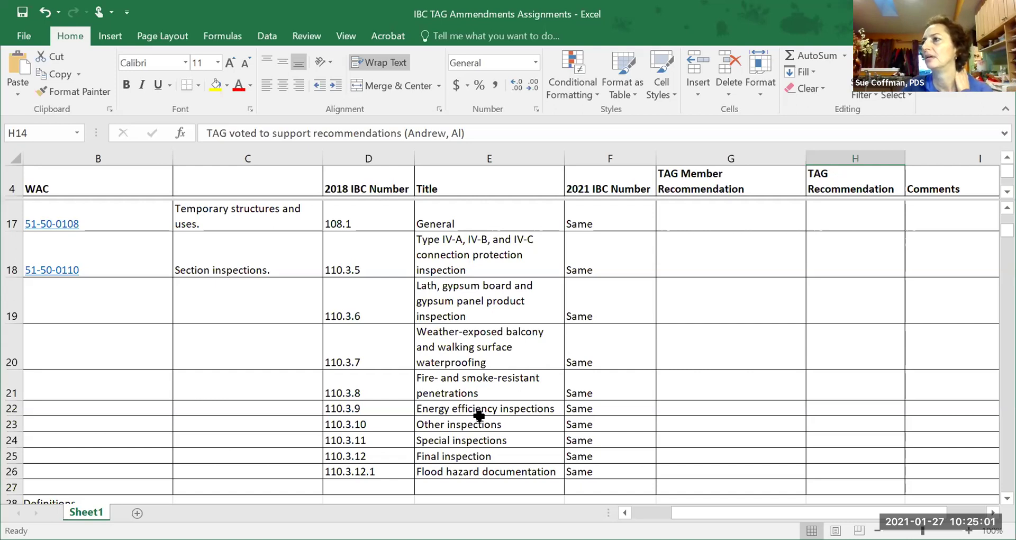
{"action": "scroll", "coordinate": [479, 416], "scroll_direction": "up", "scroll_amount": 1}
{"action": "scroll", "coordinate": [479, 416], "scroll_direction": "up", "scroll_amount": 1}
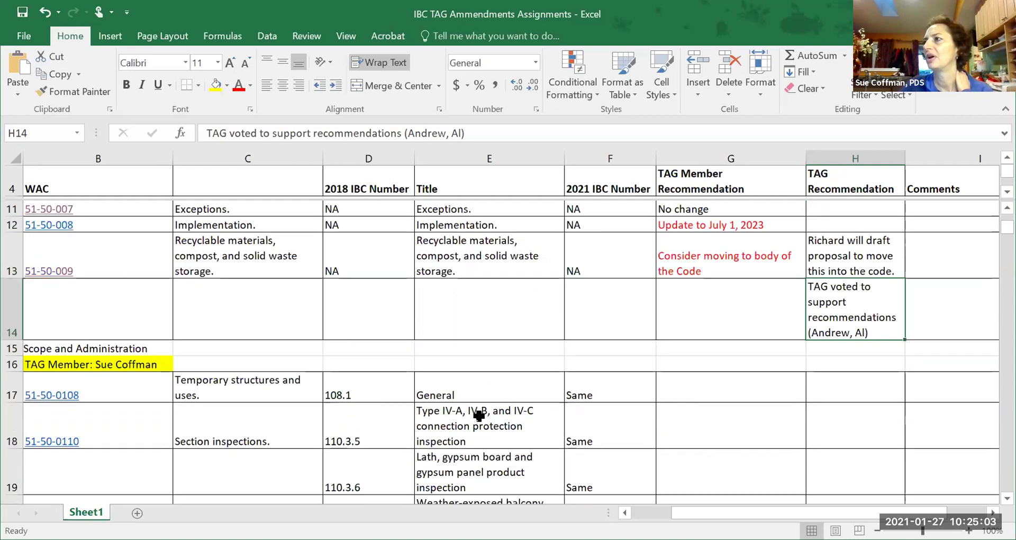
{"action": "scroll", "coordinate": [479, 416], "scroll_direction": "down", "scroll_amount": 1}
{"action": "scroll", "coordinate": [479, 416], "scroll_direction": "down", "scroll_amount": 1}
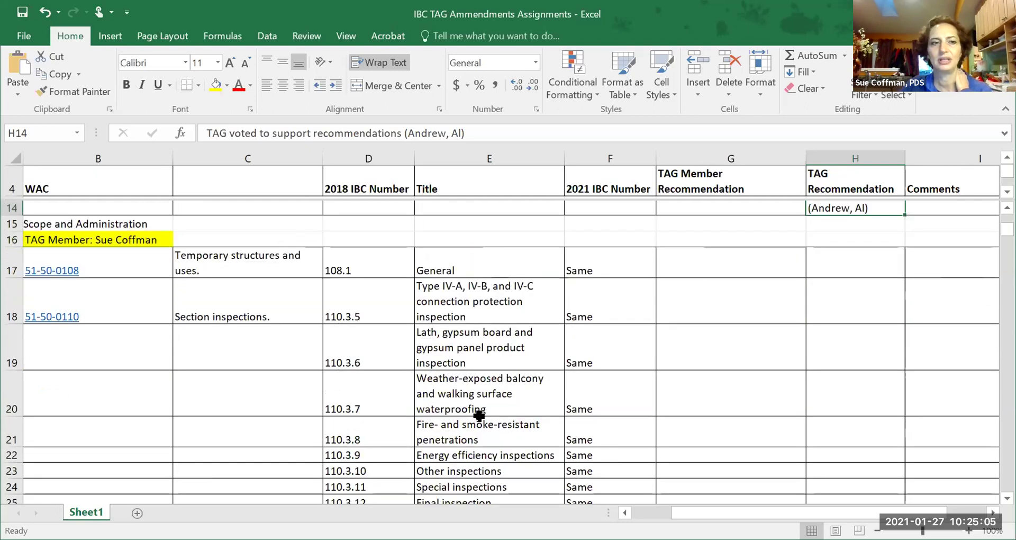
{"action": "scroll", "coordinate": [479, 416], "scroll_direction": "down", "scroll_amount": 1}
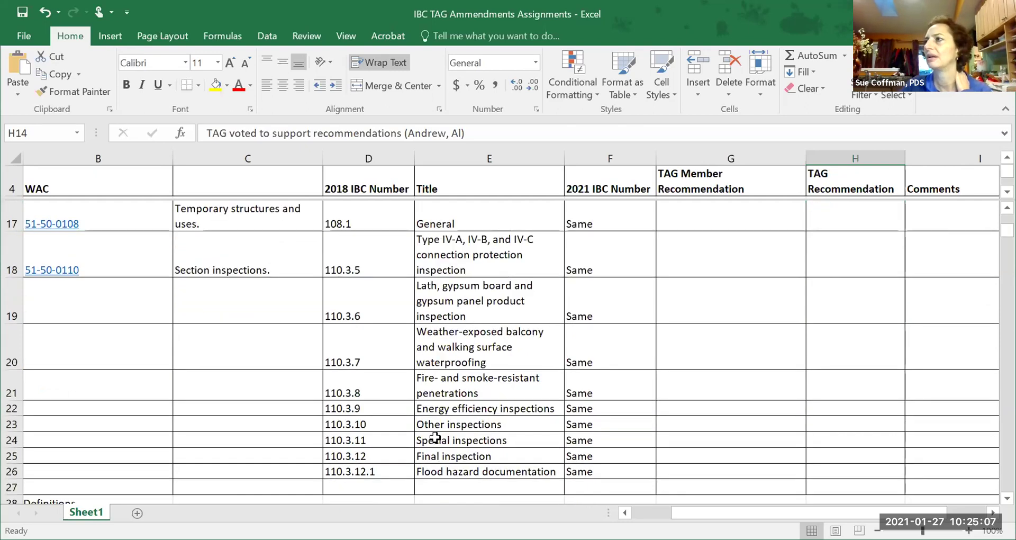
{"action": "scroll", "coordinate": [434, 437], "scroll_direction": "down", "scroll_amount": 2}
{"action": "scroll", "coordinate": [435, 438], "scroll_direction": "up", "scroll_amount": 1}
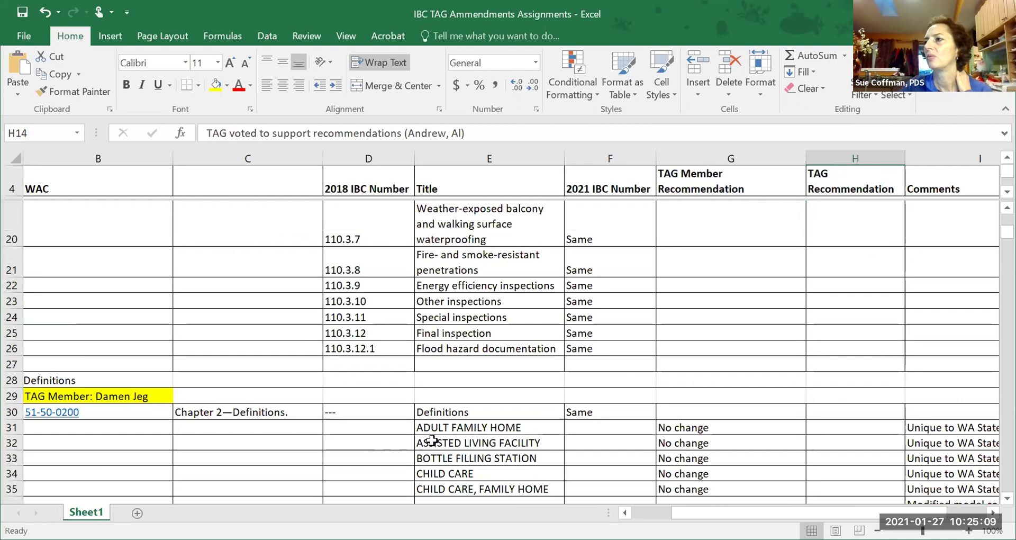
{"action": "scroll", "coordinate": [434, 439], "scroll_direction": "up", "scroll_amount": 1}
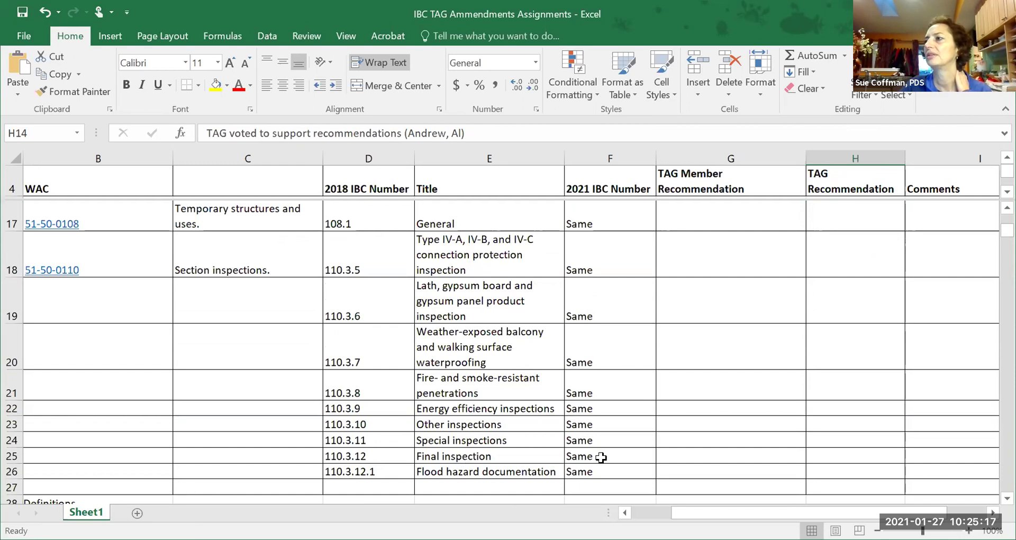
- Enter "Four section titles have changed" in the TAG Member Recommendation cell G27 and turn off its text wrapping
{"action": "left_click", "coordinate": [670, 488]}
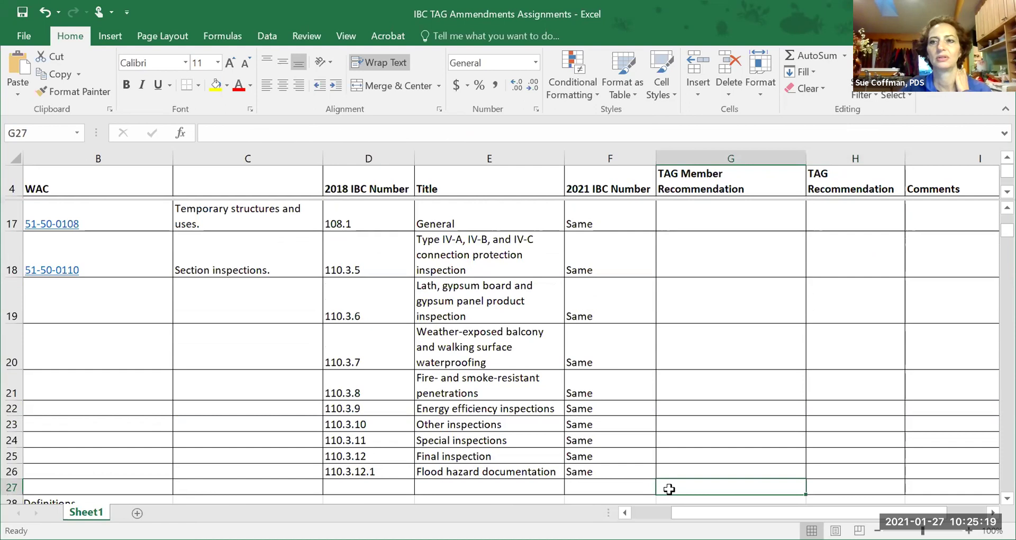
{"action": "type", "text": "Four "}
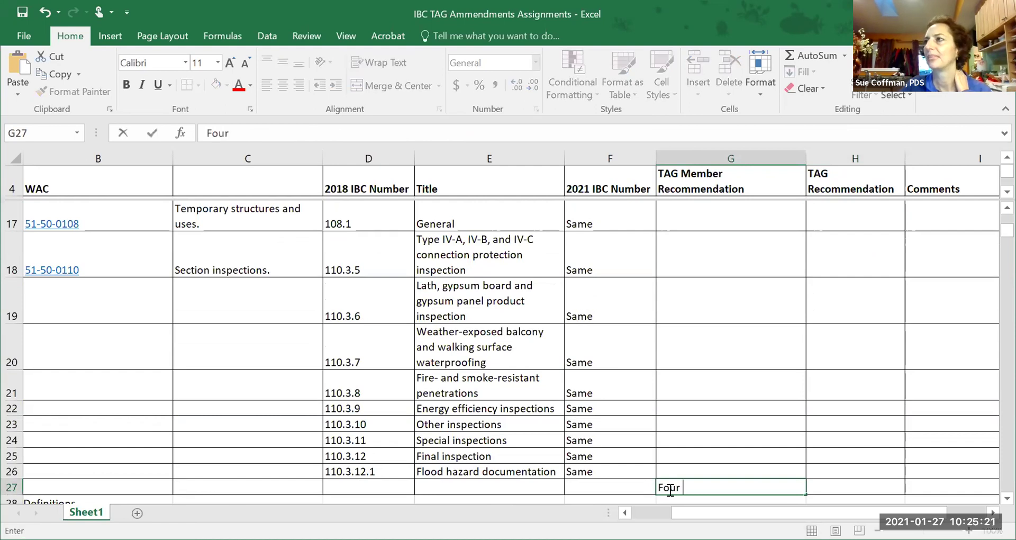
{"action": "type", "text": "section titles have changed"}
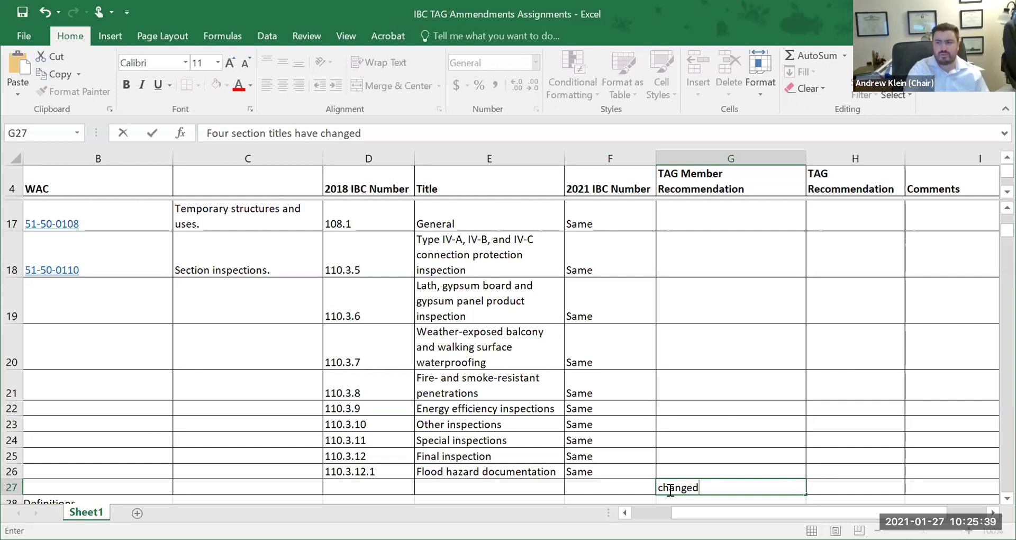
{"action": "key", "text": "Return"}
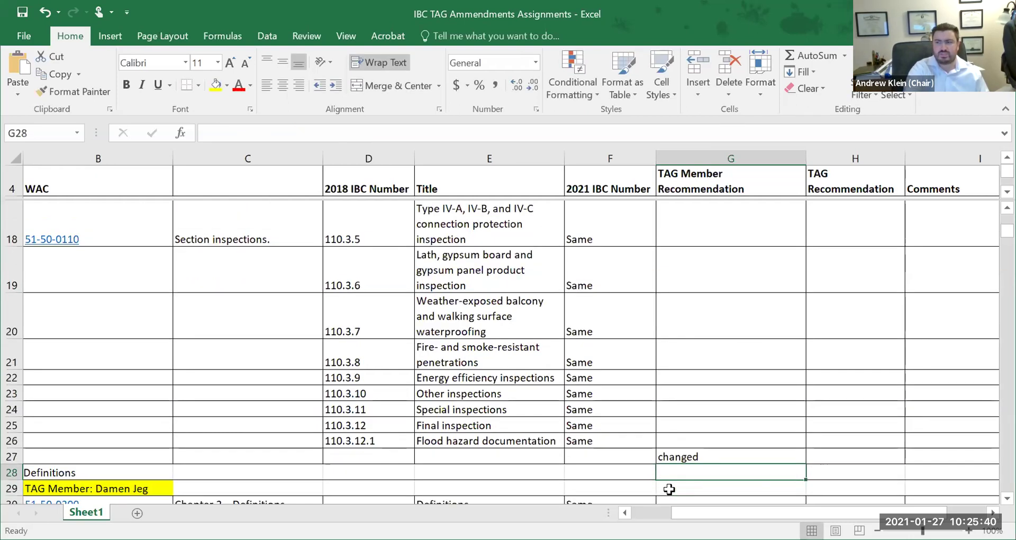
{"action": "left_click", "coordinate": [697, 456]}
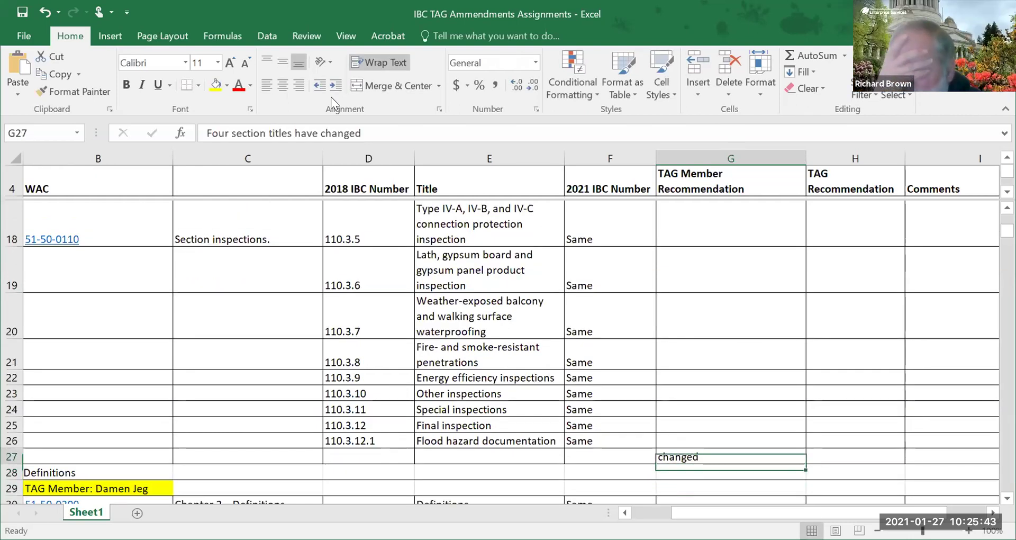
{"action": "left_click", "coordinate": [379, 62]}
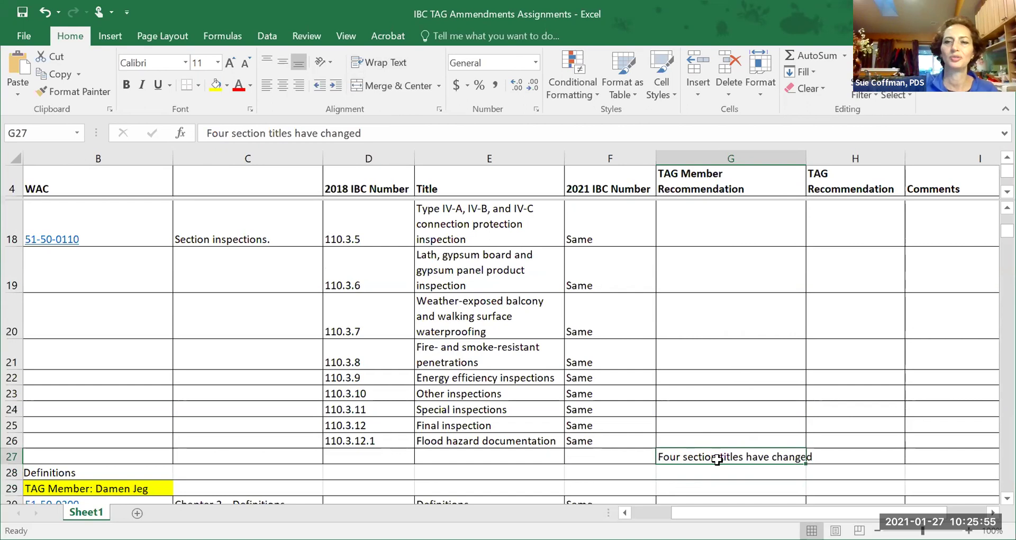
- Add the prefix "Note: " to the beginning of the text in cell G27
{"action": "scroll", "coordinate": [717, 459], "scroll_direction": "up", "scroll_amount": 1}
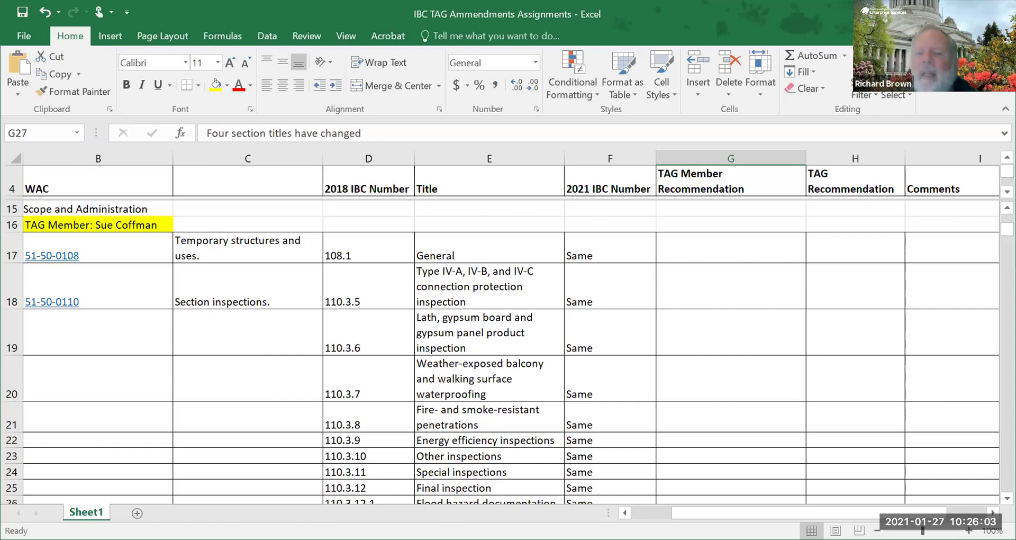
{"action": "scroll", "coordinate": [508, 344], "scroll_direction": "down", "scroll_amount": 1}
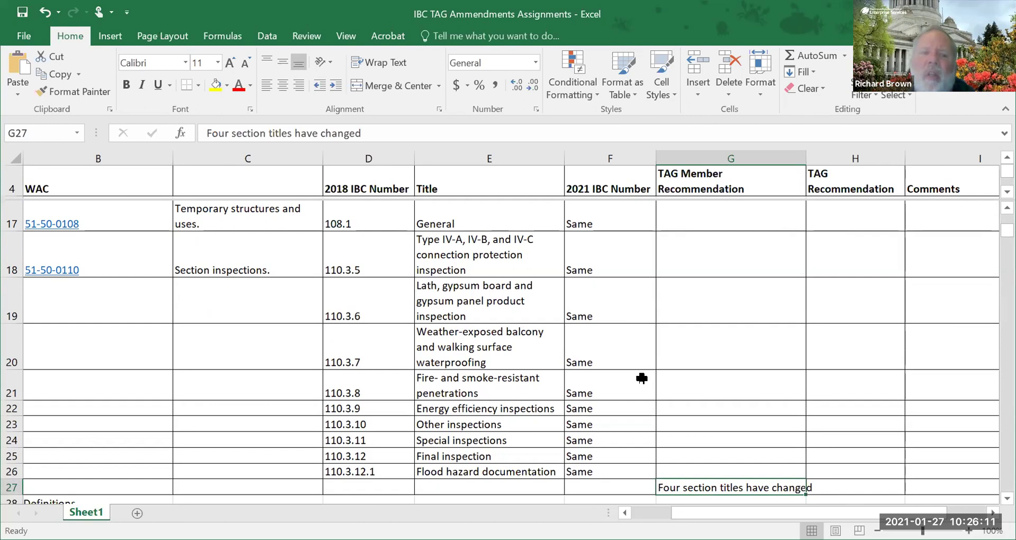
{"action": "left_click", "coordinate": [207, 131]}
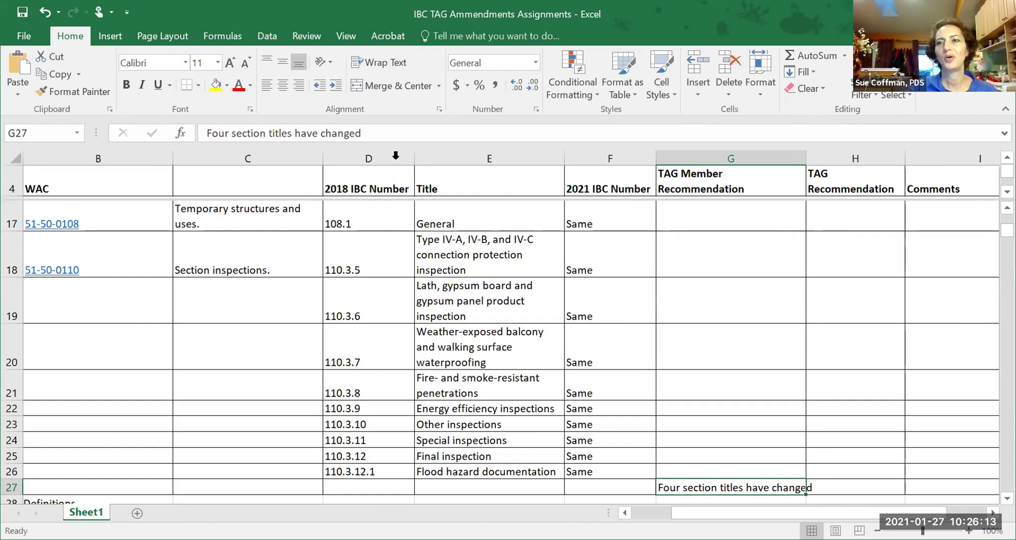
{"action": "type", "text": "Note:"}
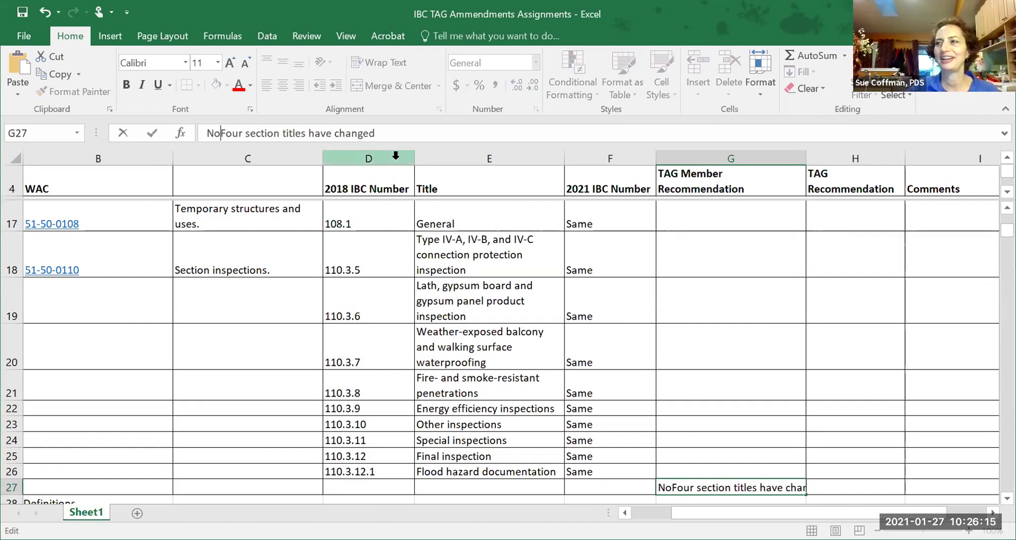
{"action": "key", "text": "Return"}
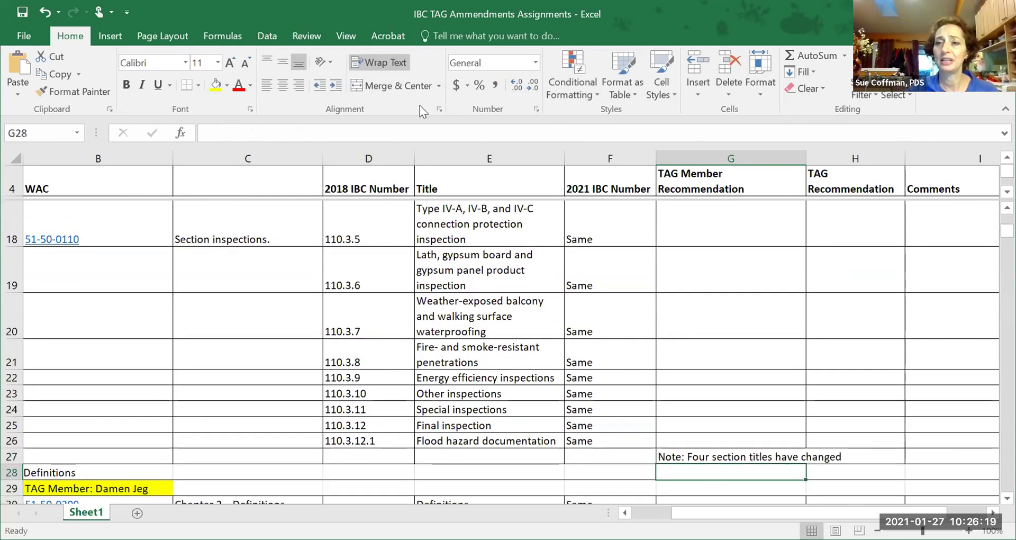
- Wrap the text in cell G27 and increase the height of row 27 to fit two lines
{"action": "key", "text": "Up"}
{"action": "left_click", "coordinate": [380, 65]}
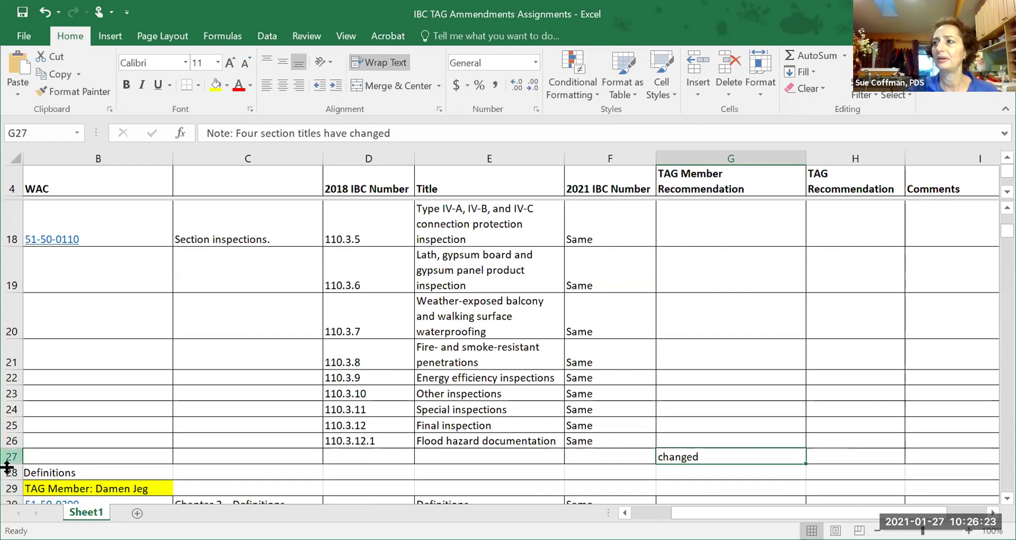
{"action": "left_click_drag", "start_coordinate": [7, 466], "coordinate": [12, 484]}
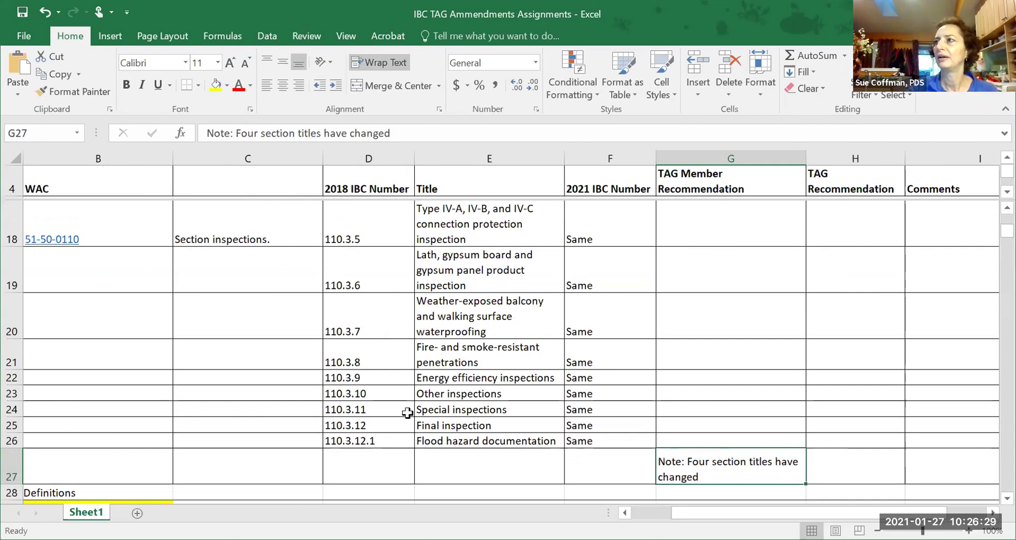
- Enter "No changes" as the TAG member recommendation for section 108.1 in cell G17
{"action": "scroll", "coordinate": [407, 412], "scroll_direction": "up", "scroll_amount": 1}
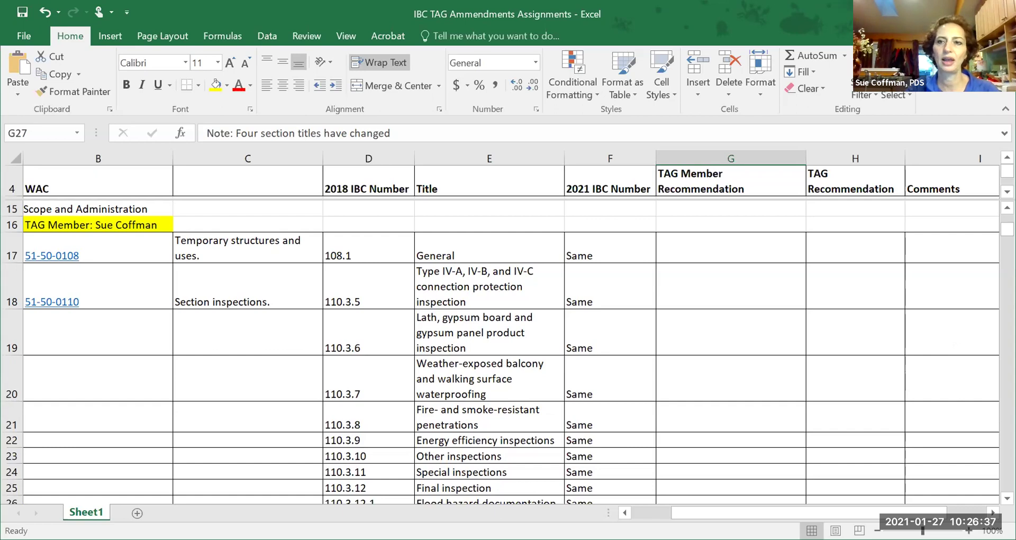
{"action": "left_click", "coordinate": [727, 245]}
{"action": "type", "text": "No changes"}
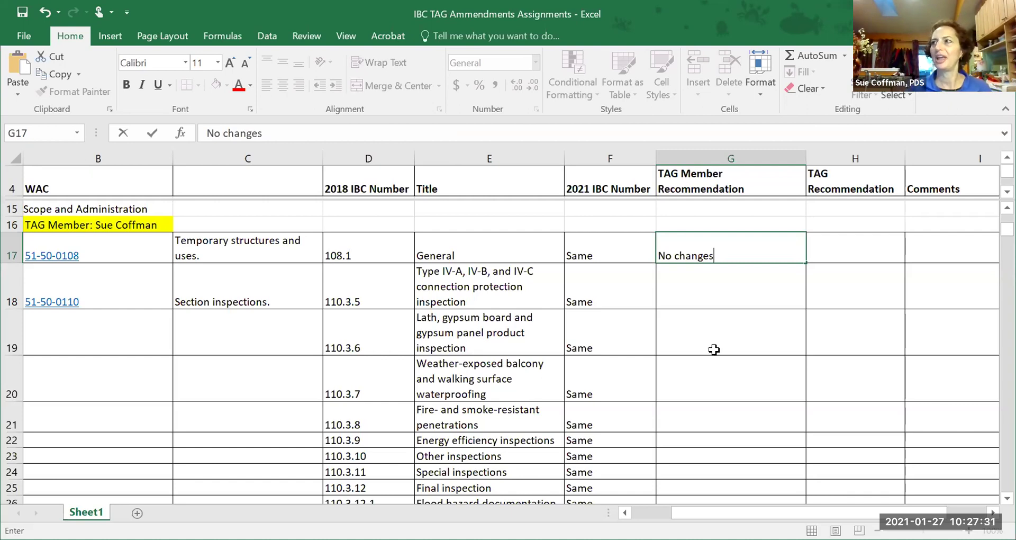
- Insert a blank row above row 27, which holds the note about changed section titles
{"action": "scroll", "coordinate": [714, 350], "scroll_direction": "down", "scroll_amount": 2}
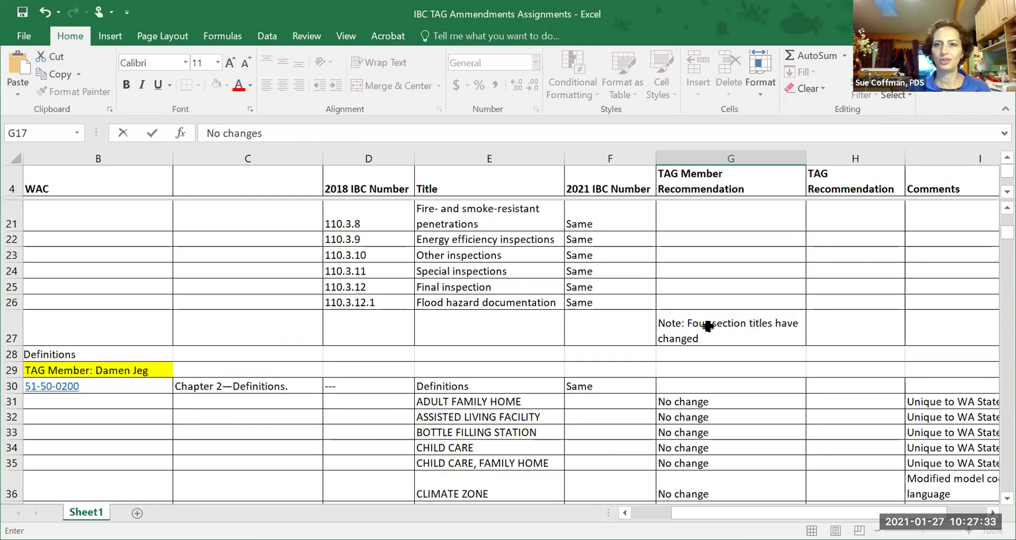
{"action": "left_click", "coordinate": [709, 326]}
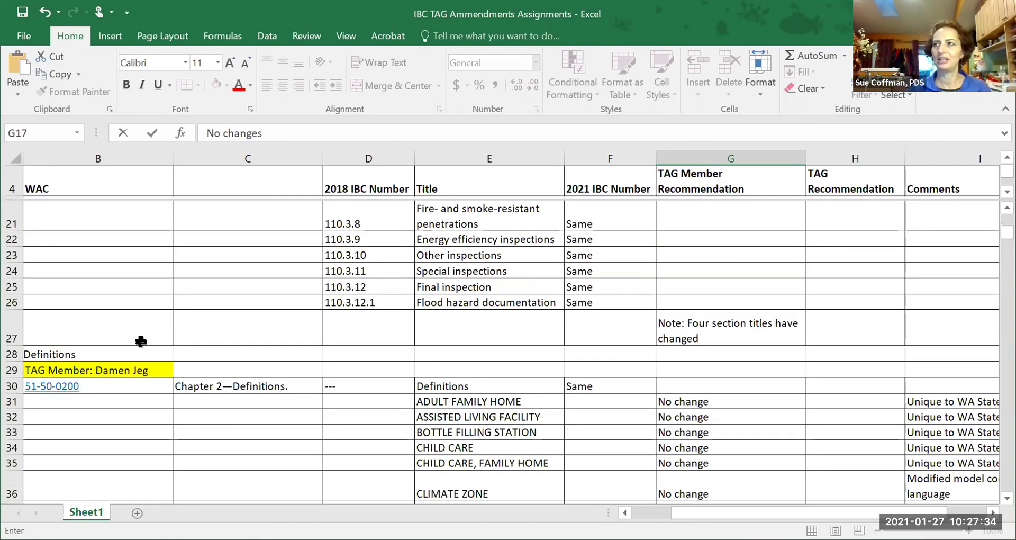
{"action": "left_click", "coordinate": [12, 327]}
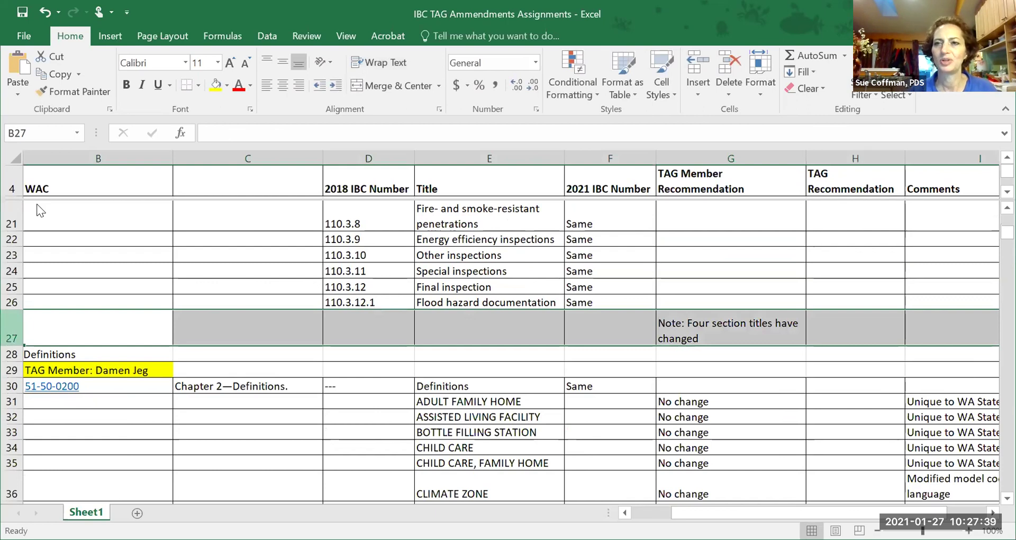
{"action": "key", "text": "shift+F10"}
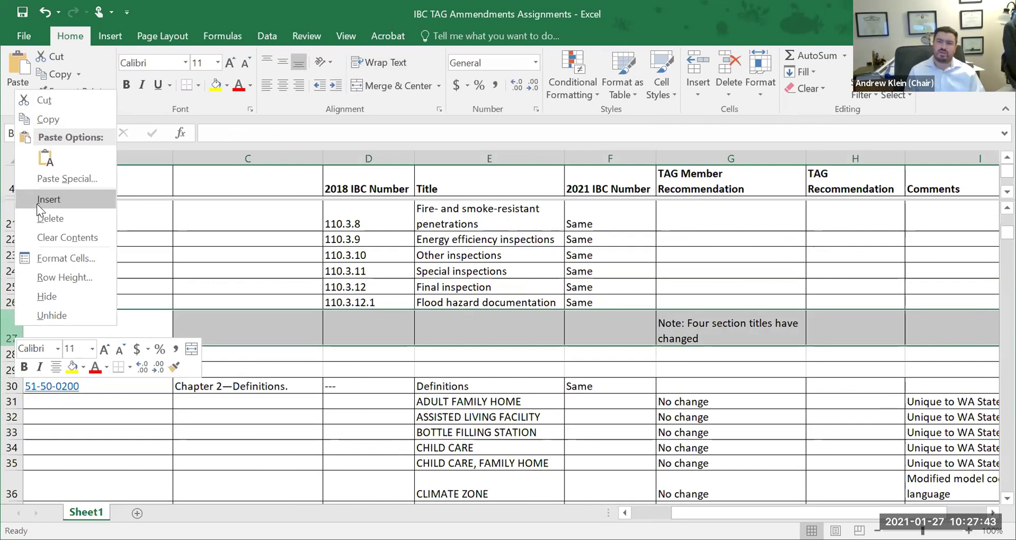
{"action": "key", "text": "Return"}
- Enter "103 now asks for name of department" in the TAG Member Recommendation cell G27 of the blank row
{"action": "left_click", "coordinate": [687, 320]}
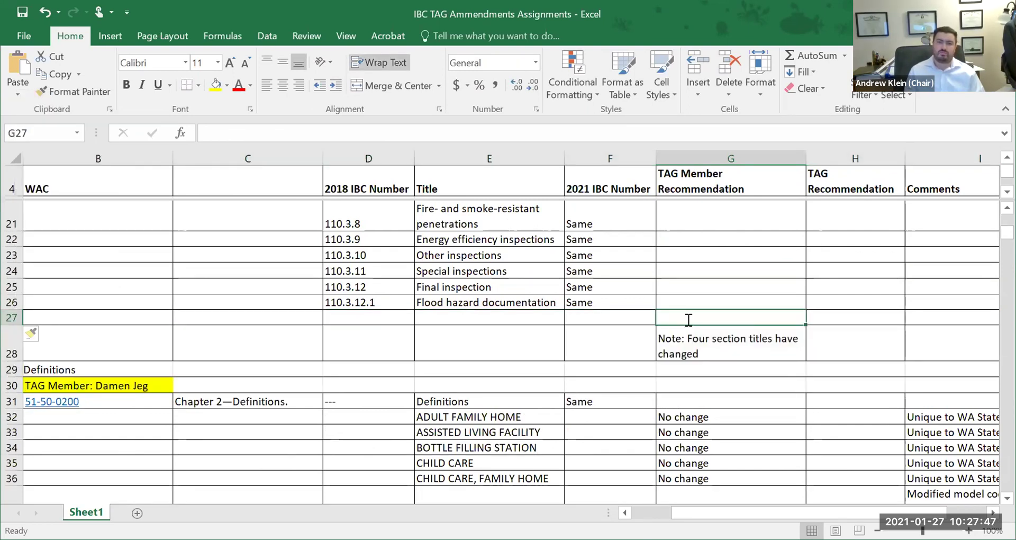
{"action": "type", "text": "103 now asks fo"}
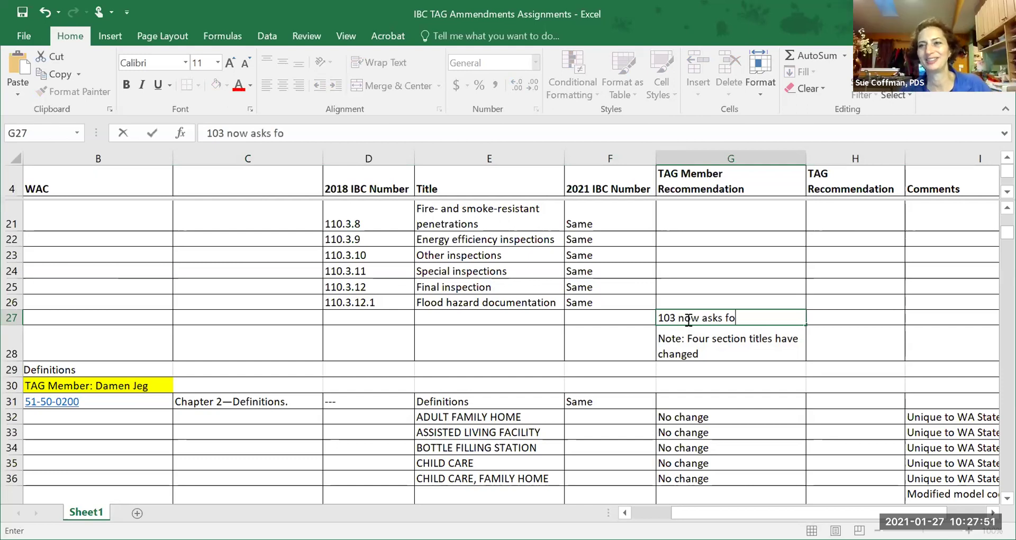
{"action": "type", "text": "r name"}
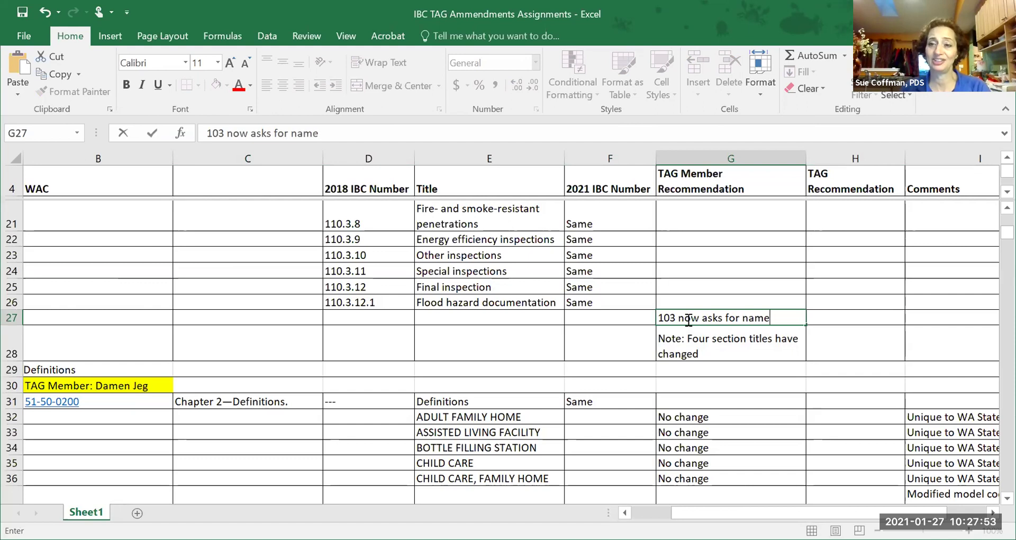
{"action": "type", "text": " of department"}
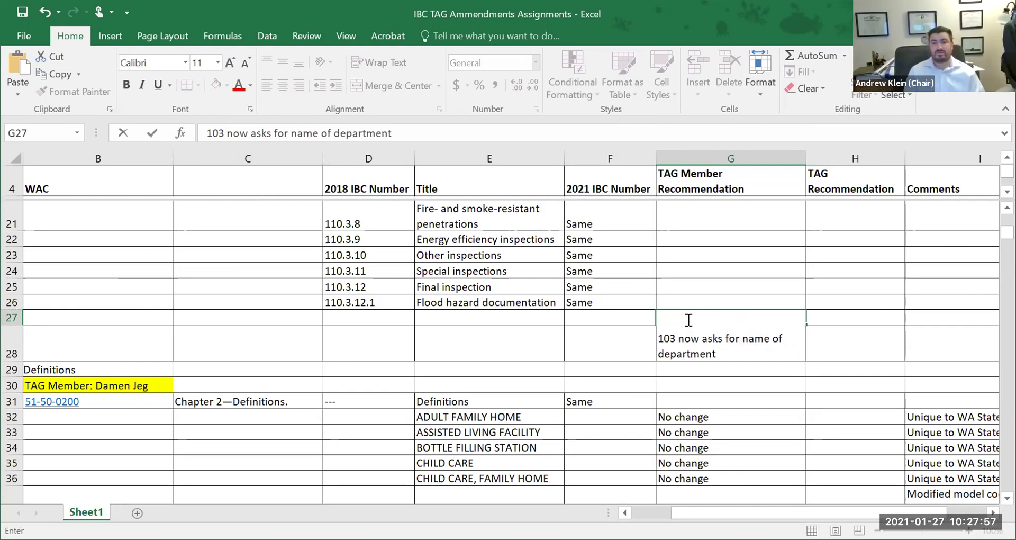
{"action": "key", "text": "Return"}
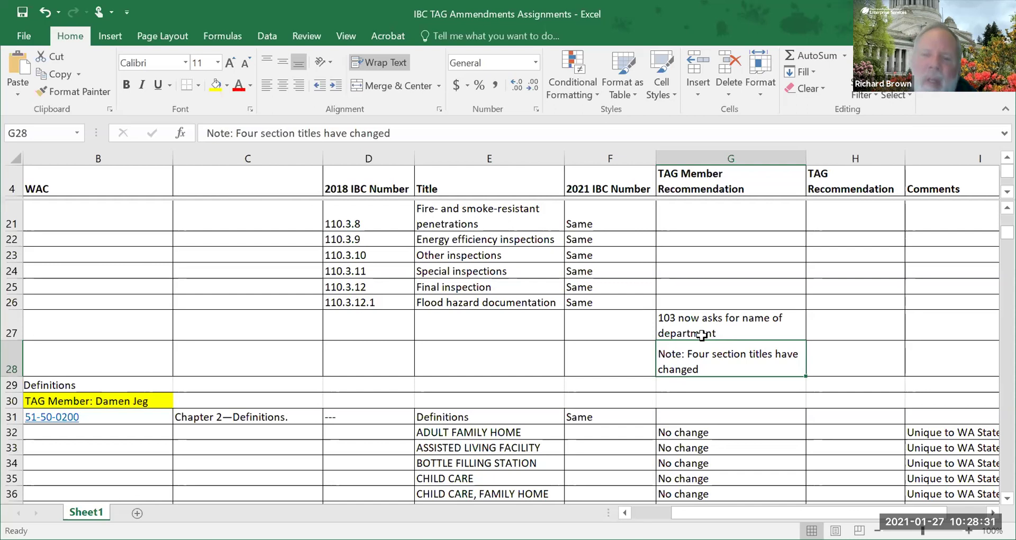
- Add the prefix "Note: " before the section 103 remark in cell G27
{"action": "left_click", "coordinate": [663, 318]}
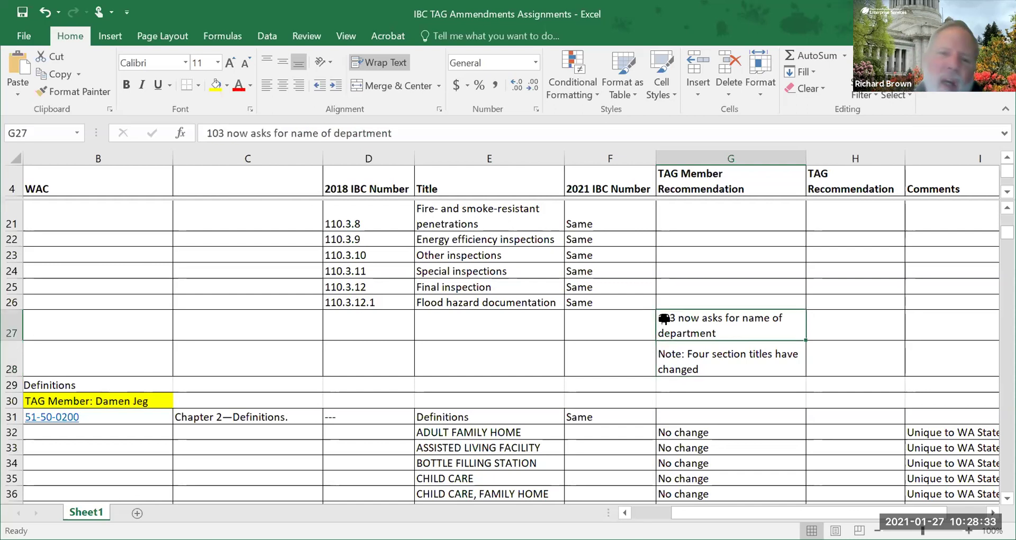
{"action": "left_click", "coordinate": [206, 133]}
{"action": "type", "text": "Note;"}
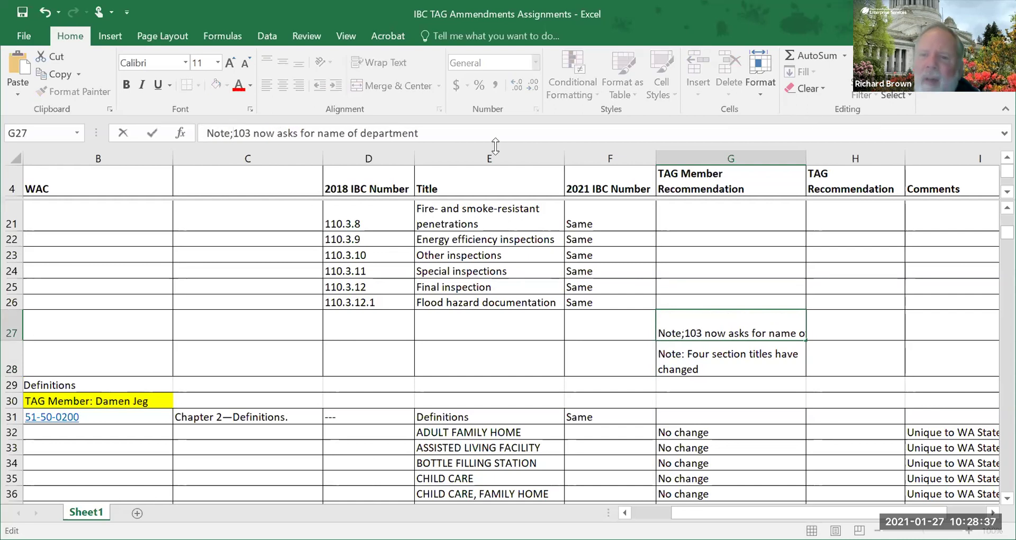
{"action": "key", "text": "BackSpace"}
{"action": "key", "text": "BackSpace"}
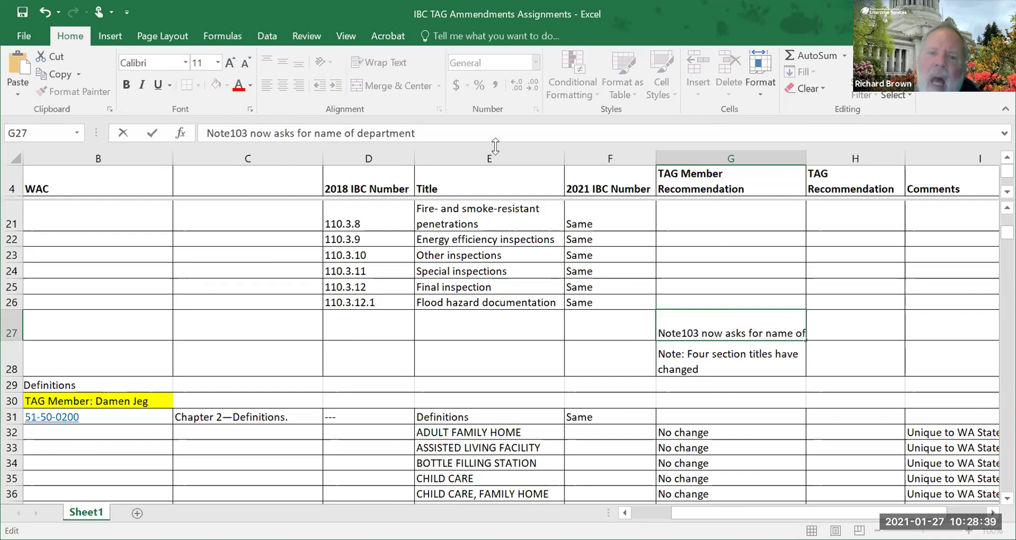
{"action": "type", "text": ":"}
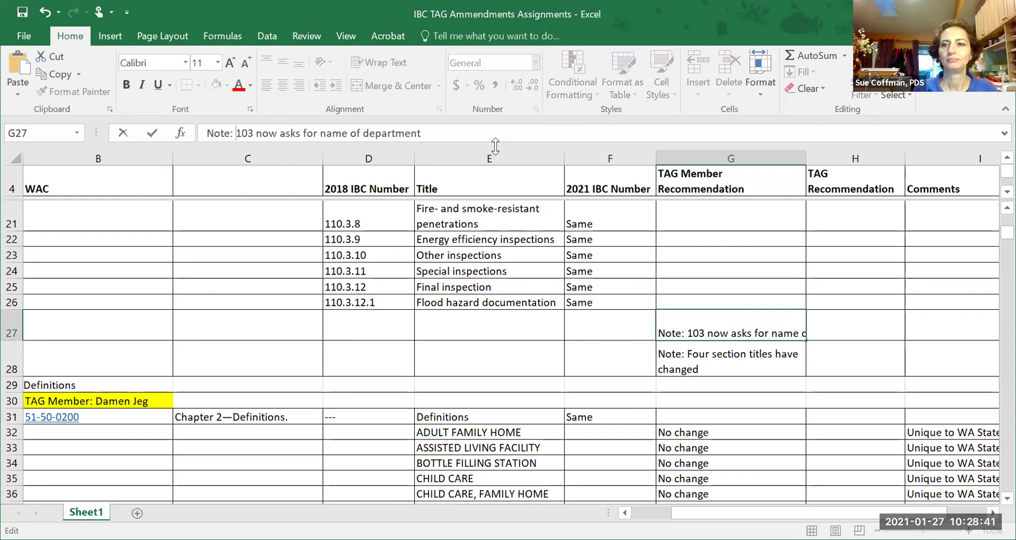
{"action": "key", "text": "Return"}
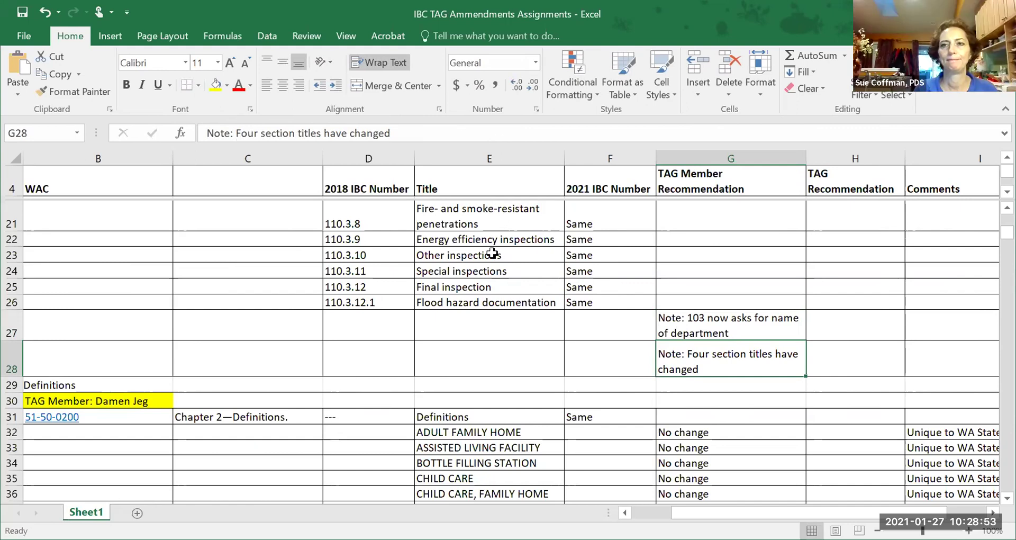
- Enter "No changes" as the TAG member recommendation for section 110.3.5 in cell G18
{"action": "scroll", "coordinate": [493, 253], "scroll_direction": "up", "scroll_amount": 1}
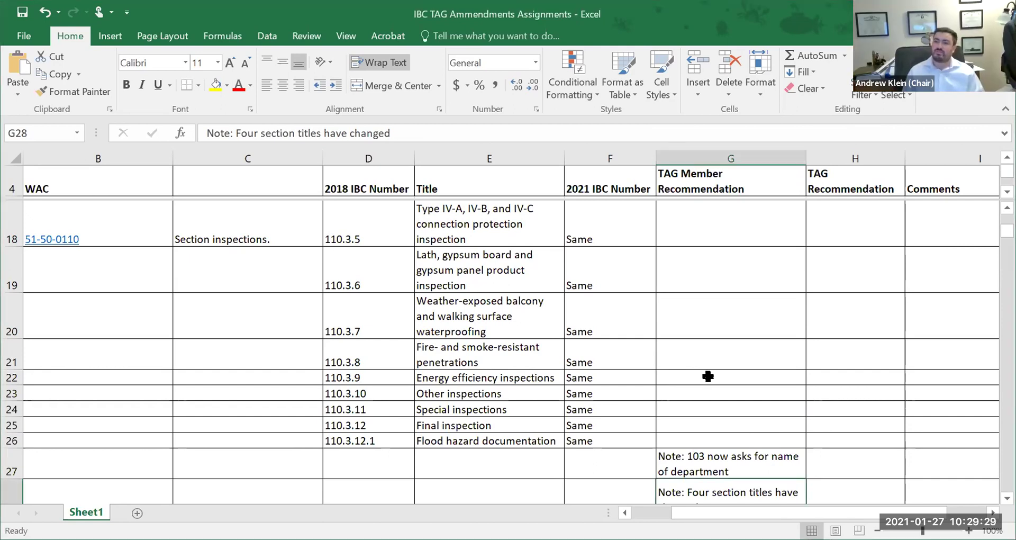
{"action": "scroll", "coordinate": [718, 358], "scroll_direction": "up", "scroll_amount": 2}
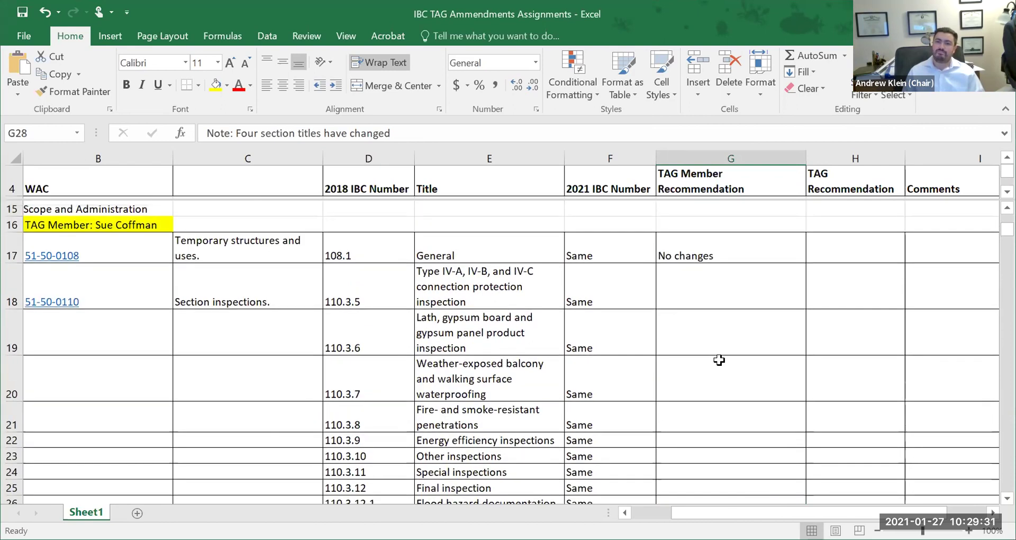
{"action": "scroll", "coordinate": [715, 344], "scroll_direction": "down", "scroll_amount": 2}
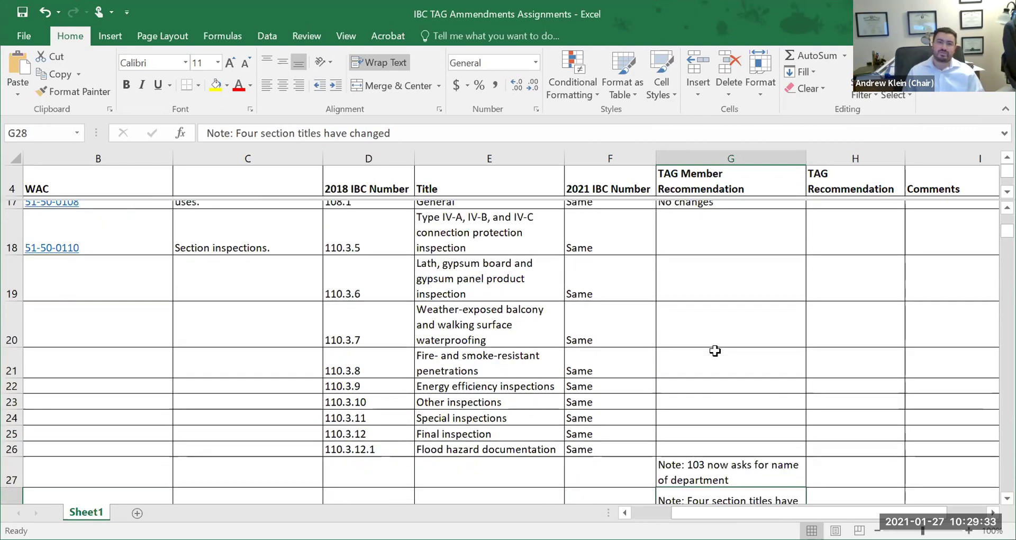
{"action": "scroll", "coordinate": [715, 350], "scroll_direction": "up", "scroll_amount": 1}
{"action": "scroll", "coordinate": [715, 351], "scroll_direction": "up", "scroll_amount": 1}
{"action": "left_click", "coordinate": [693, 295]}
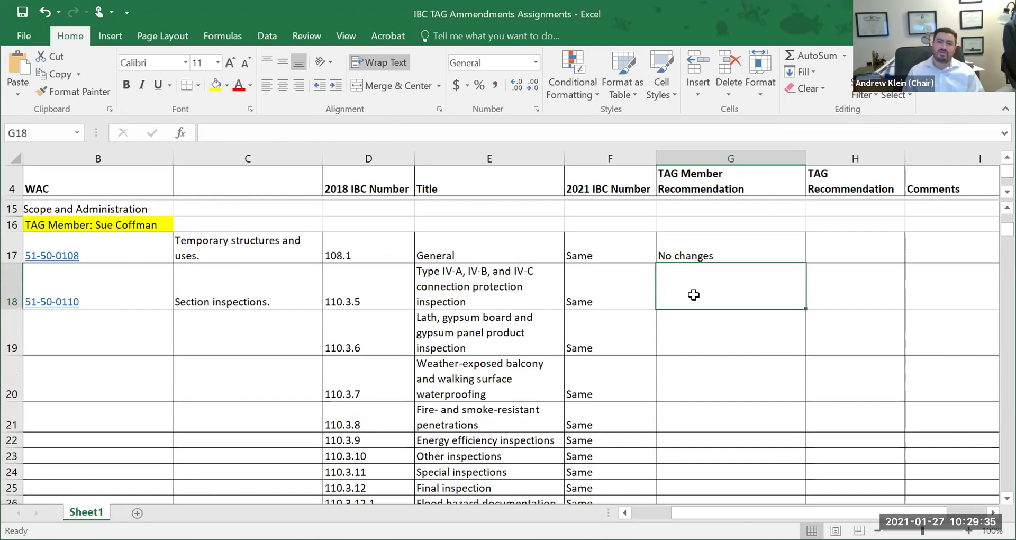
{"action": "type", "text": "nO"}
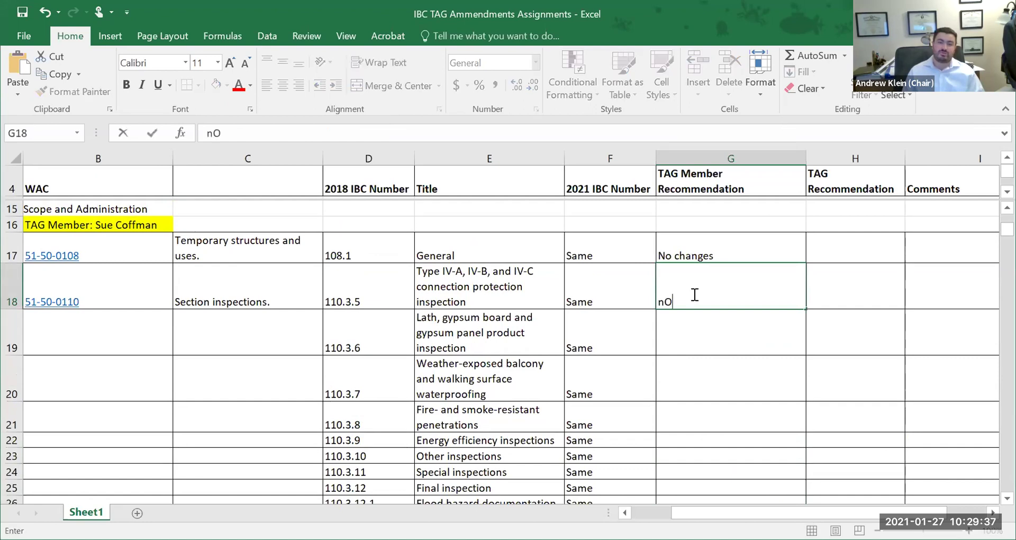
{"action": "key", "text": "BackSpace"}
{"action": "key", "text": "BackSpace"}
{"action": "type", "text": "No changes"}
{"action": "key", "text": "Return"}
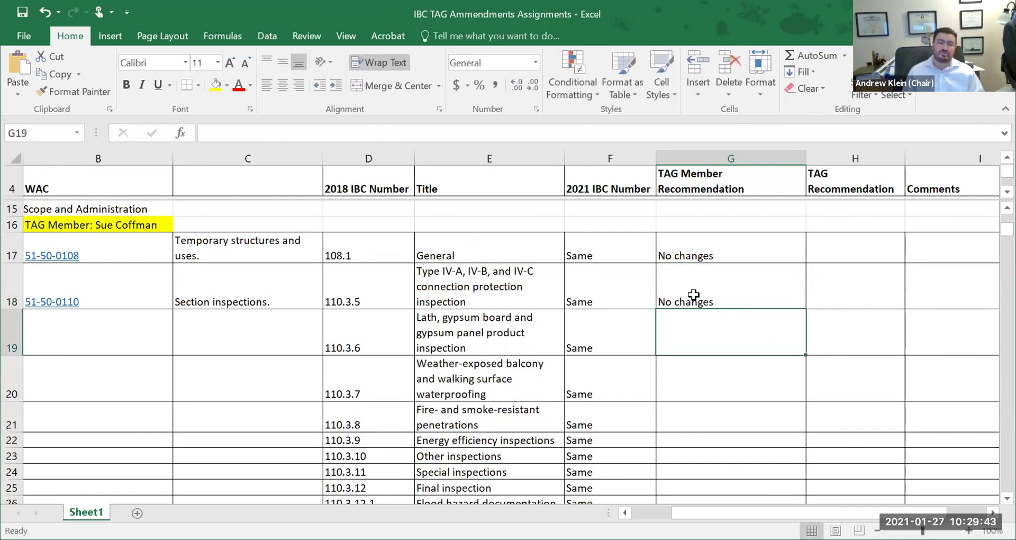
- Copy the "No changes" recommendation from G18 into cells G19 to G26
{"action": "left_click", "coordinate": [693, 295]}
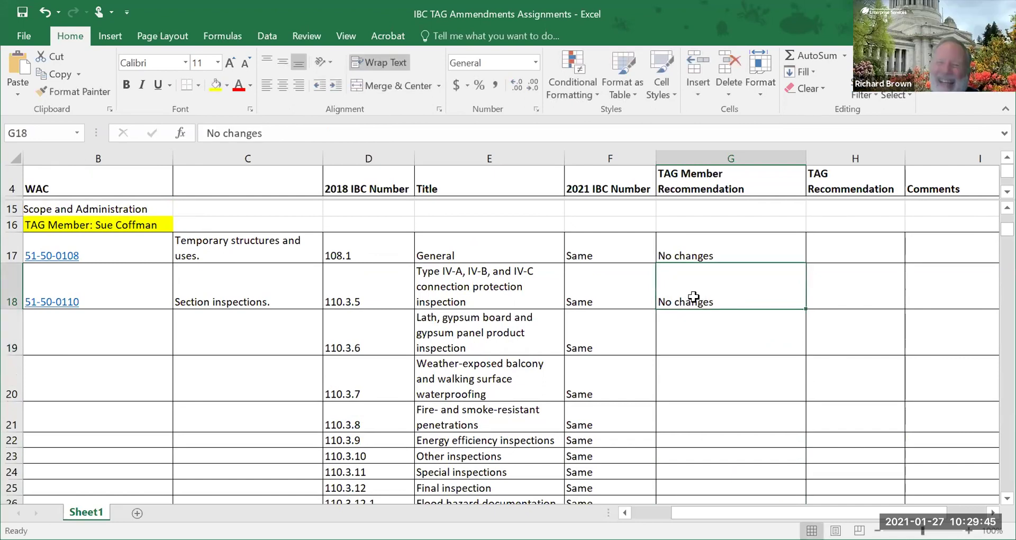
{"action": "key", "text": "ctrl+c"}
{"action": "left_click_drag", "start_coordinate": [711, 334], "coordinate": [685, 392]}
{"action": "key", "text": "Return"}
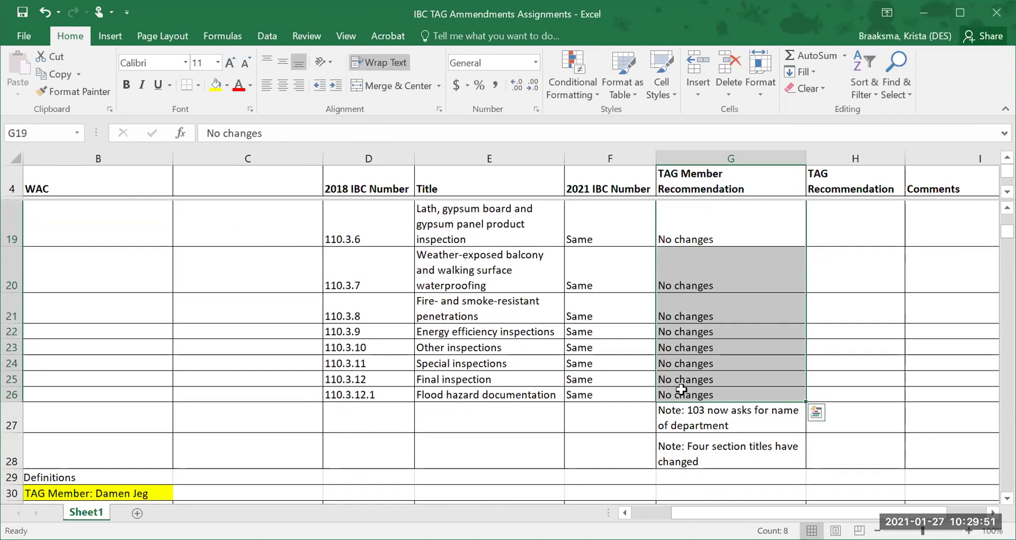
- Enter "Motion to accept recommendations. Carried." in cell G29, directly below the two notes
{"action": "left_click", "coordinate": [702, 478]}
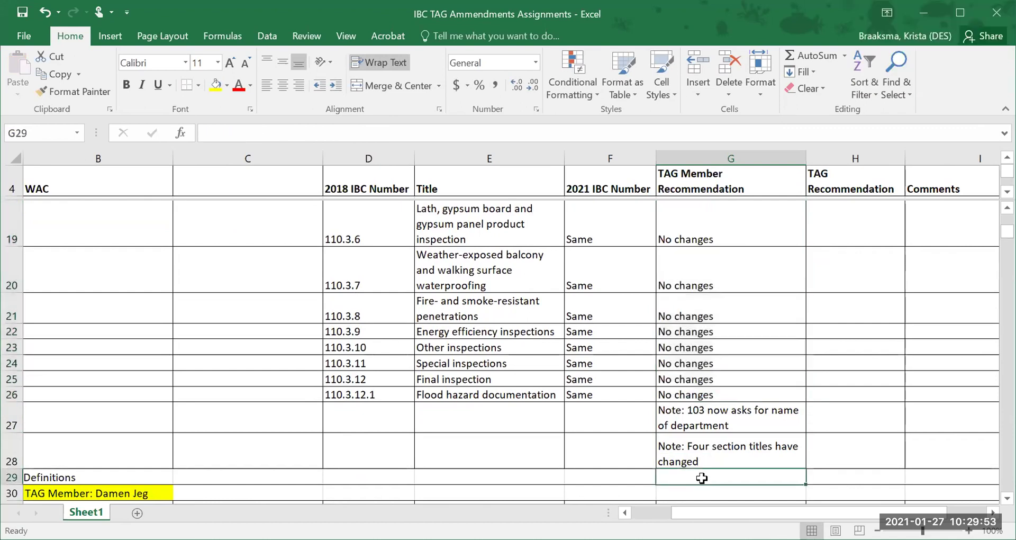
{"action": "type", "text": "Motion to accep"}
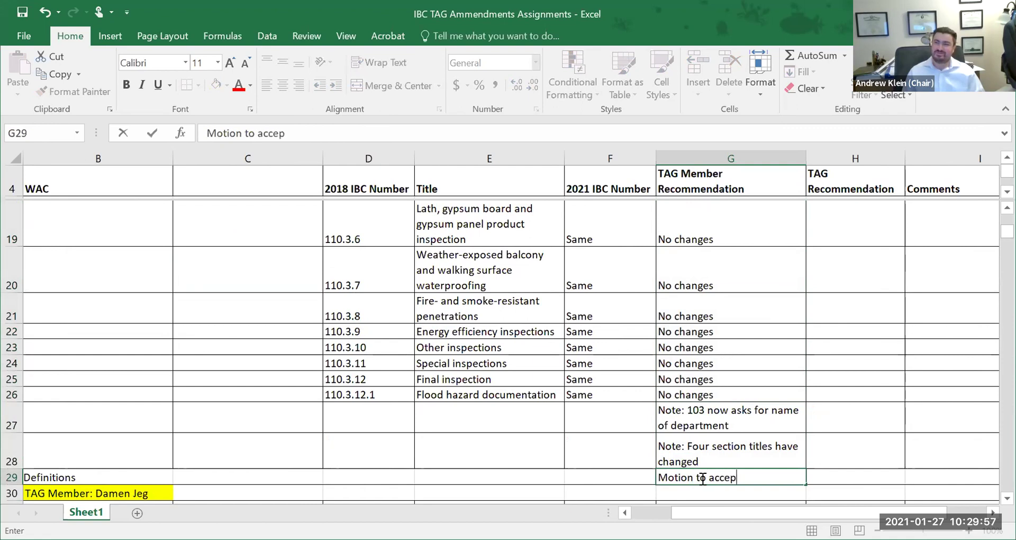
{"action": "type", "text": "t recommendations."}
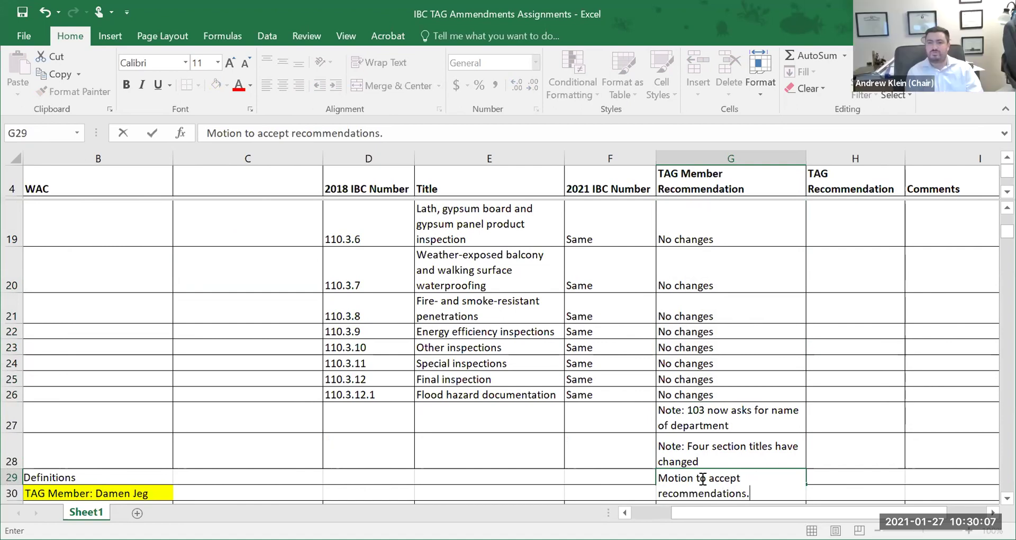
{"action": "type", "text": "Carried."}
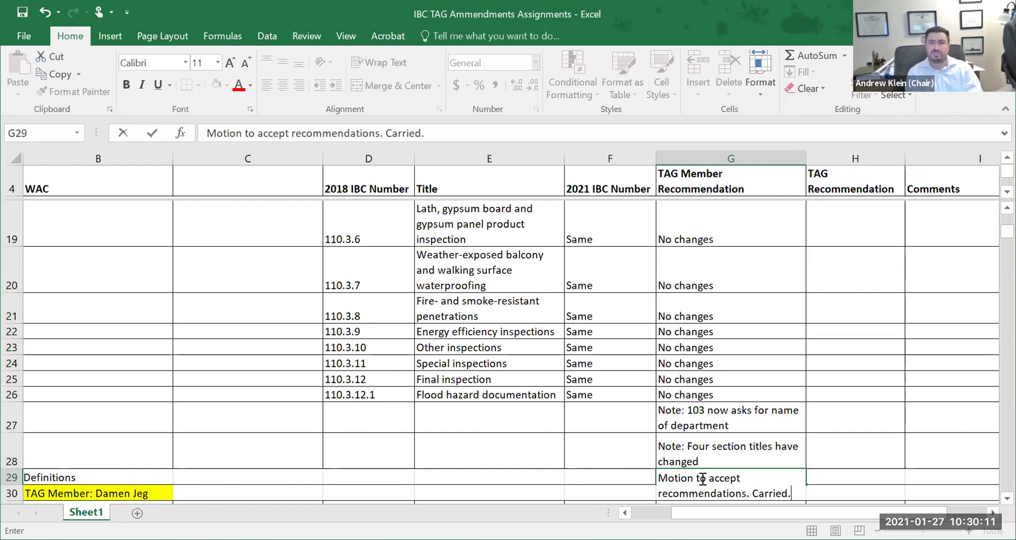
{"action": "key", "text": "Return"}
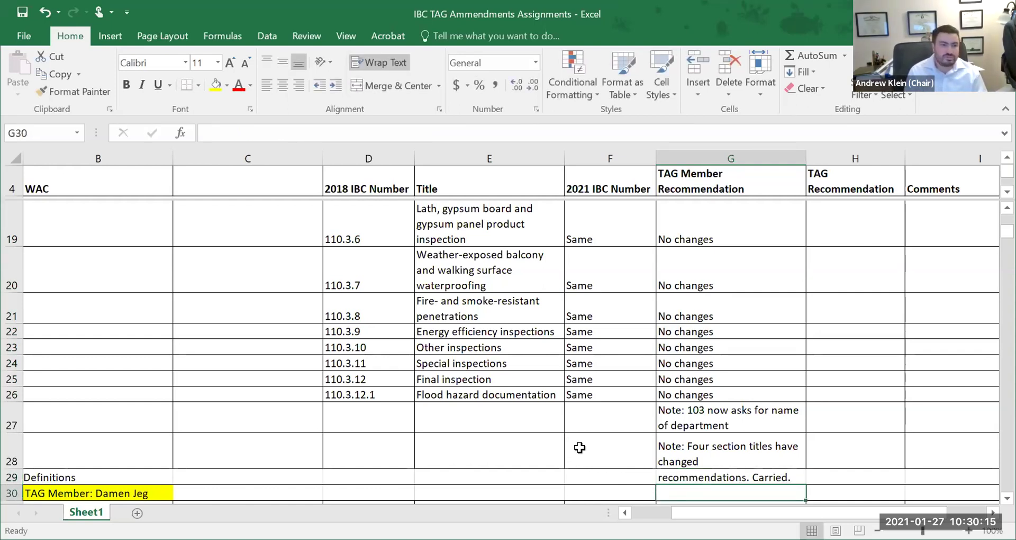
- Extend the MASS TIMBER member recommendation in cell G41 to read "Omit - No state amendment necessary"
{"action": "scroll", "coordinate": [580, 447], "scroll_direction": "down", "scroll_amount": 1}
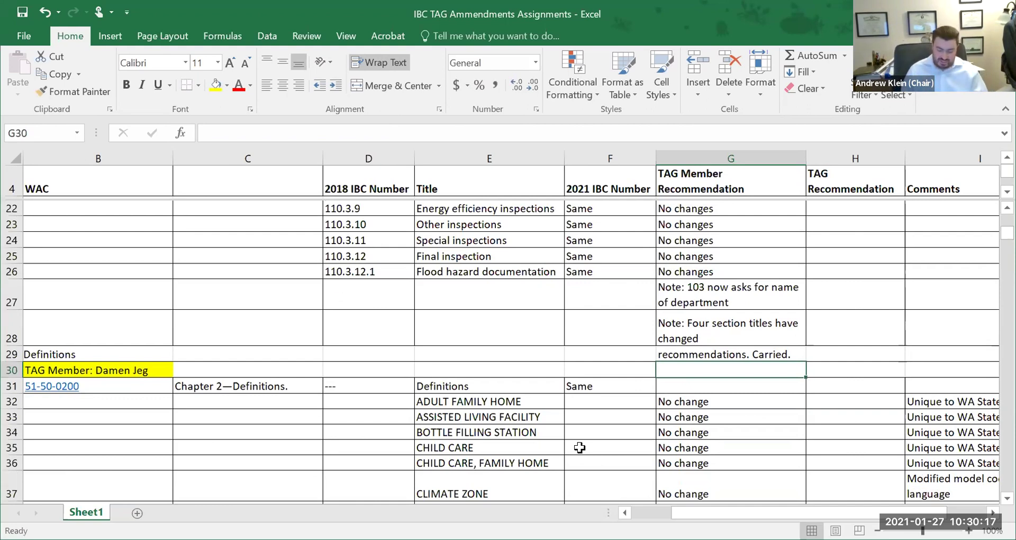
{"action": "scroll", "coordinate": [580, 447], "scroll_direction": "down", "scroll_amount": 3}
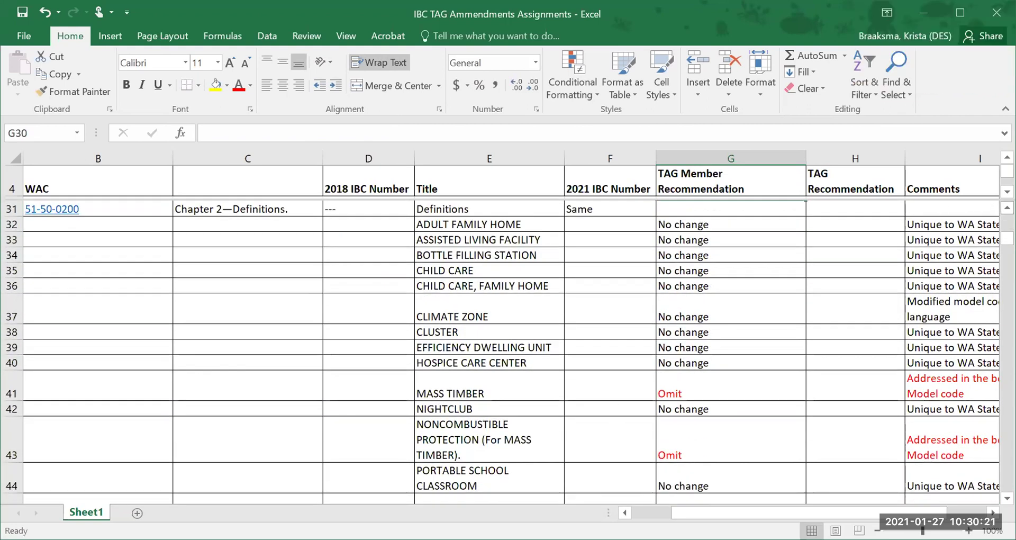
{"action": "left_click", "coordinate": [1007, 207]}
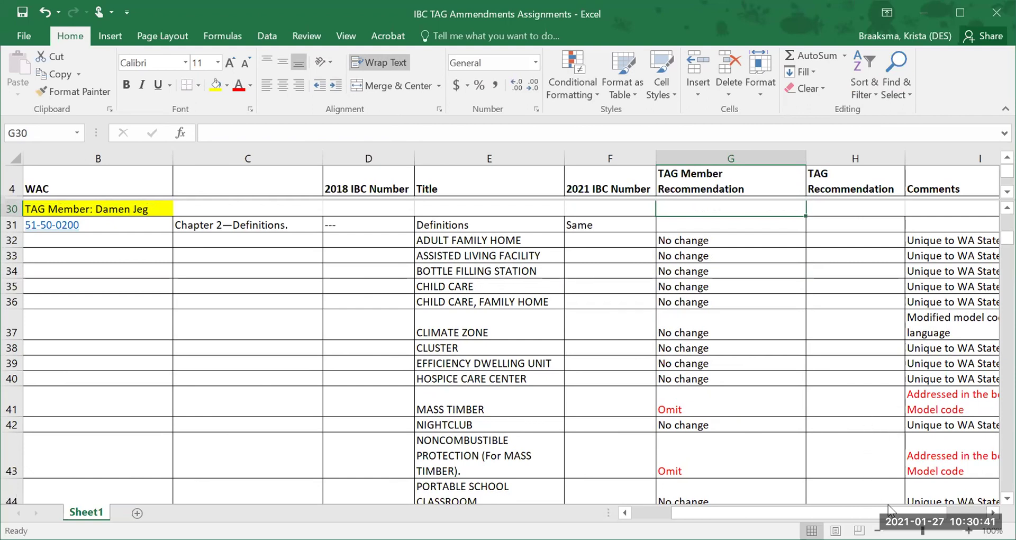
{"action": "scroll", "coordinate": [712, 435], "scroll_direction": "right", "scroll_amount": 2}
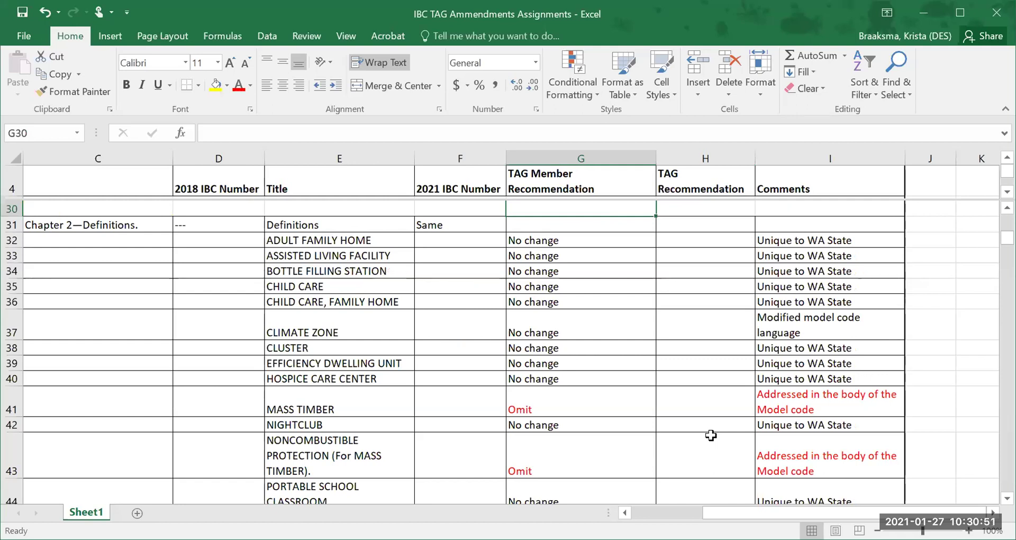
{"action": "left_click", "coordinate": [706, 405]}
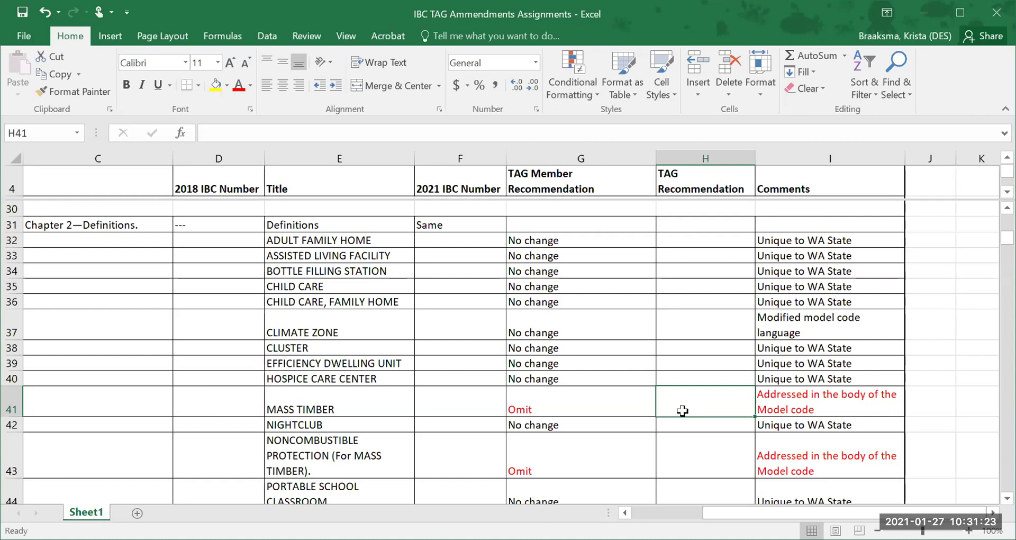
{"action": "left_click", "coordinate": [619, 407]}
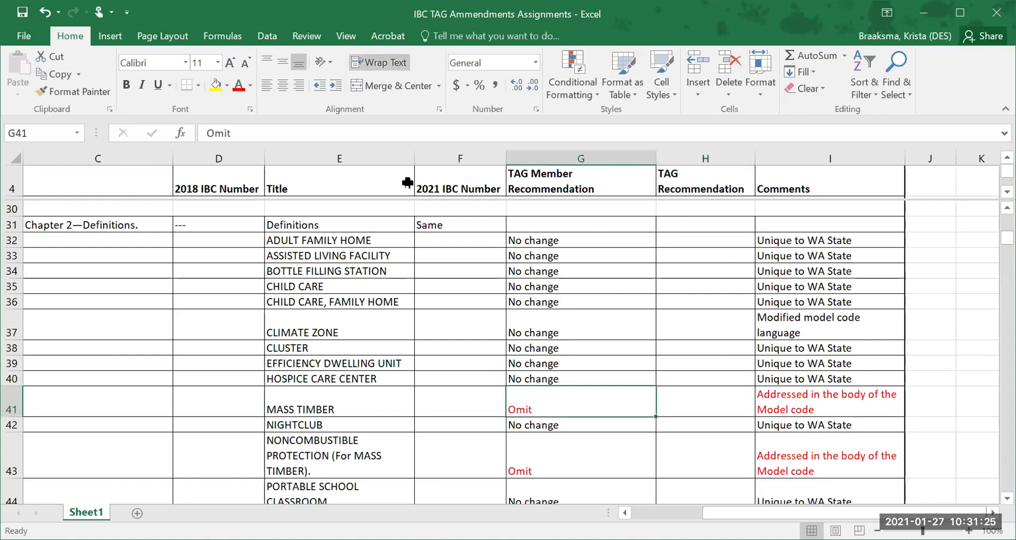
{"action": "left_click", "coordinate": [284, 133]}
{"action": "type", "text": "- No st"}
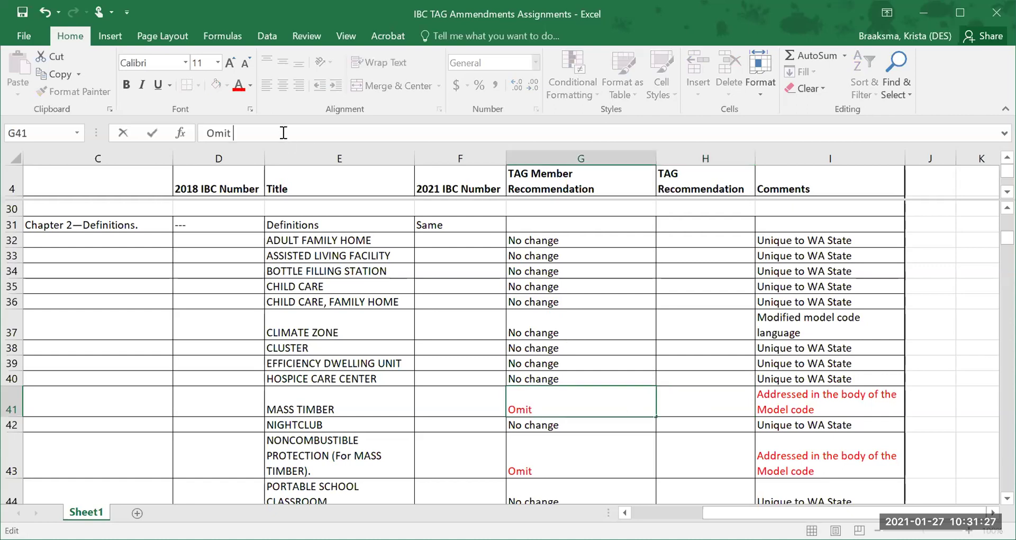
{"action": "type", "text": "ate"}
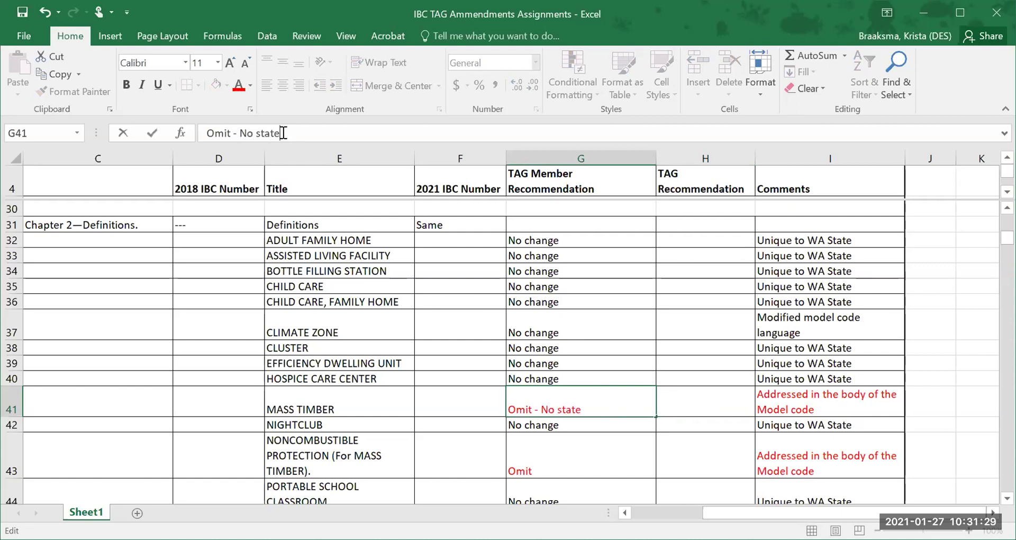
{"action": "type", "text": " amendment need"}
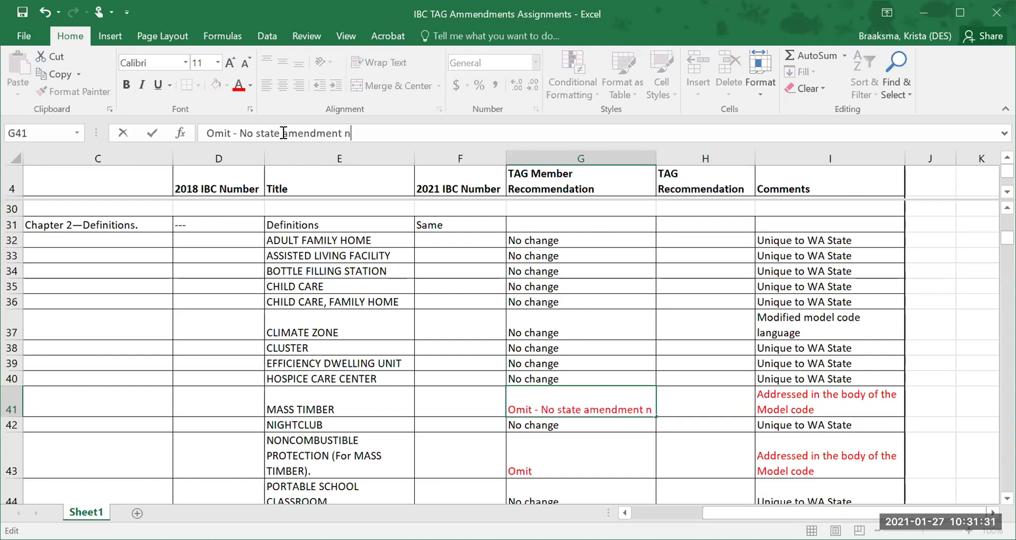
{"action": "key", "text": "BackSpace"}
{"action": "key", "text": "BackSpace"}
{"action": "type", "text": "cessary"}
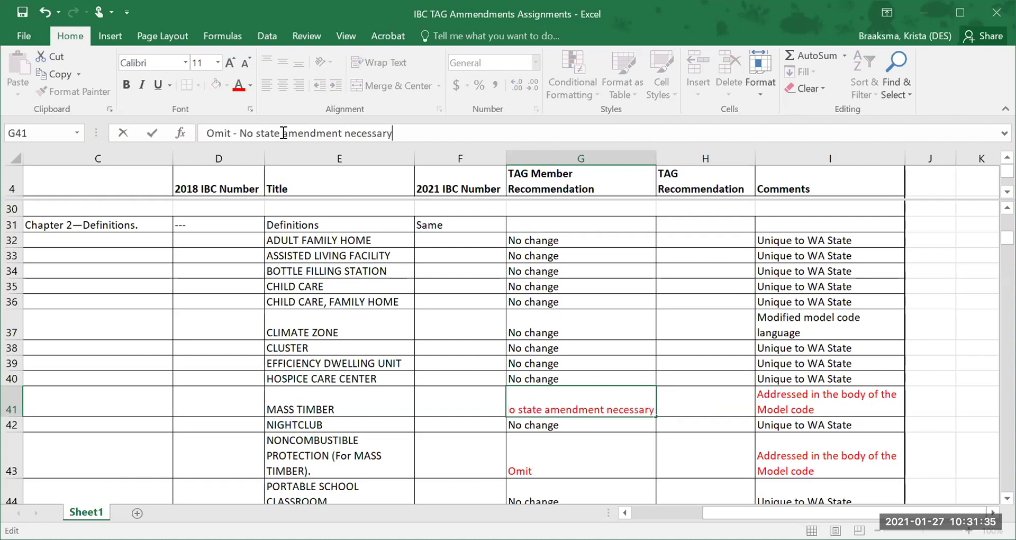
{"action": "key", "text": "Return"}
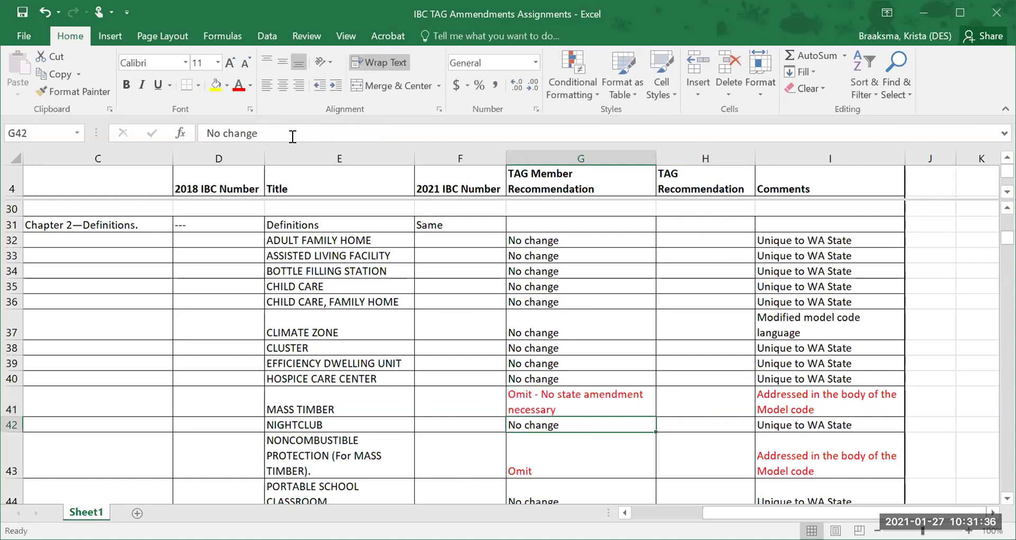
- Extend the NONCOMBUSTIBLE PROTECTION member recommendation in cell G43 to read "Omit- No state amendment necessary"
{"action": "left_click", "coordinate": [539, 450]}
{"action": "left_click", "coordinate": [317, 133]}
{"action": "type", "text": "- No"}
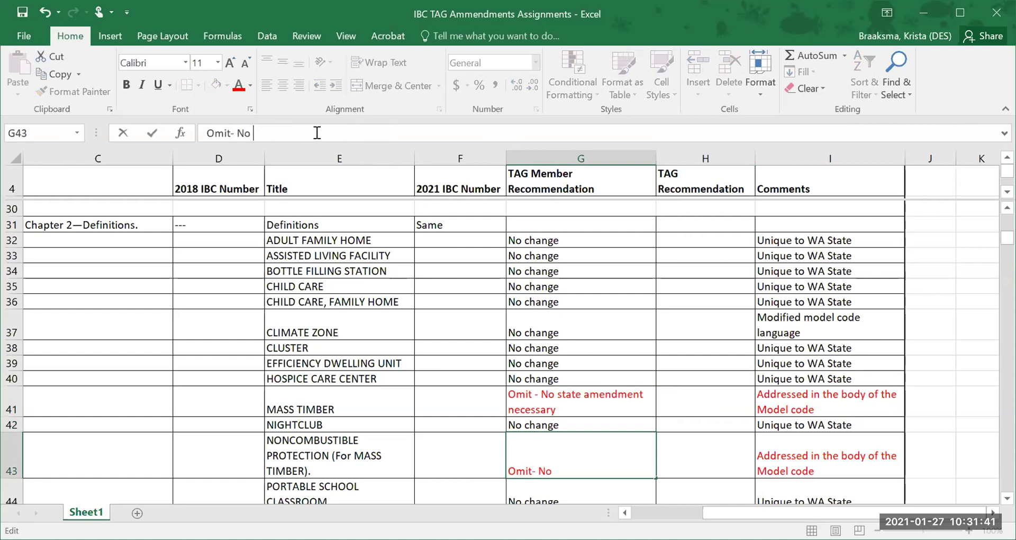
{"action": "type", "text": " state amendment"}
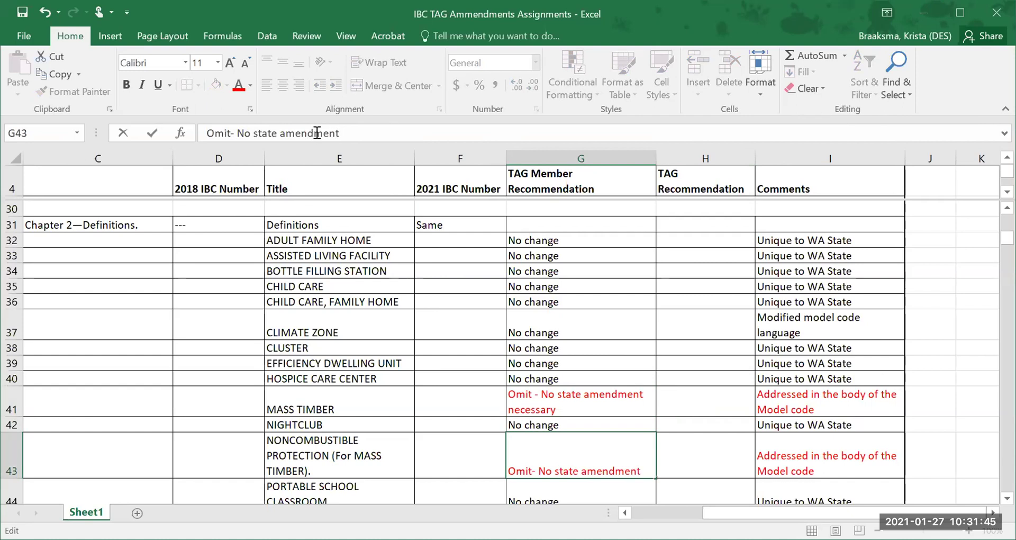
{"action": "type", "text": " necessary"}
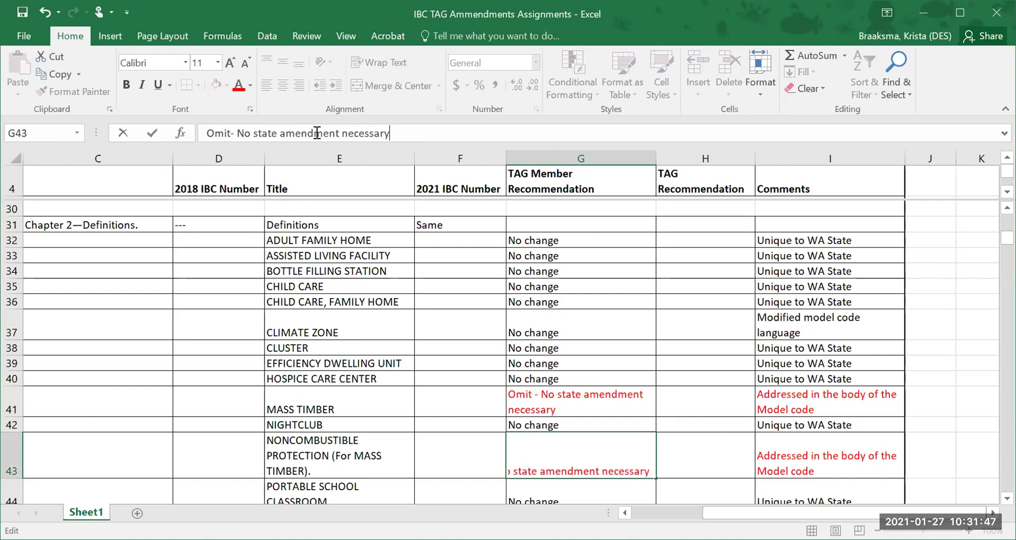
{"action": "key", "text": "Return"}
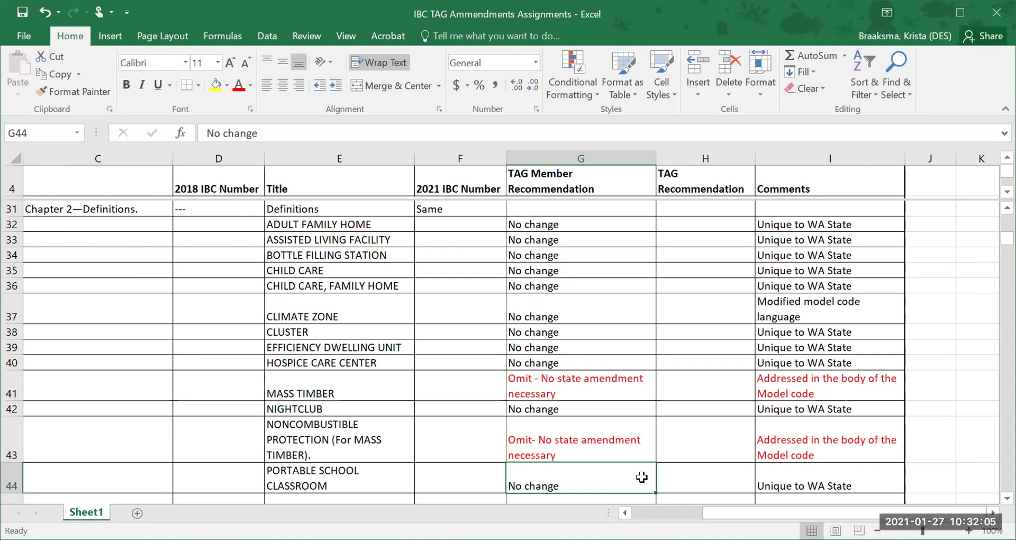
- Extend the WALL, LOAD-BEARING member recommendation in cell G48 to read "Omit - No state amendment necessary"
{"action": "scroll", "coordinate": [641, 475], "scroll_direction": "down", "scroll_amount": 2}
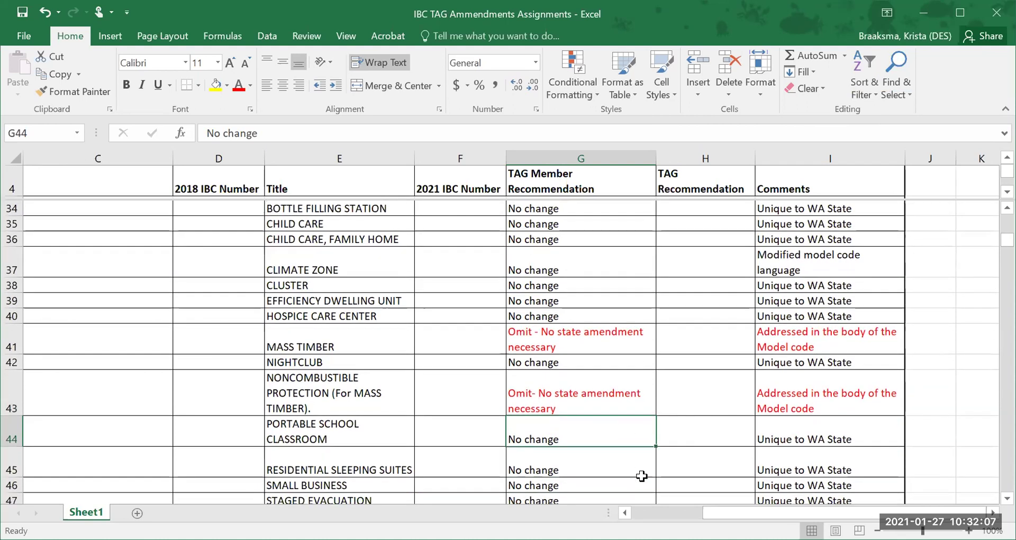
{"action": "scroll", "coordinate": [642, 475], "scroll_direction": "down", "scroll_amount": 1}
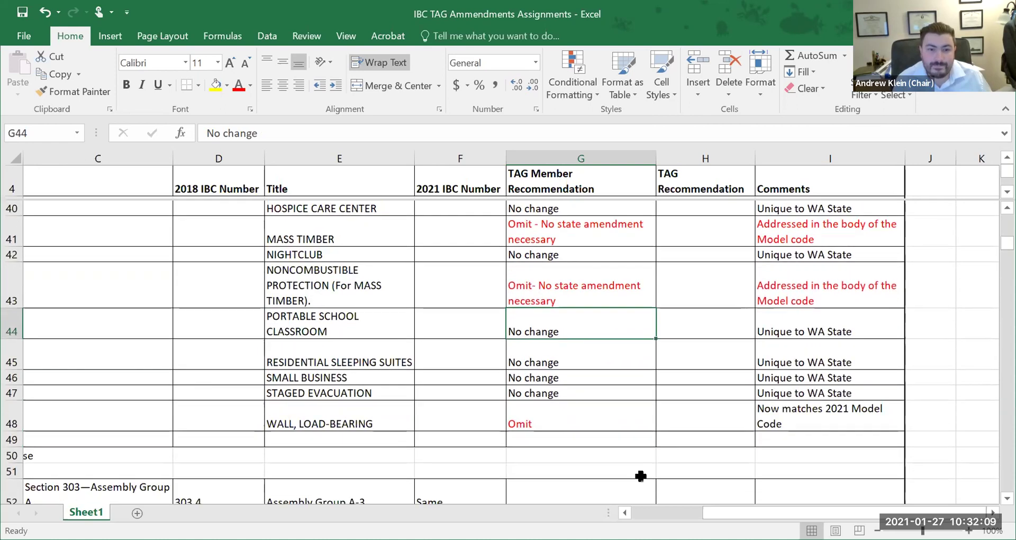
{"action": "left_click", "coordinate": [571, 416]}
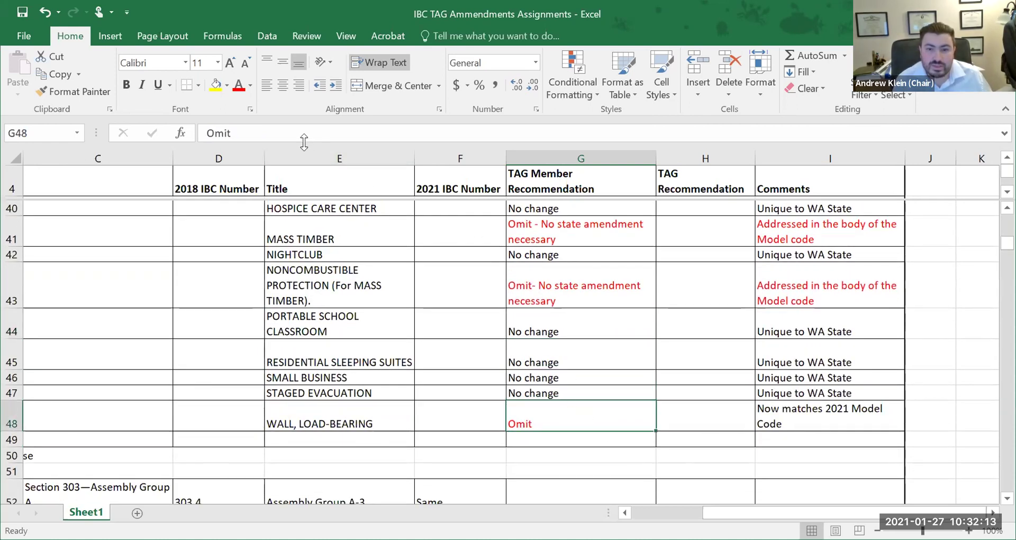
{"action": "left_click", "coordinate": [287, 134]}
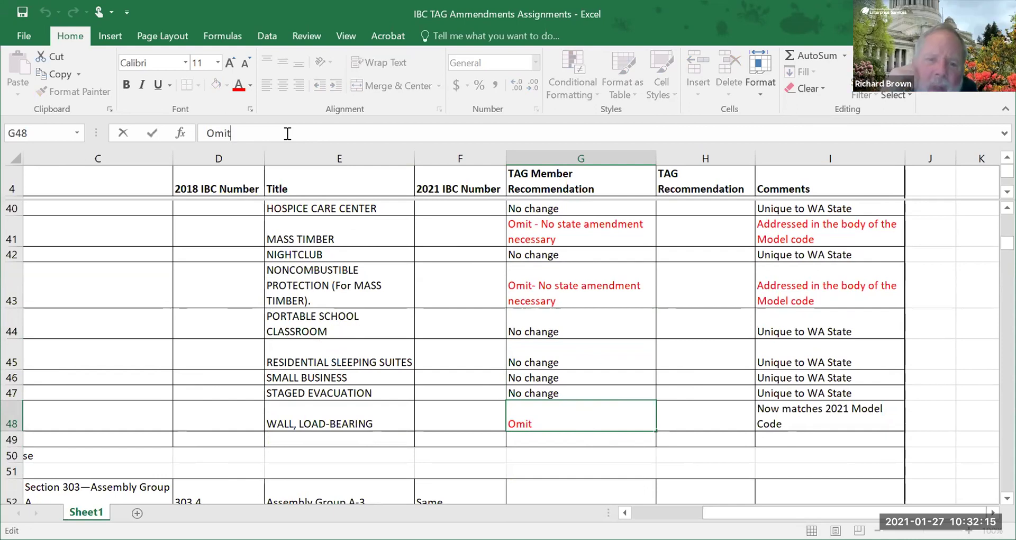
{"action": "type", "text": "-"}
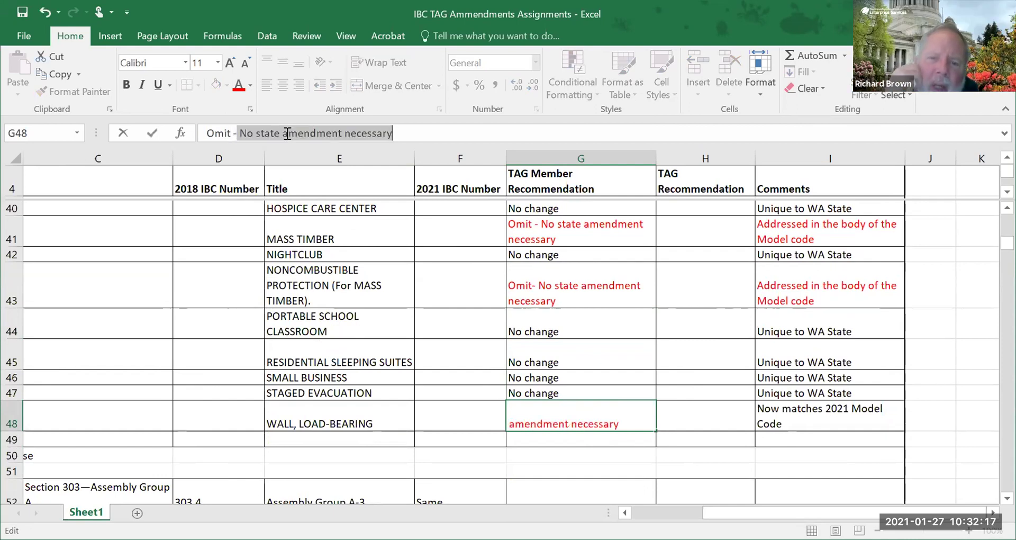
{"action": "key", "text": "Return"}
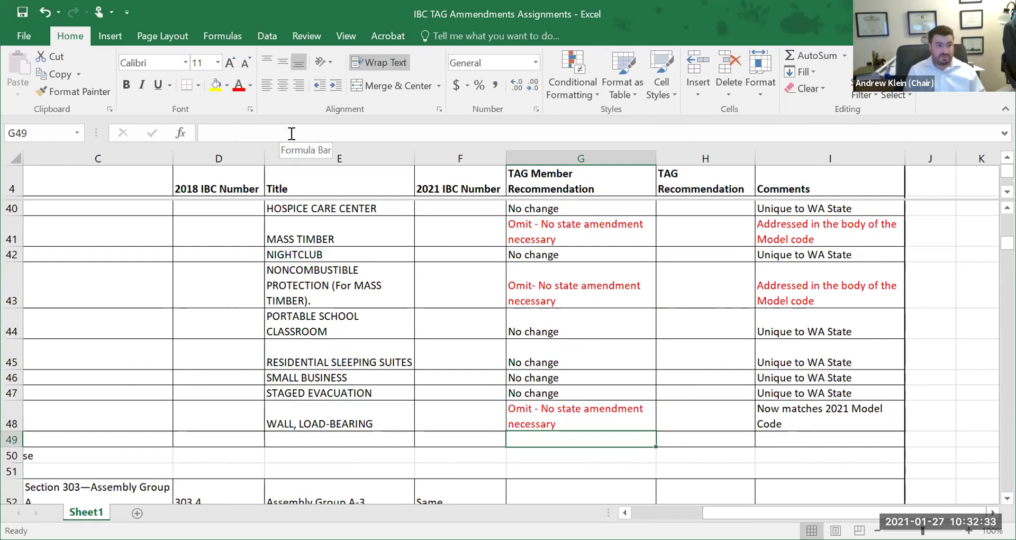
- Start a TAG recommendation entry with the word "TAG" in cell H49, below the Definitions rows
{"action": "scroll", "coordinate": [664, 392], "scroll_direction": "up", "scroll_amount": 1}
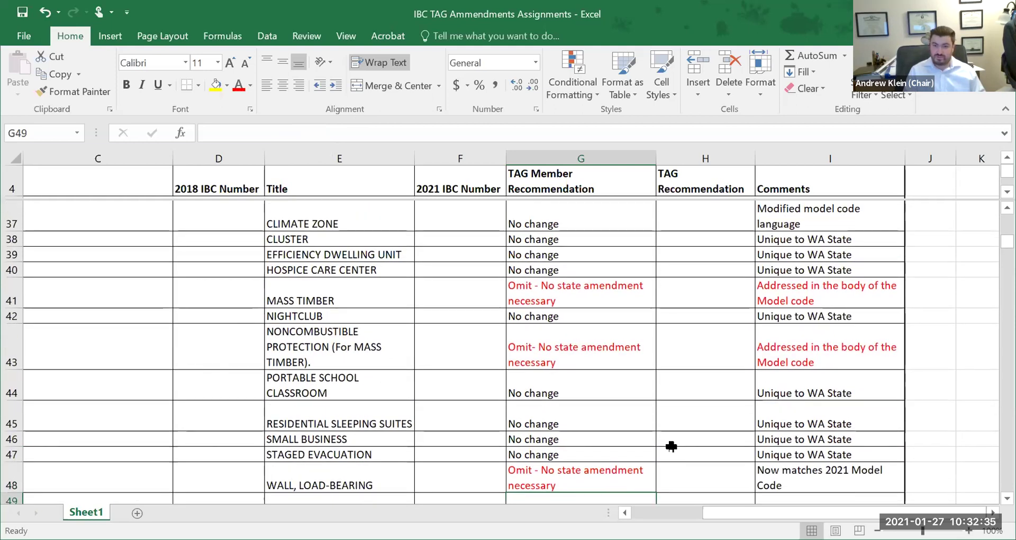
{"action": "scroll", "coordinate": [672, 432], "scroll_direction": "down", "scroll_amount": 1}
{"action": "left_click", "coordinate": [679, 440]}
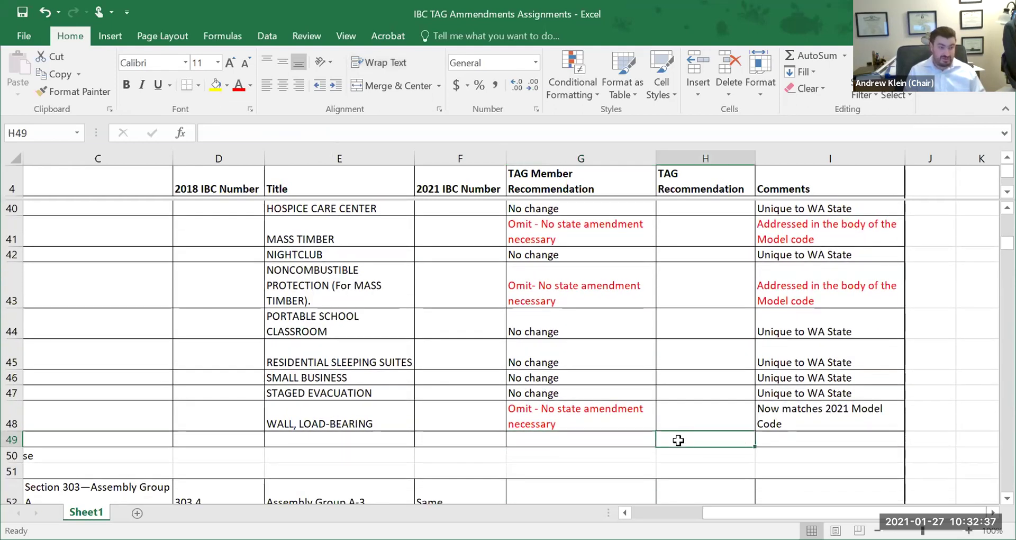
{"action": "type", "text": "TAG"}
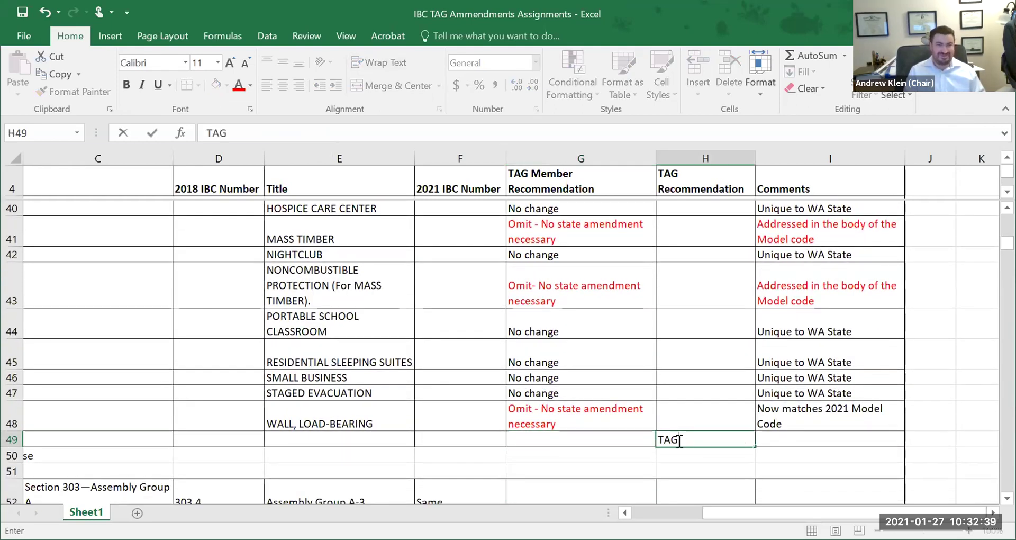
{"action": "type", "text": " recomm"}
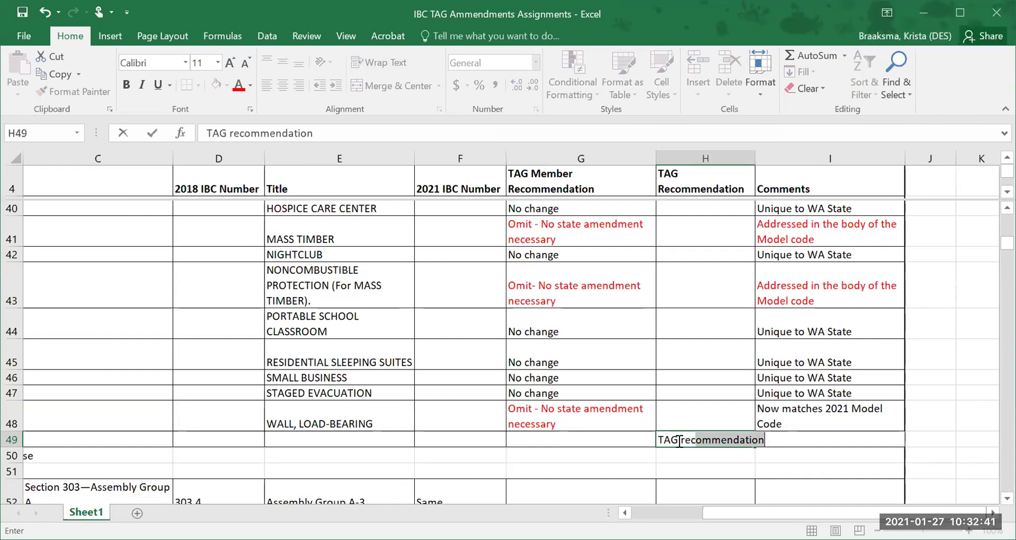
{"action": "type", "text": "end"}
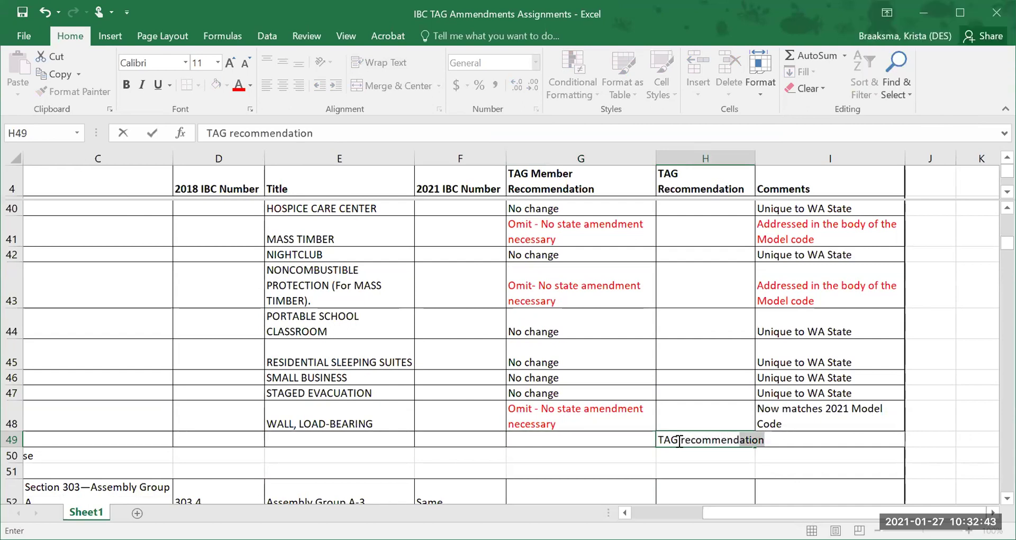
{"action": "type", "text": "s"}
{"action": "key", "text": "BackSpace"}
{"action": "key", "text": "BackSpace"}
{"action": "key", "text": "BackSpace"}
{"action": "key", "text": "BackSpace"}
{"action": "key", "text": "BackSpace"}
{"action": "key", "text": "BackSpace"}
{"action": "key", "text": "BackSpace"}
{"action": "key", "text": "BackSpace"}
{"action": "key", "text": "BackSpace"}
{"action": "key", "text": "BackSpace"}
{"action": "key", "text": "BackSpace"}
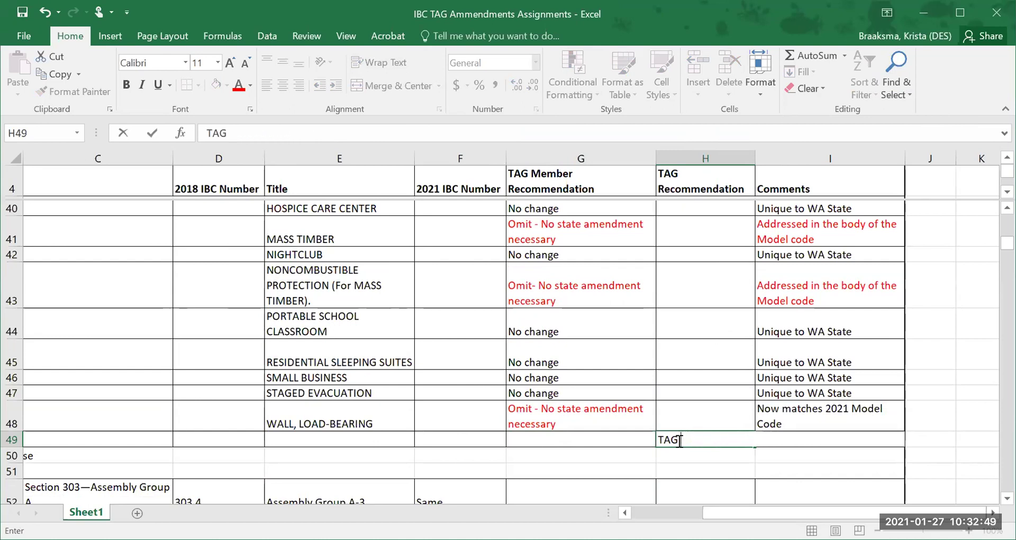
- Complete the entry in cell H49 as "TAG moved to approve recommendations." and turn on text wrapping for the cell
{"action": "type", "text": "moved to "}
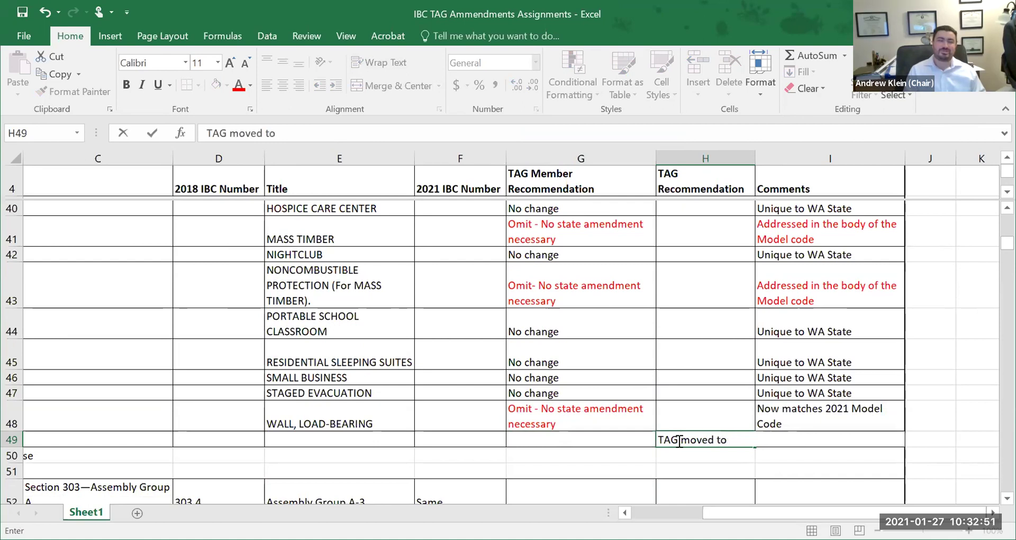
{"action": "type", "text": "a"}
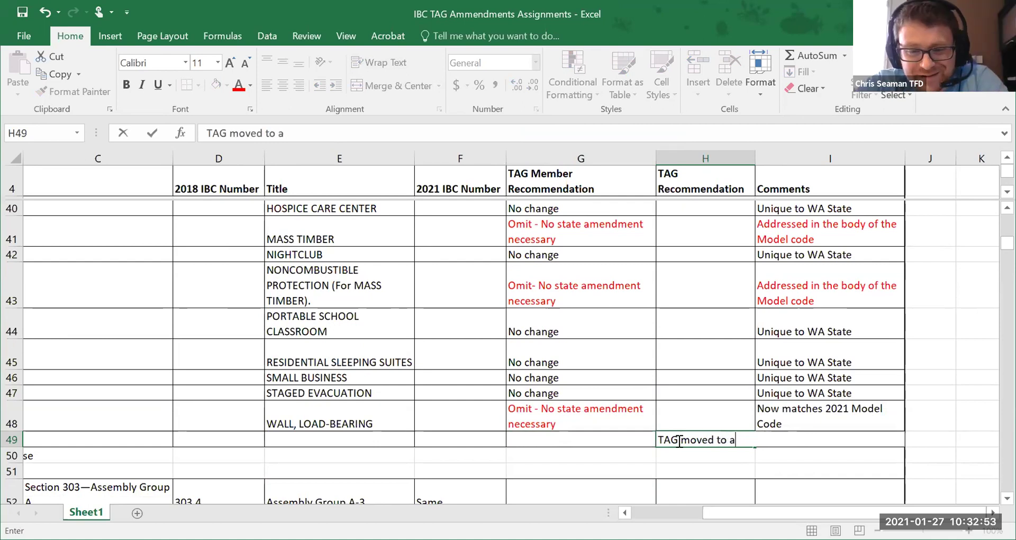
{"action": "type", "text": "pprove recommend"}
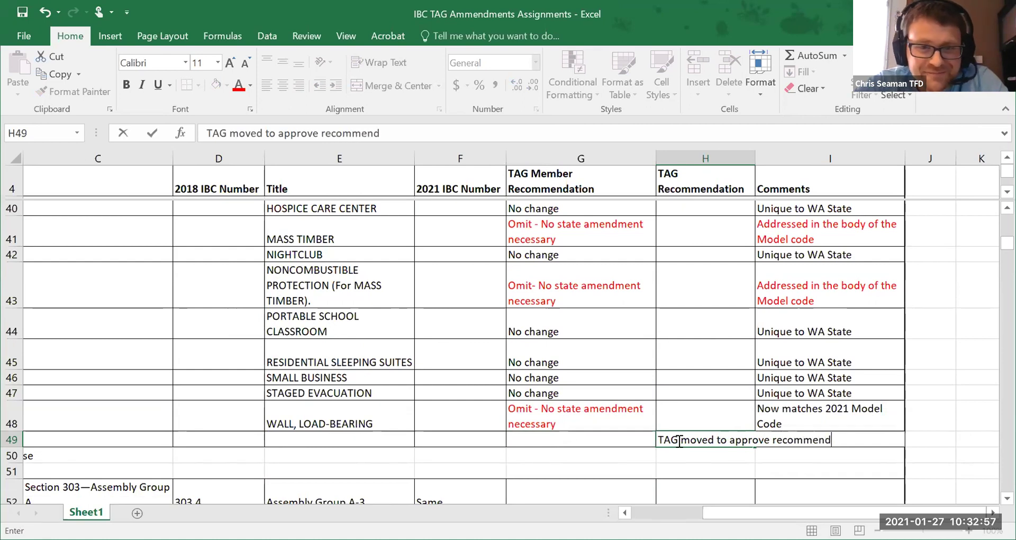
{"action": "type", "text": "ations"}
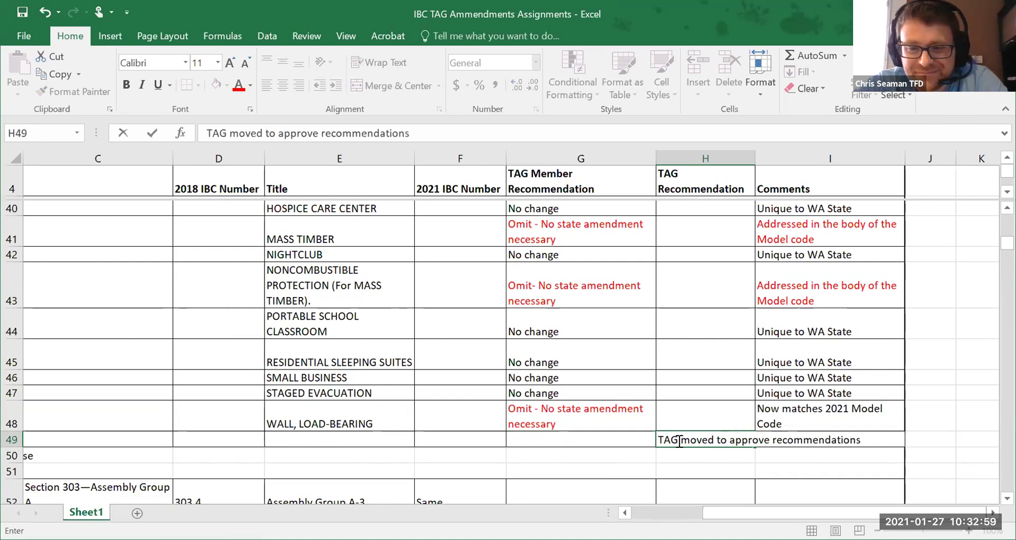
{"action": "type", "text": "."}
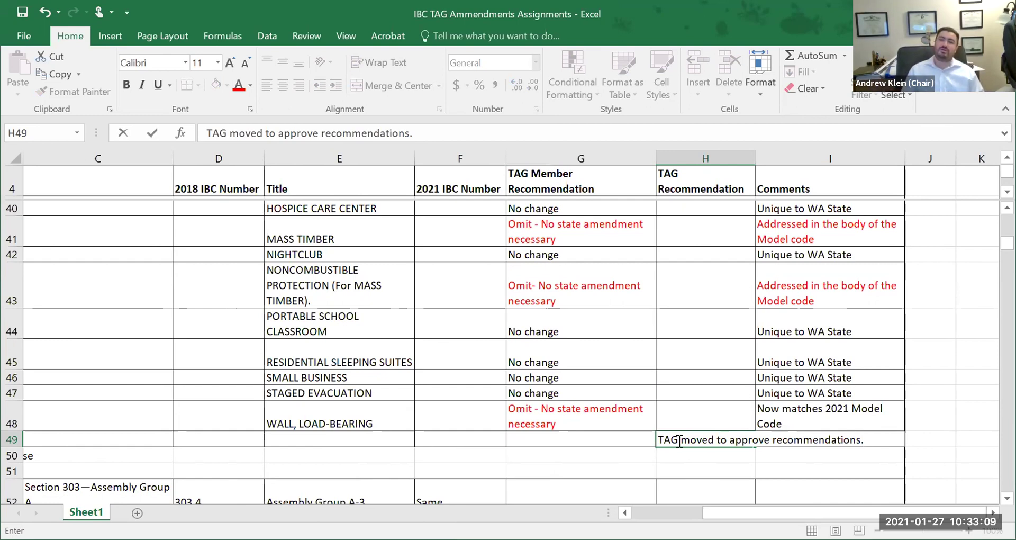
{"action": "key", "text": "Return"}
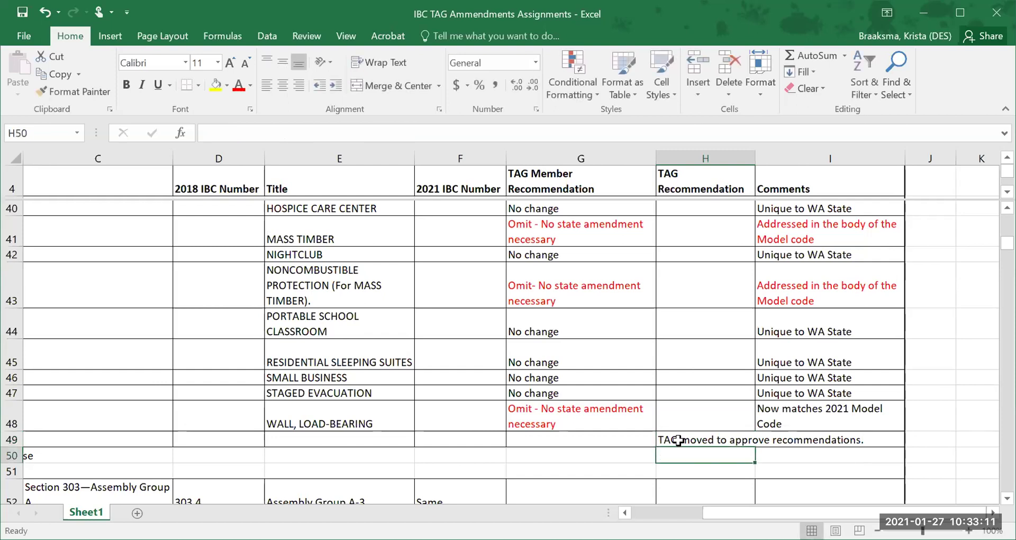
{"action": "left_click", "coordinate": [678, 441]}
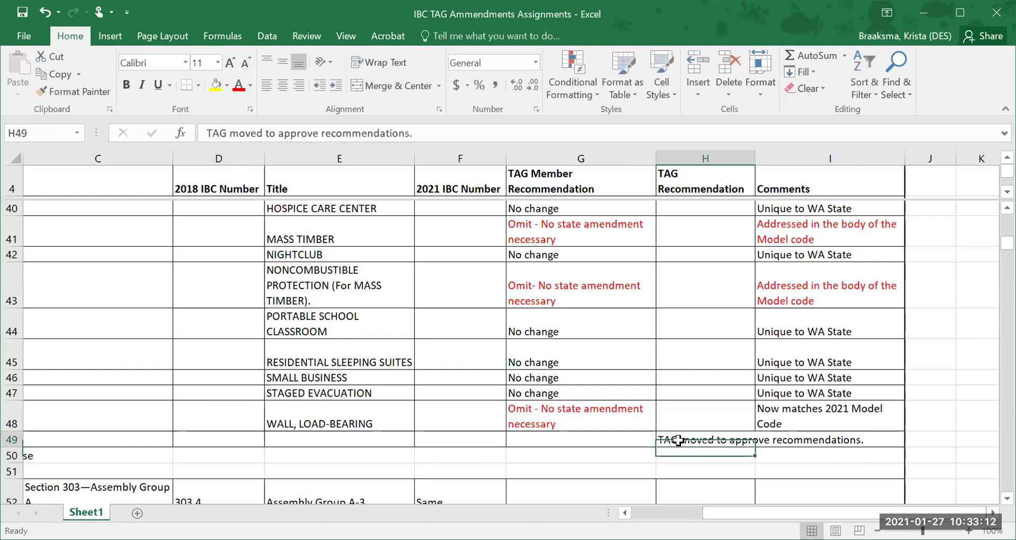
{"action": "left_click", "coordinate": [379, 66]}
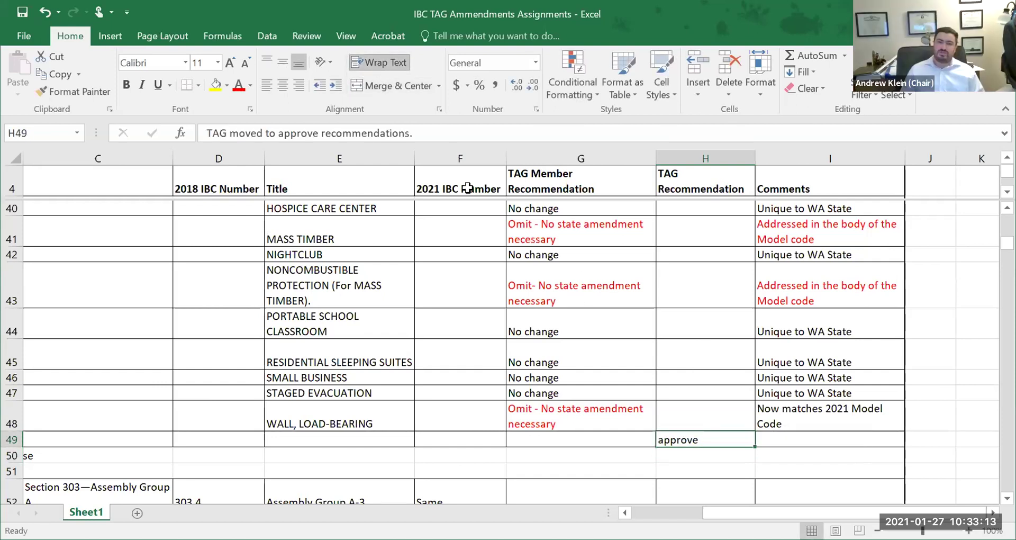
- Reduce the height of row 48 and enlarge row 49 to make room for the wrapped TAG recommendation in H49
{"action": "double_click", "coordinate": [15, 446]}
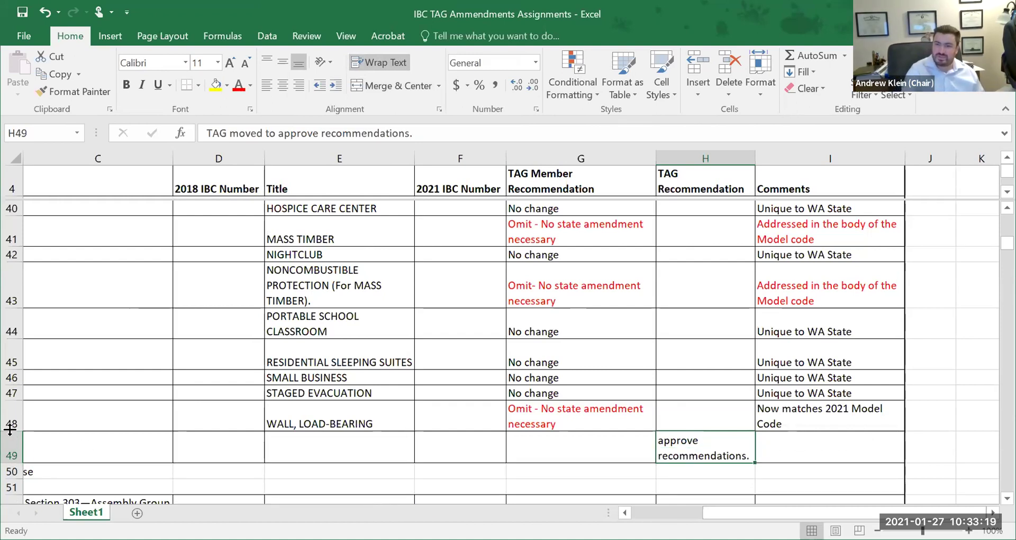
{"action": "left_click_drag", "start_coordinate": [10, 431], "coordinate": [18, 419]}
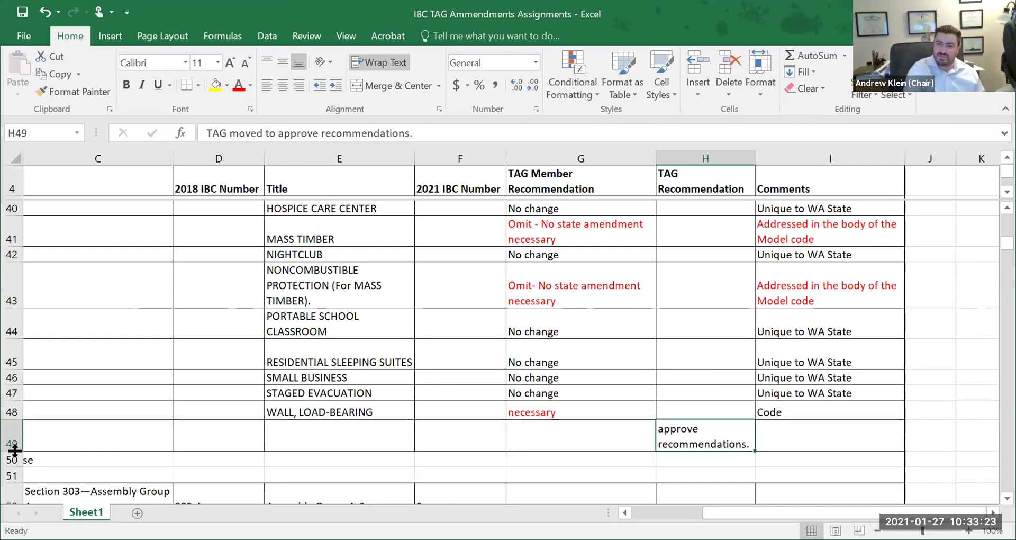
{"action": "left_click_drag", "start_coordinate": [11, 448], "coordinate": [13, 463]}
- Examine the Accessibility rows from Section 1101 through Section 1107, including their WAC links, 2021 IBC numbers and comments
{"action": "scroll", "coordinate": [570, 441], "scroll_direction": "down", "scroll_amount": 4}
{"action": "scroll", "coordinate": [570, 441], "scroll_direction": "down", "scroll_amount": 20}
{"action": "scroll", "coordinate": [569, 446], "scroll_direction": "down", "scroll_amount": 20}
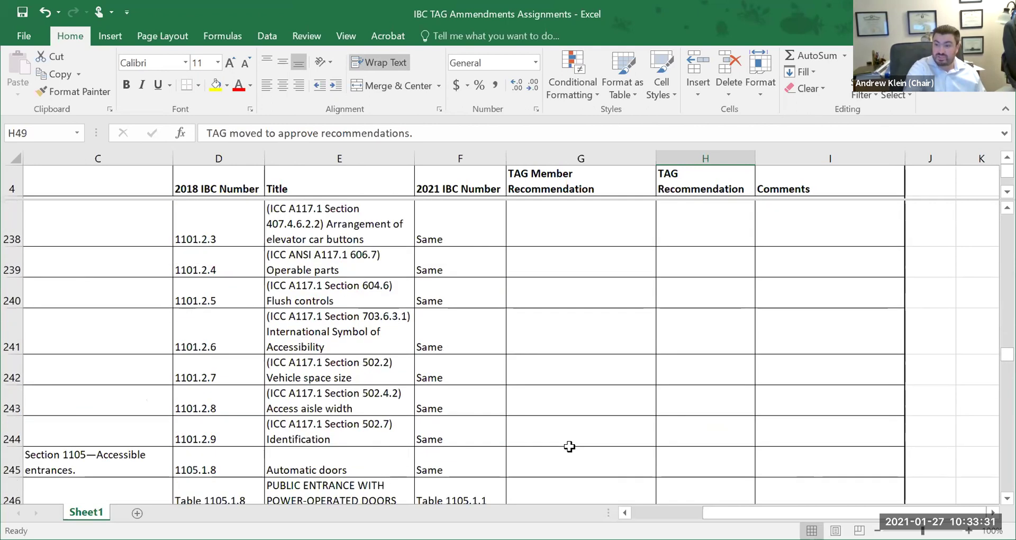
{"action": "scroll", "coordinate": [570, 447], "scroll_direction": "down", "scroll_amount": 4}
{"action": "scroll", "coordinate": [569, 447], "scroll_direction": "up", "scroll_amount": 5}
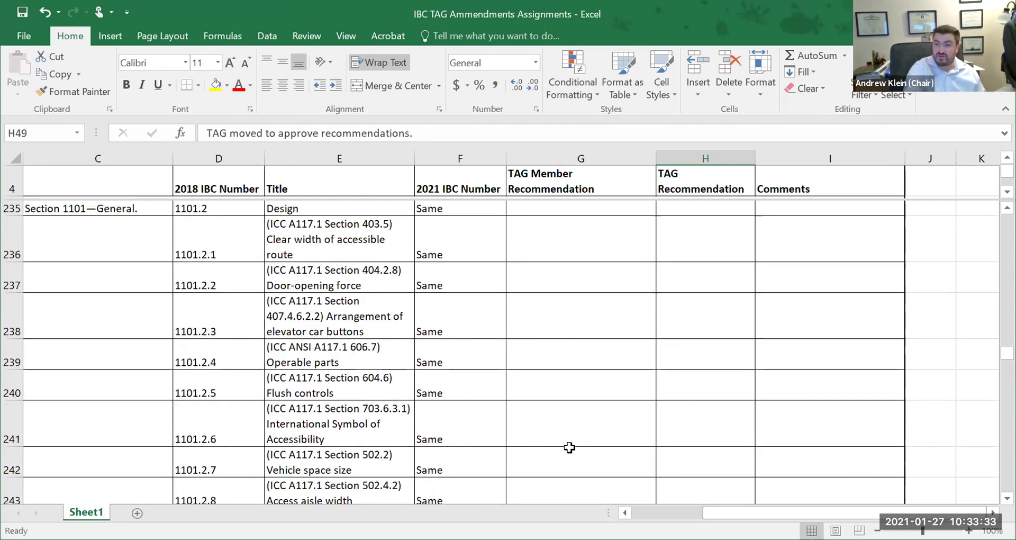
{"action": "scroll", "coordinate": [569, 447], "scroll_direction": "up", "scroll_amount": 1}
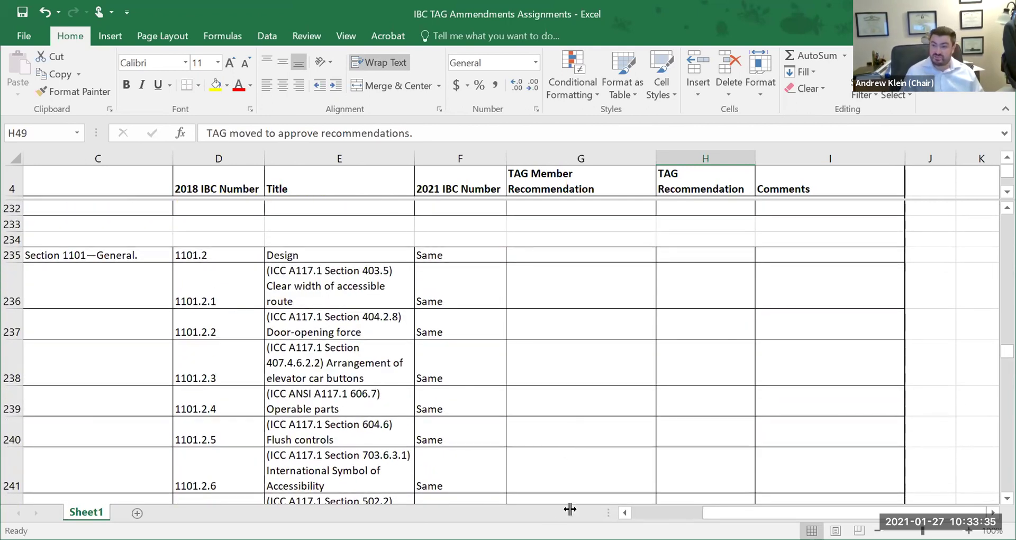
{"action": "scroll", "coordinate": [491, 334], "scroll_direction": "left", "scroll_amount": 3}
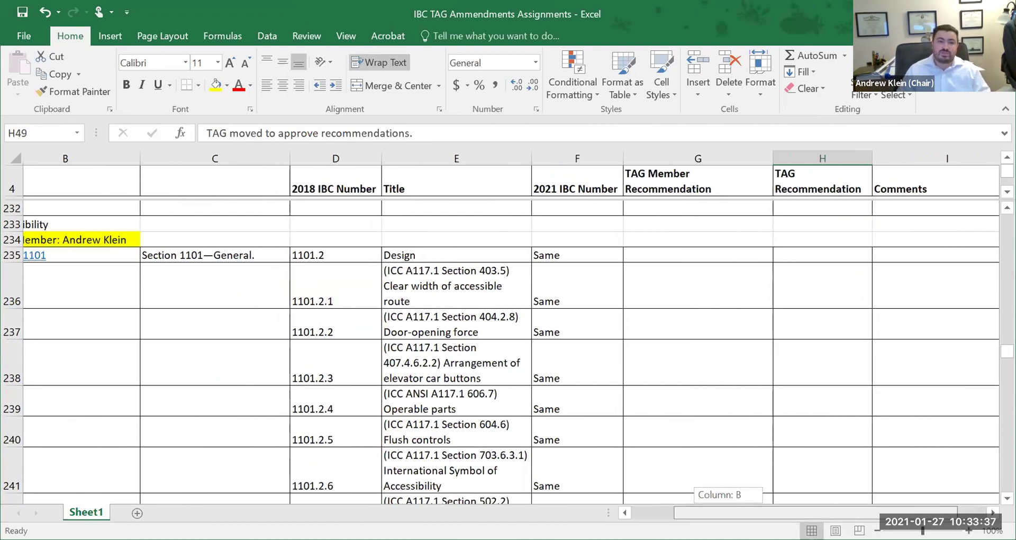
{"action": "scroll", "coordinate": [705, 454], "scroll_direction": "right", "scroll_amount": 1}
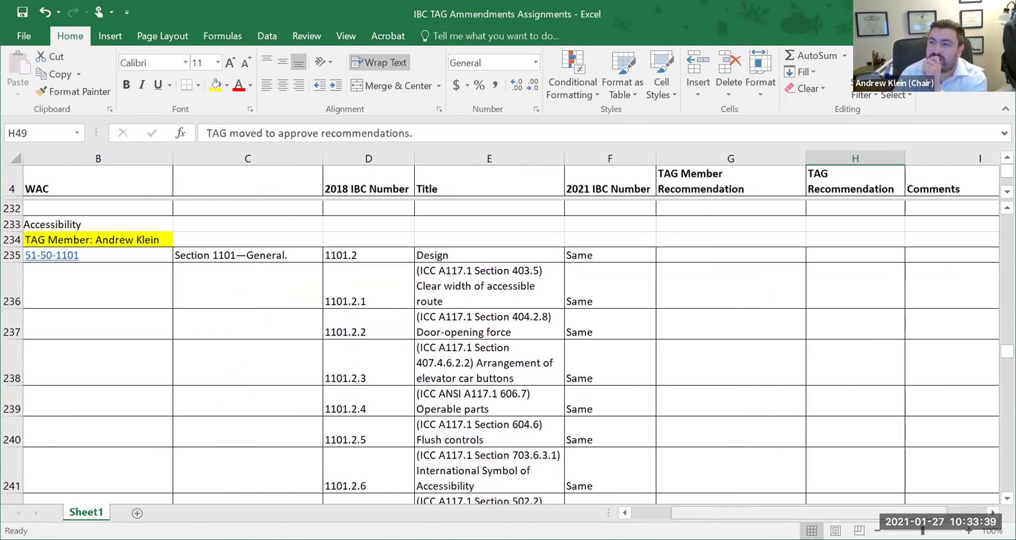
{"action": "scroll", "coordinate": [706, 452], "scroll_direction": "down", "scroll_amount": 1}
{"action": "scroll", "coordinate": [705, 452], "scroll_direction": "down", "scroll_amount": 3}
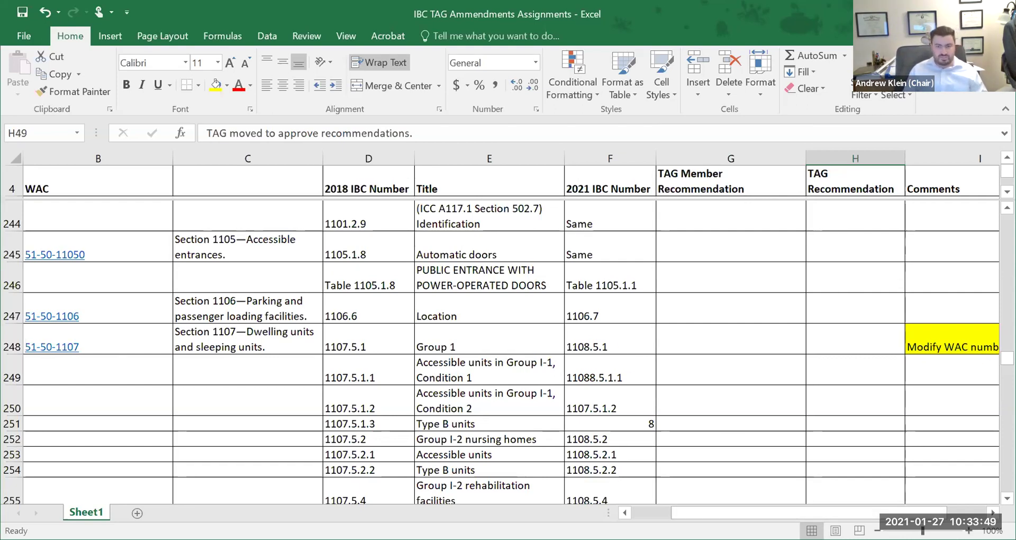
{"action": "left_click", "coordinate": [693, 282]}
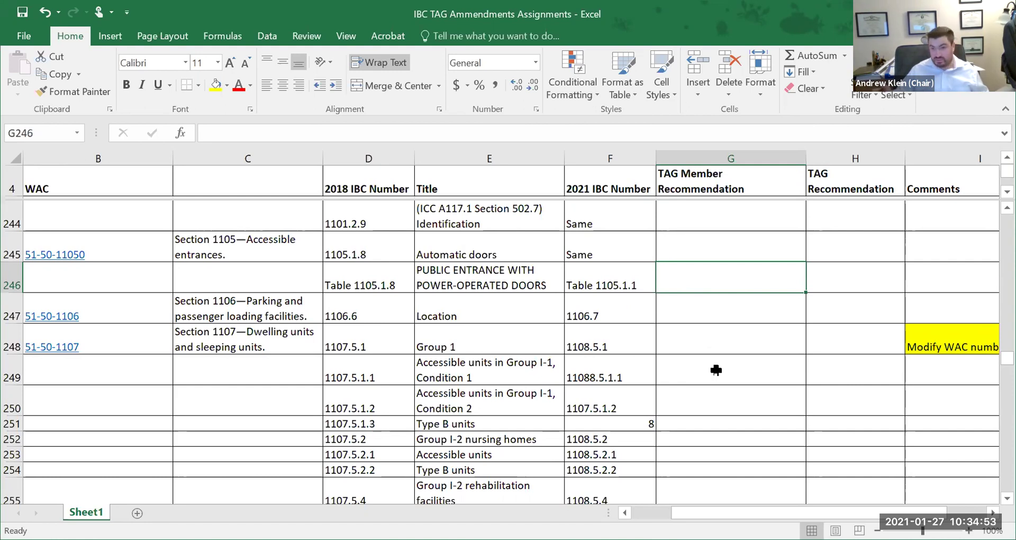
{"action": "left_click_drag", "start_coordinate": [770, 512], "coordinate": [786, 513]}
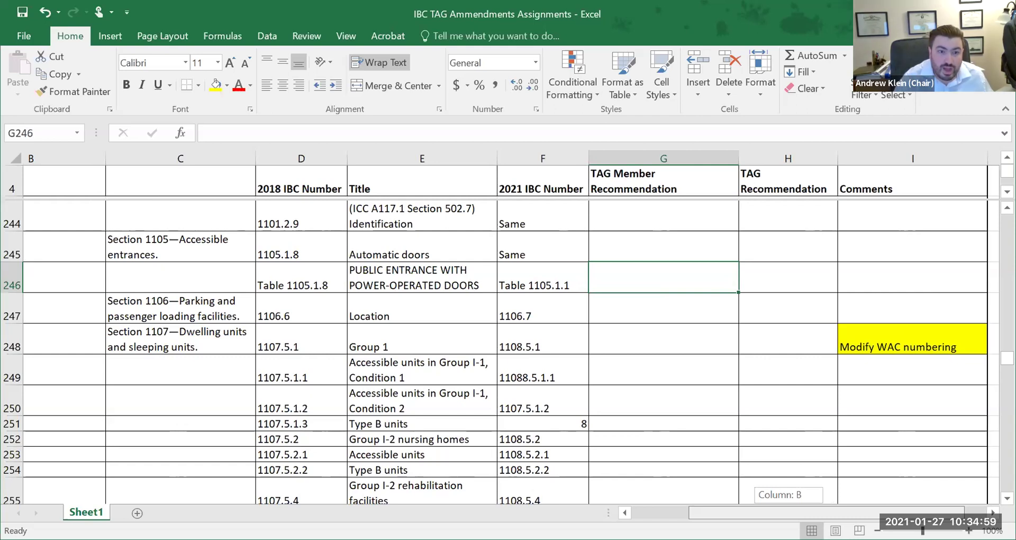
{"action": "left_click_drag", "start_coordinate": [786, 512], "coordinate": [770, 512]}
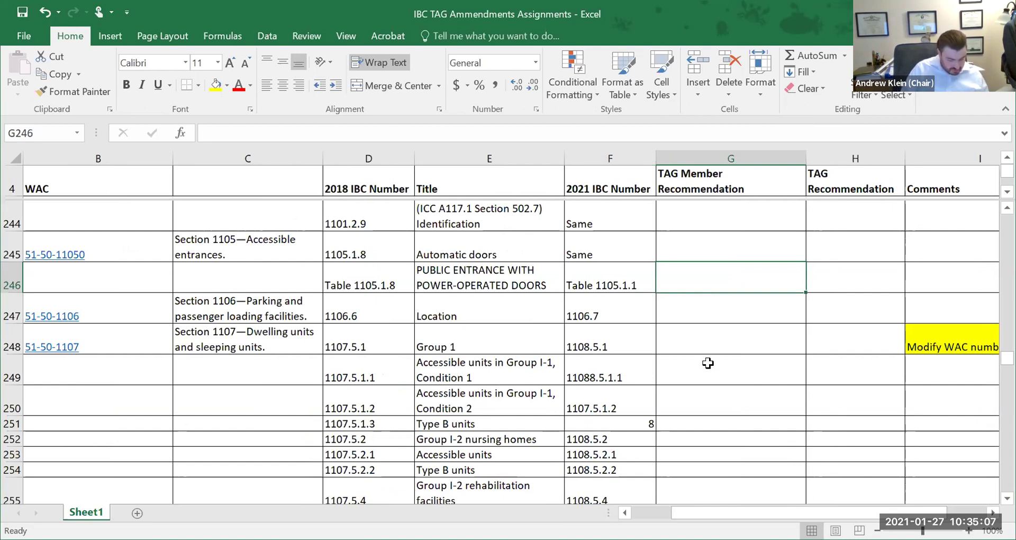
- Correct the 2021 IBC numbers for Group I-1 accessible units to 1108.5.1.1 in F249 and 1108.5.1.2 in F250
{"action": "scroll", "coordinate": [708, 360], "scroll_direction": "down", "scroll_amount": 1}
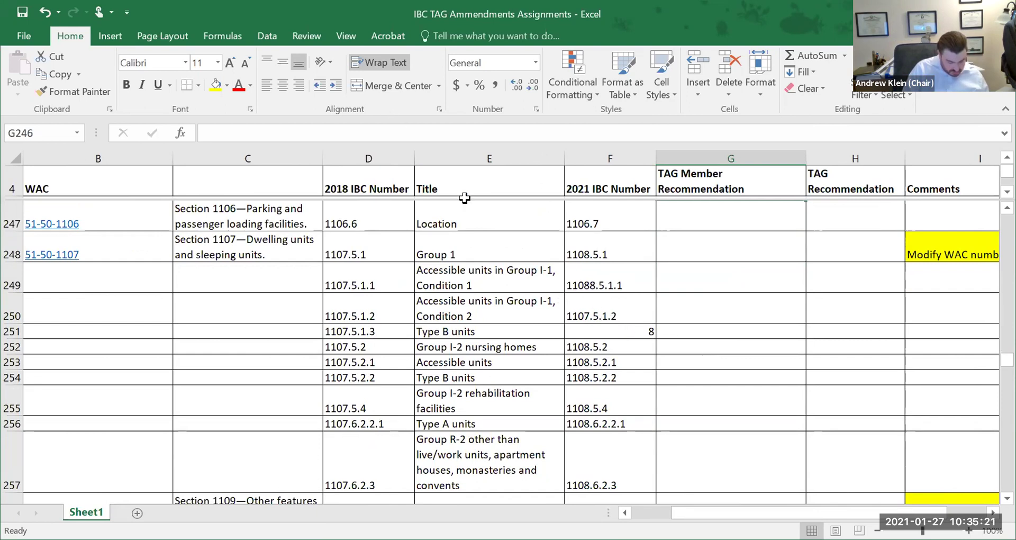
{"action": "left_click", "coordinate": [597, 287]}
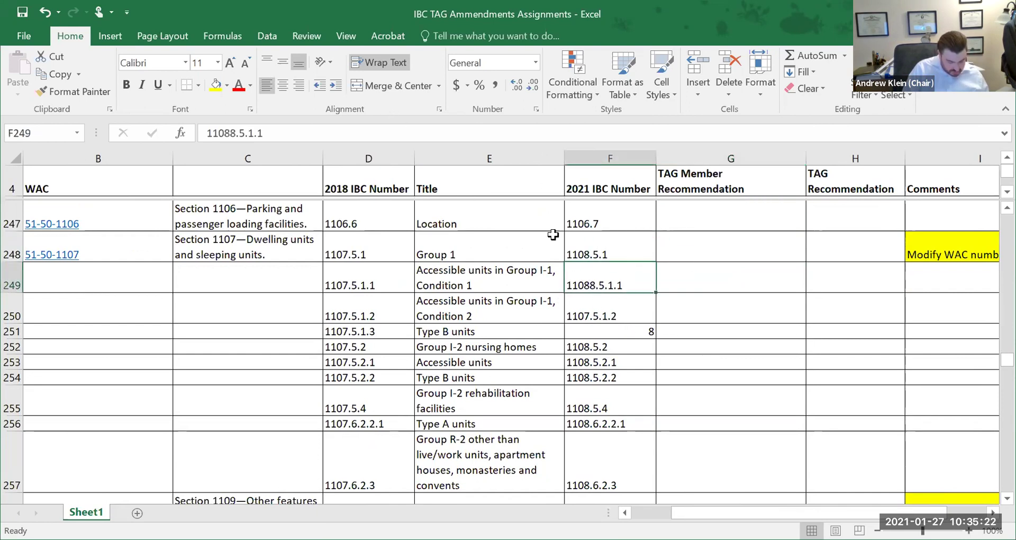
{"action": "left_click", "coordinate": [228, 132]}
{"action": "key", "text": "BackSpace"}
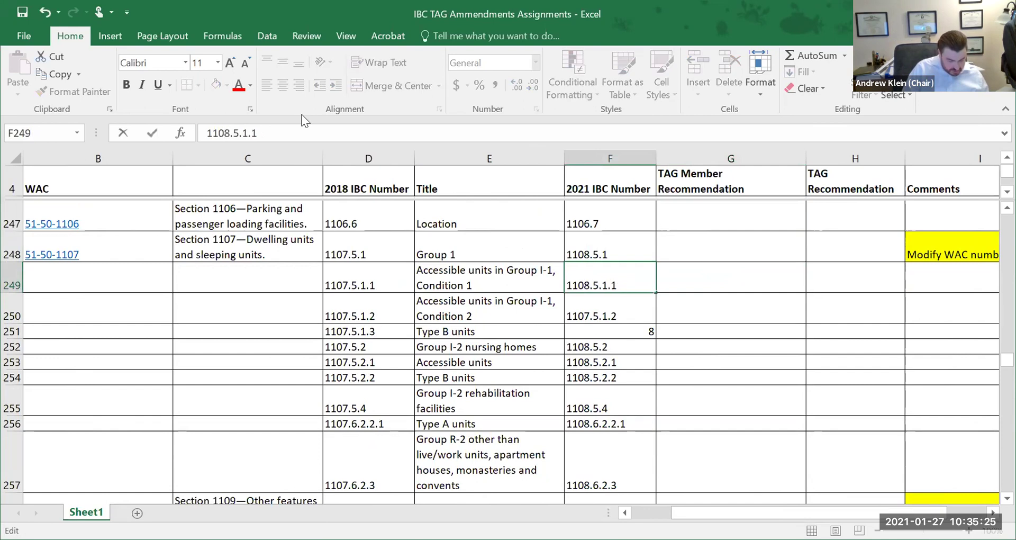
{"action": "key", "text": "Return"}
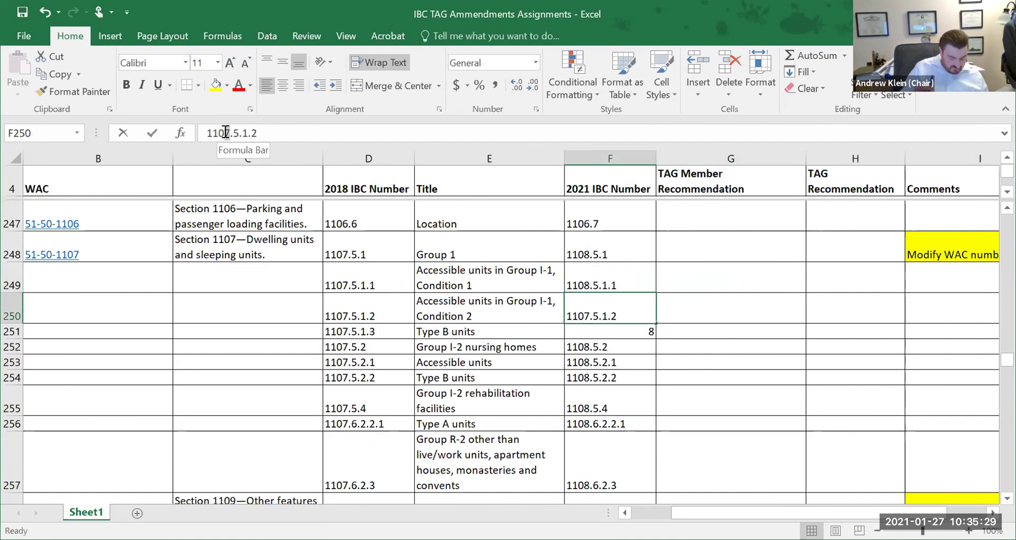
{"action": "left_click", "coordinate": [225, 132]}
{"action": "key", "text": "BackSpace"}
{"action": "type", "text": "8"}
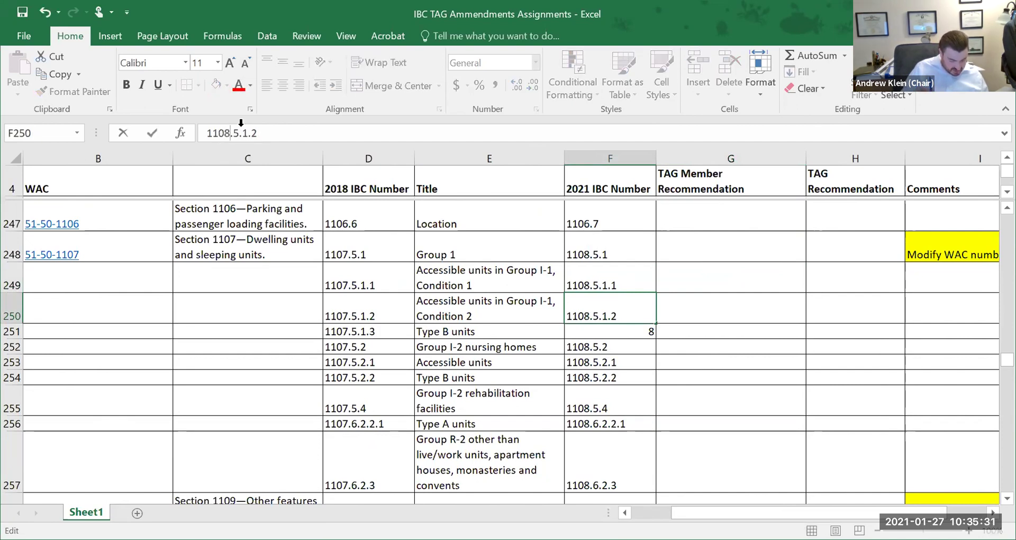
{"action": "key", "text": "Return"}
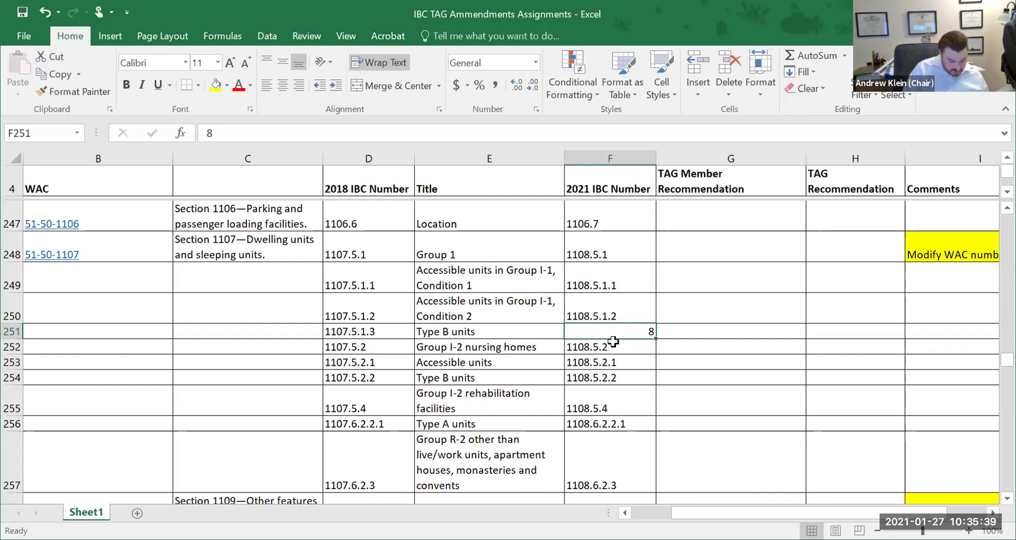
- Set the 2021 IBC number for the Type B units row 1107.5.1.3 to 1108.5.1.3 in cell F251
{"action": "type", "text": "1108"}
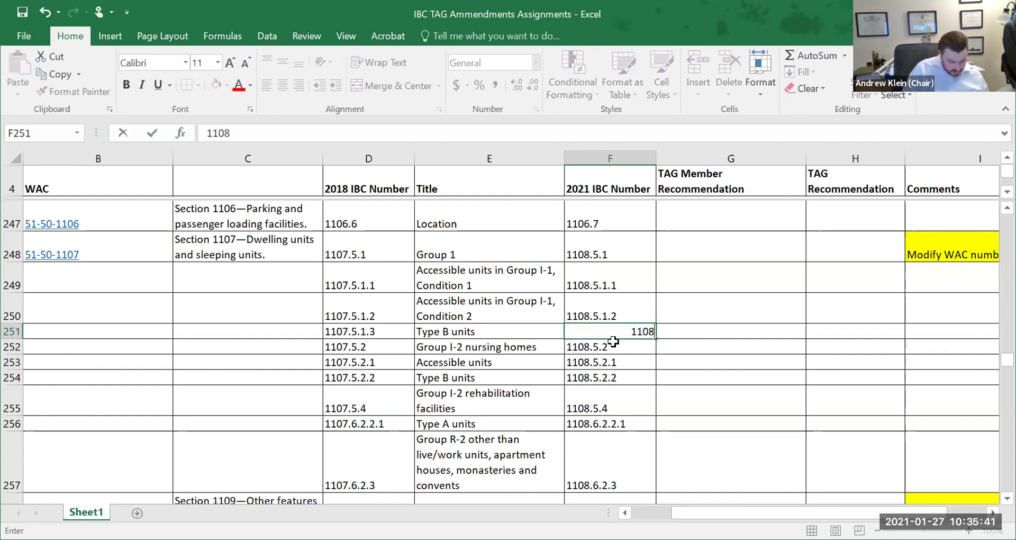
{"action": "type", "text": ".5.1.3"}
{"action": "key", "text": "Return"}
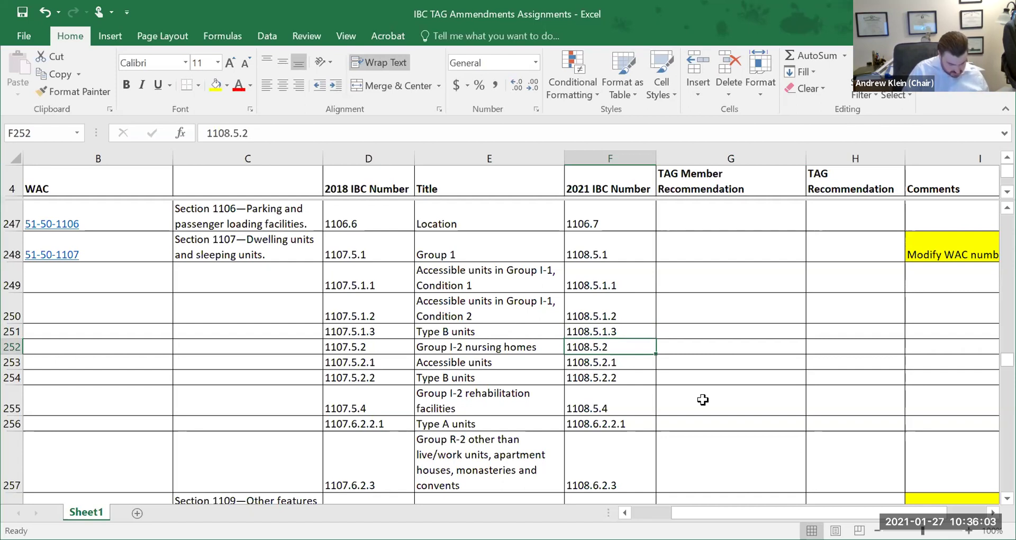
- Copy the highlighted "Modify WAC numbering" comment from cell I248 to I247 for the Section 1106 Location row
{"action": "left_click", "coordinate": [978, 251]}
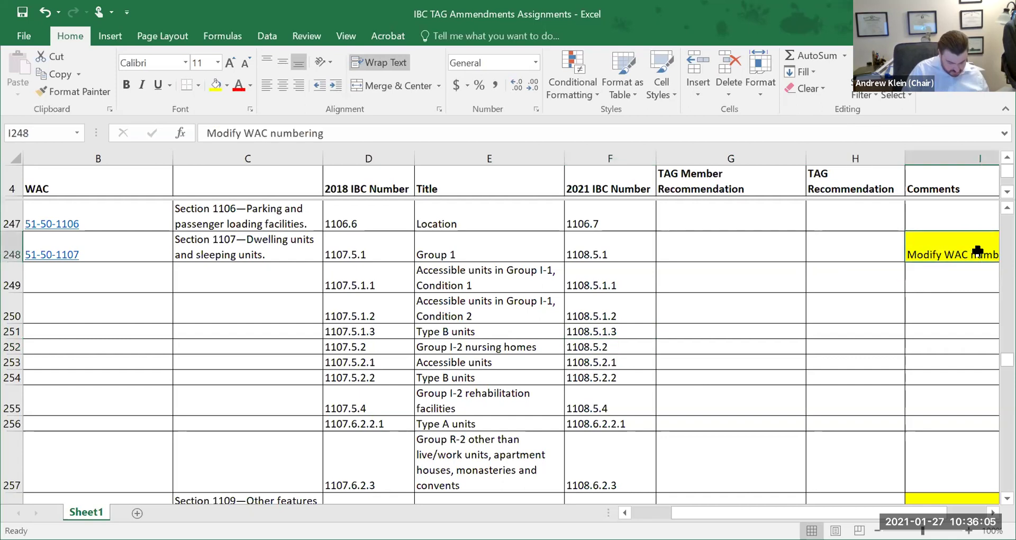
{"action": "right_click", "coordinate": [918, 233]}
{"action": "left_click", "coordinate": [943, 228]}
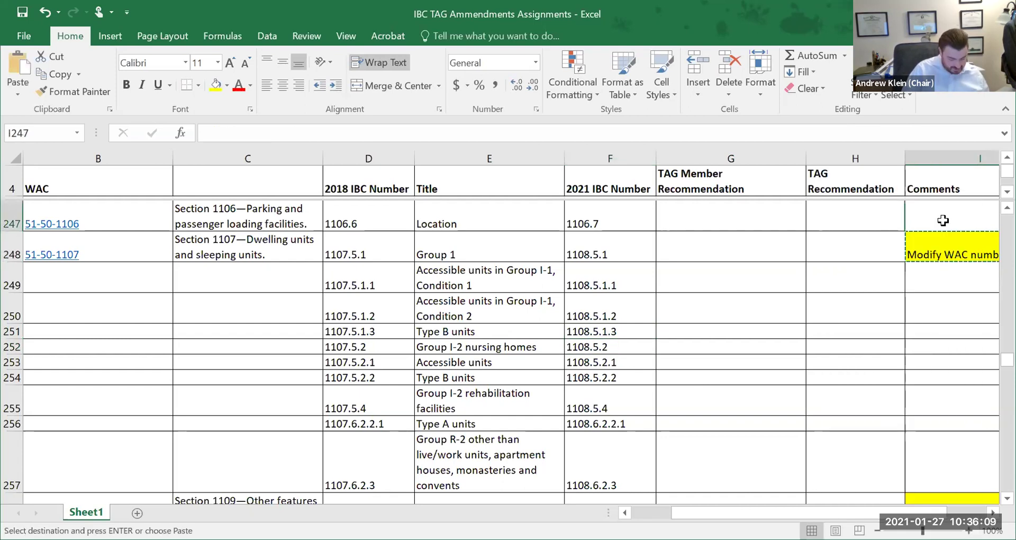
{"action": "right_click", "coordinate": [944, 221]}
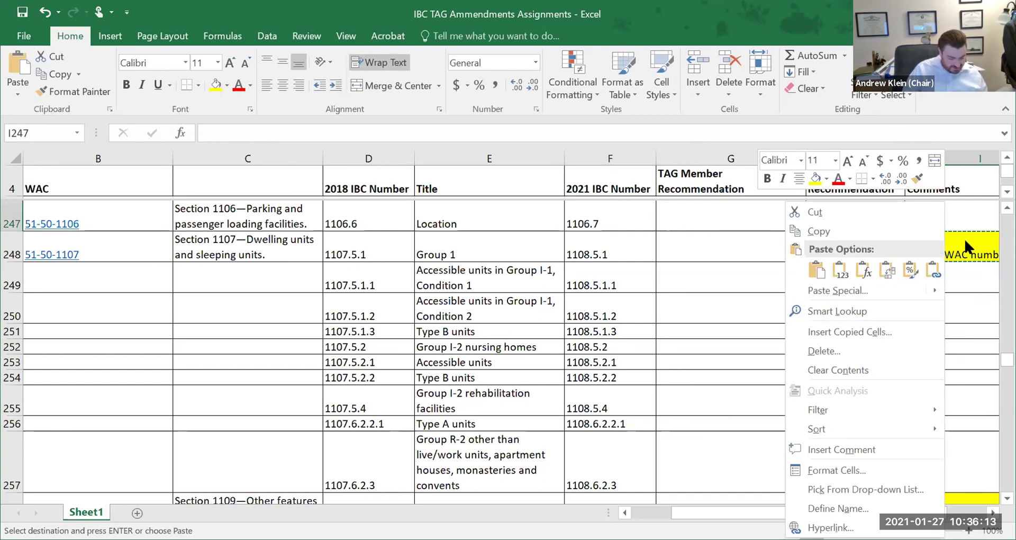
{"action": "key", "text": "ctrl+v"}
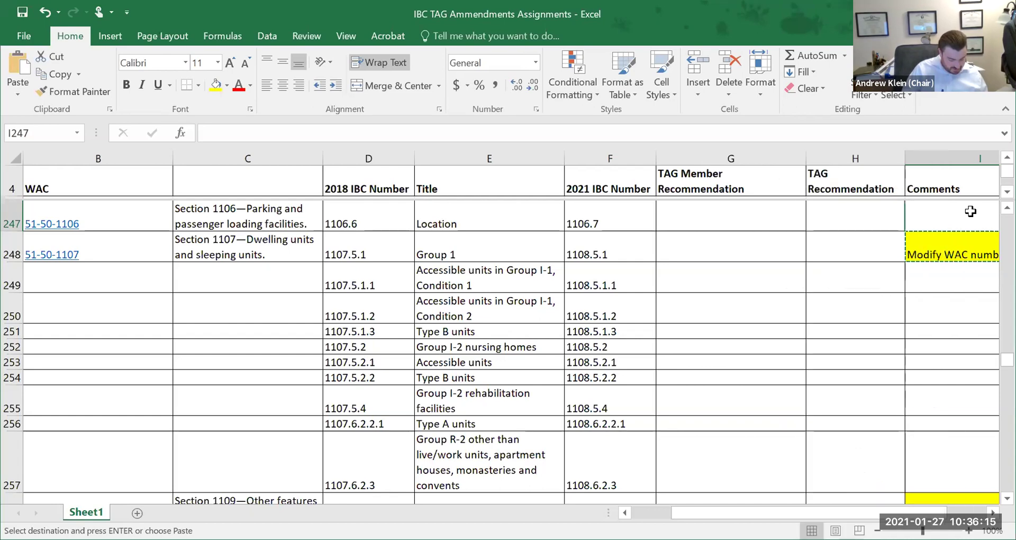
{"action": "left_click", "coordinate": [947, 283]}
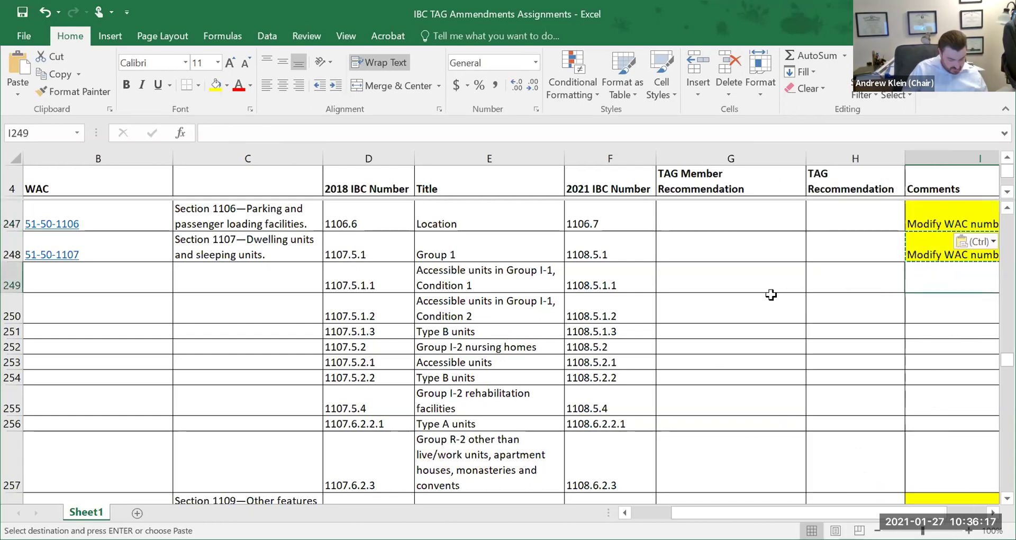
{"action": "left_click", "coordinate": [727, 300]}
{"action": "key", "text": "Escape"}
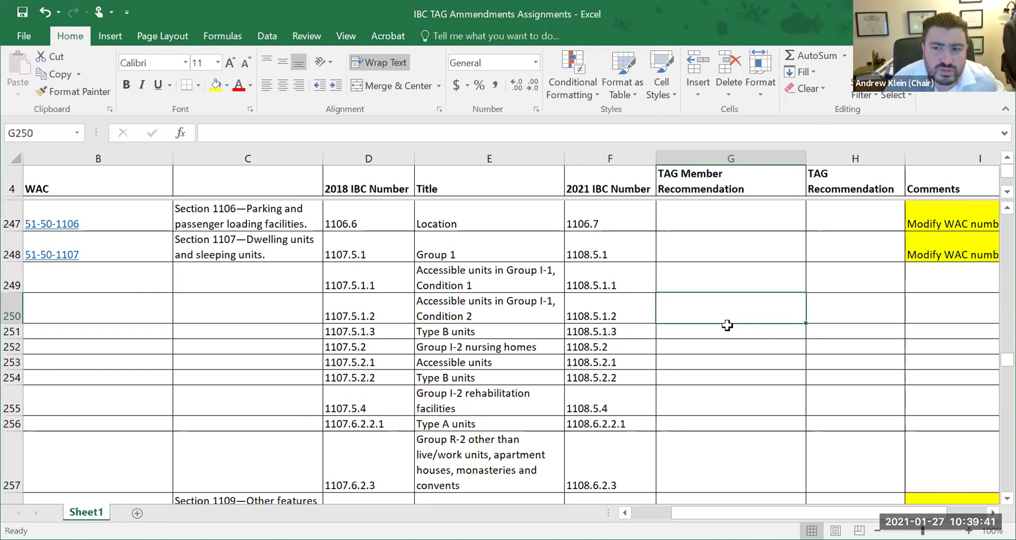
- Enter "No changes" as the member recommendation for Weather protection in cell G323 of the Exterior Walls section
{"action": "scroll", "coordinate": [728, 324], "scroll_direction": "down", "scroll_amount": 3}
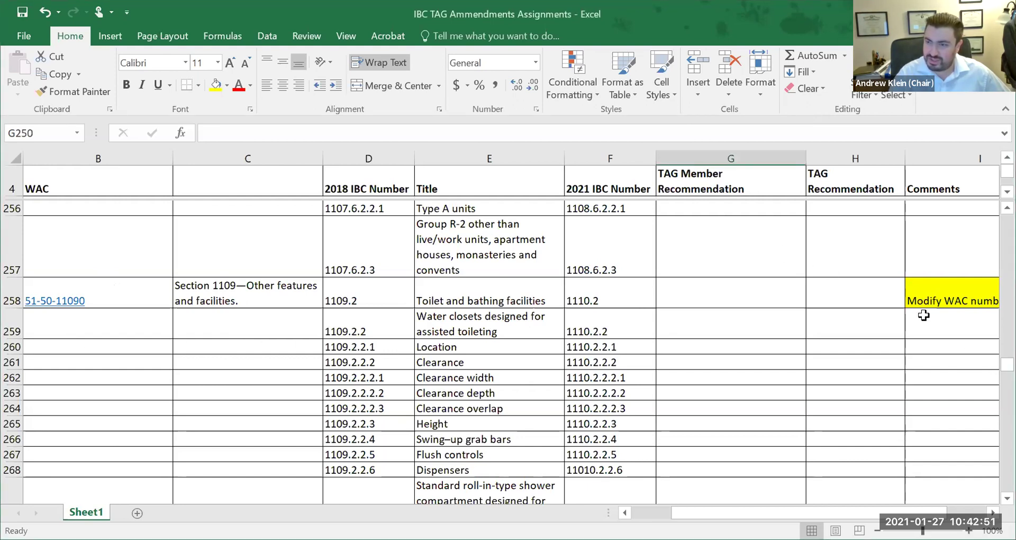
{"action": "scroll", "coordinate": [502, 352], "scroll_direction": "down", "scroll_amount": 6}
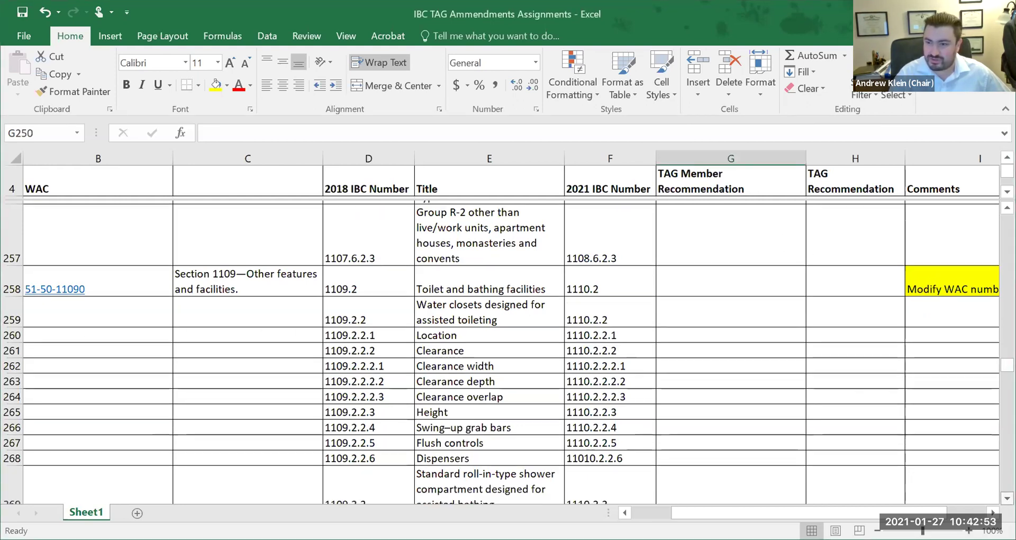
{"action": "scroll", "coordinate": [502, 352], "scroll_direction": "down", "scroll_amount": 6}
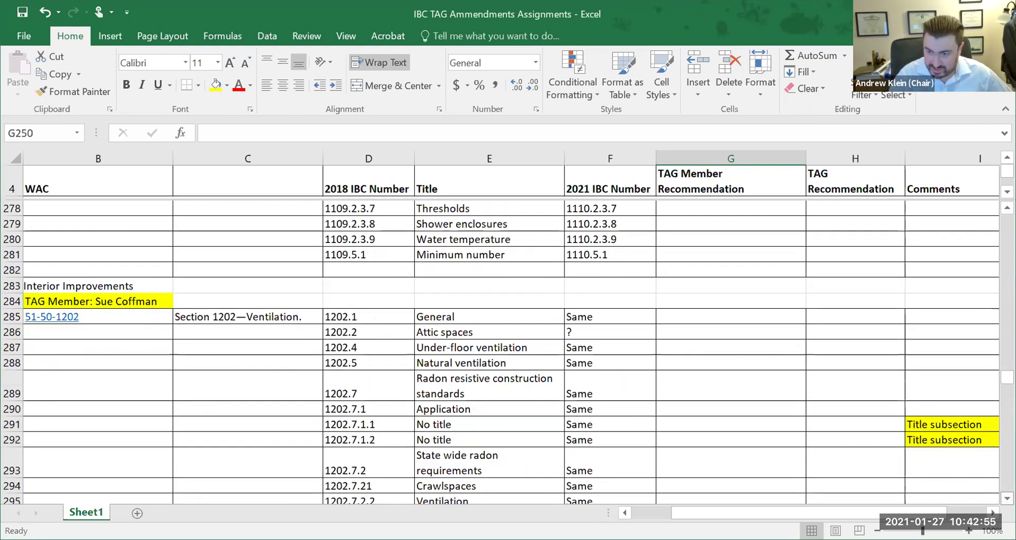
{"action": "scroll", "coordinate": [501, 352], "scroll_direction": "down", "scroll_amount": 7}
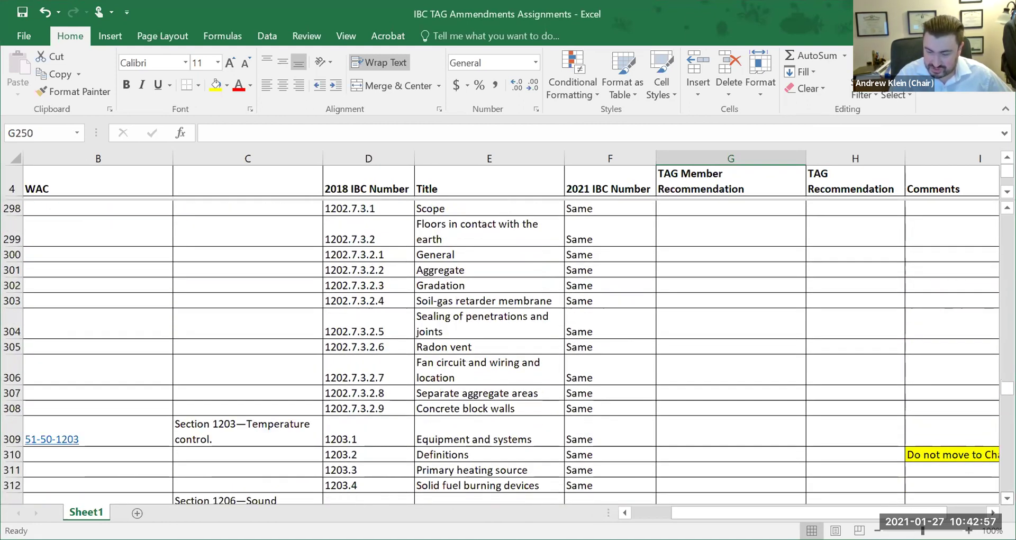
{"action": "scroll", "coordinate": [502, 353], "scroll_direction": "down", "scroll_amount": 4}
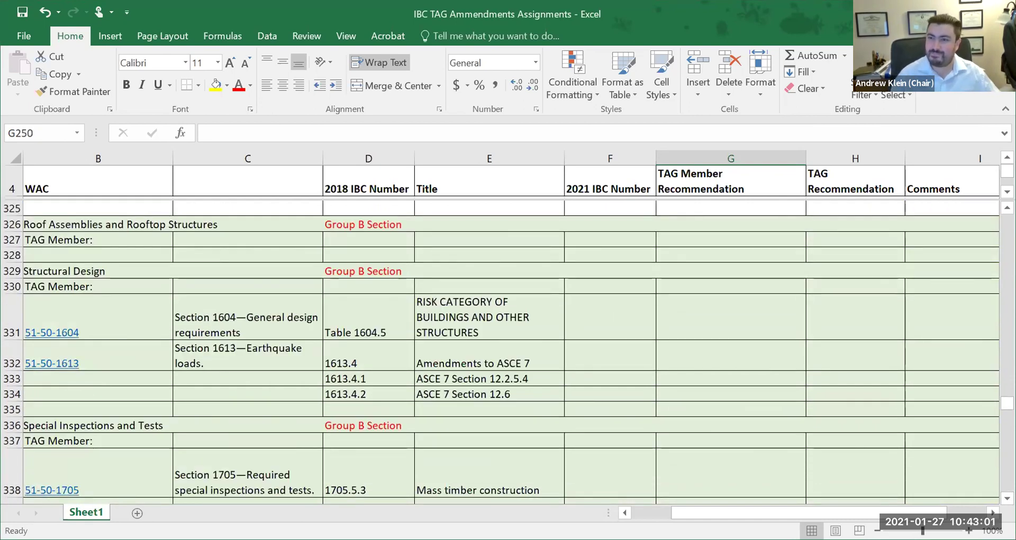
{"action": "scroll", "coordinate": [502, 353], "scroll_direction": "up", "scroll_amount": 1}
{"action": "scroll", "coordinate": [502, 353], "scroll_direction": "up", "scroll_amount": 1}
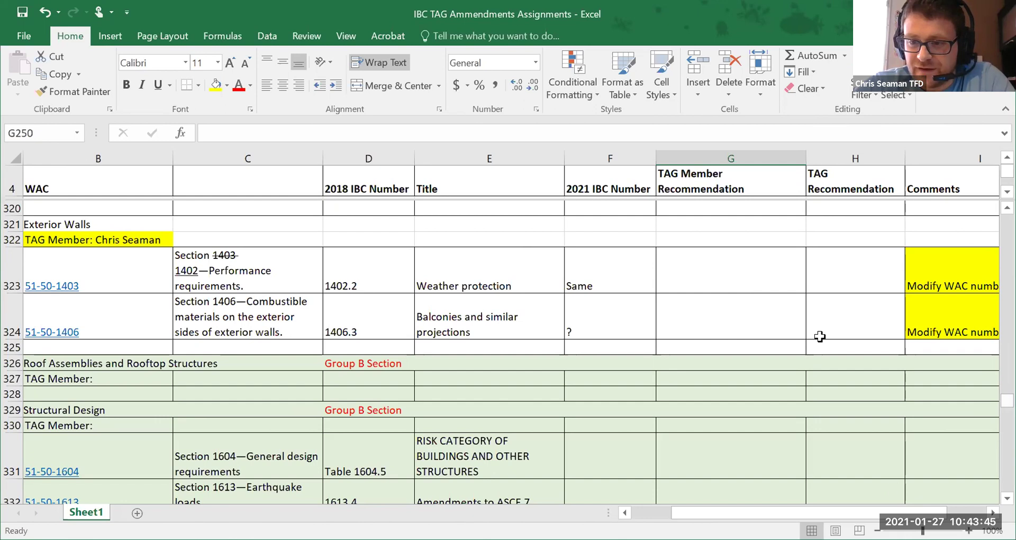
{"action": "left_click", "coordinate": [727, 281]}
{"action": "type", "text": "No changes"}
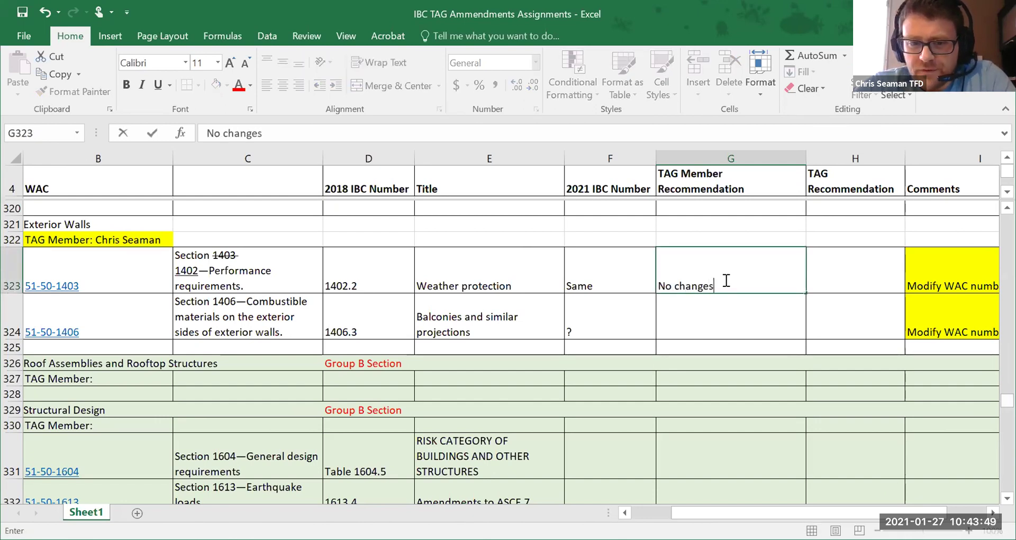
{"action": "key", "text": "Return"}
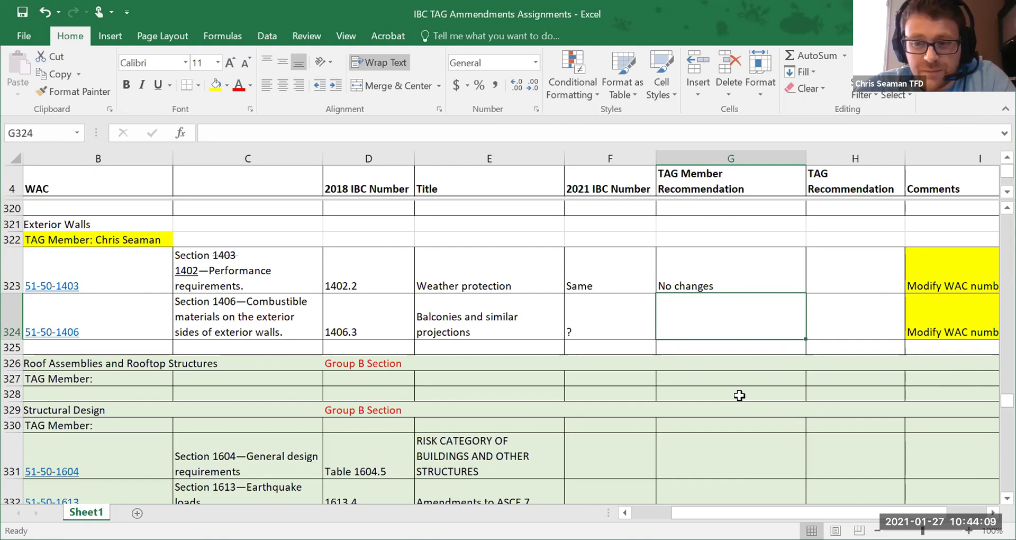
- Enter "Needs to move to 1405.2 as there are currently two sections 1406, but no change otherwise" as the member recommendation in cell G324
{"action": "type", "text": "Needs to move to "}
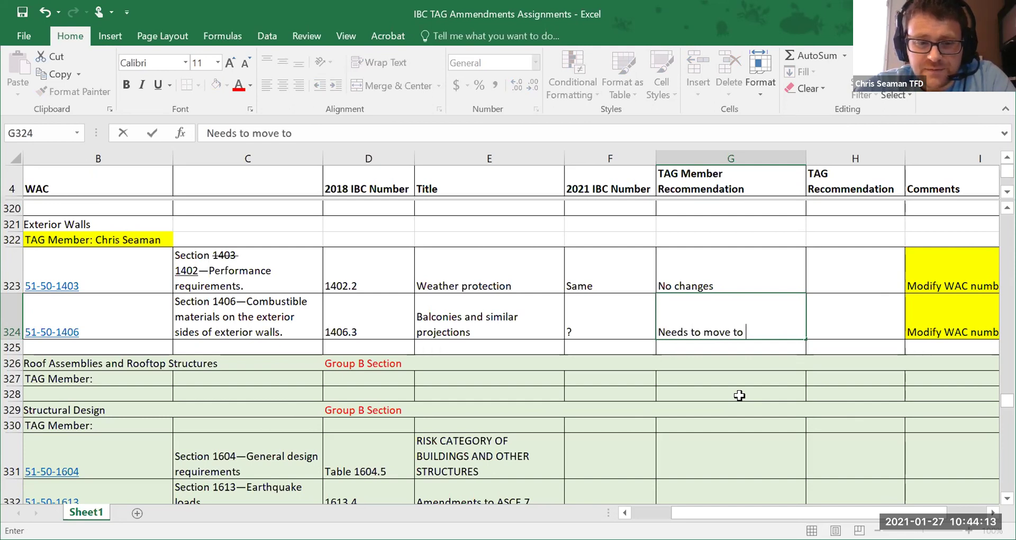
{"action": "type", "text": "1405.2 as there are"}
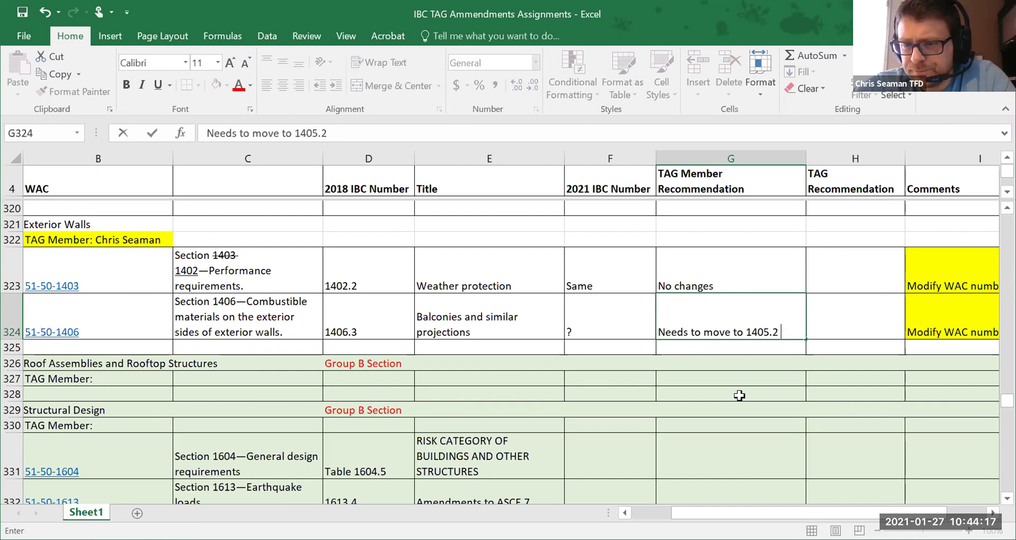
{"action": "type", "text": " cu"}
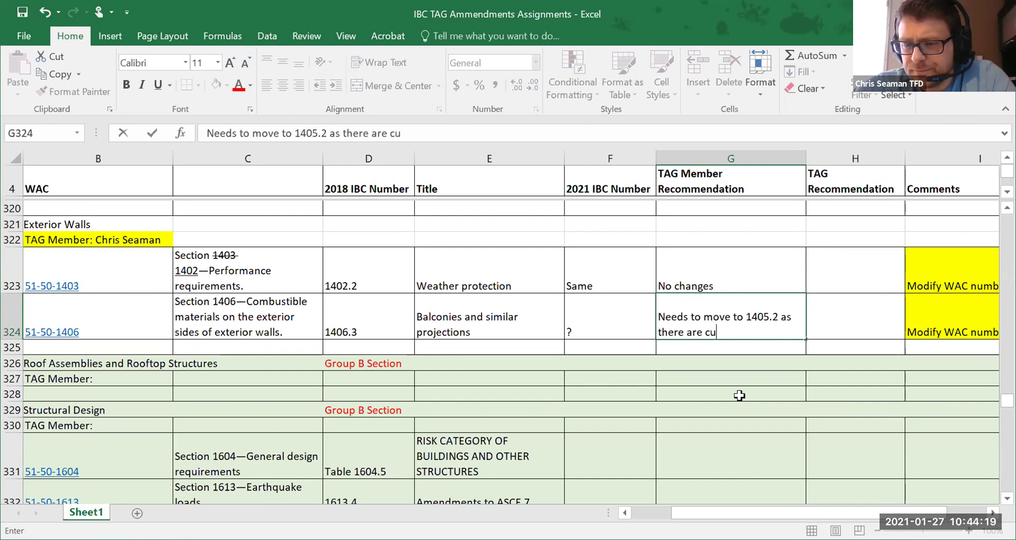
{"action": "type", "text": "rrently two "}
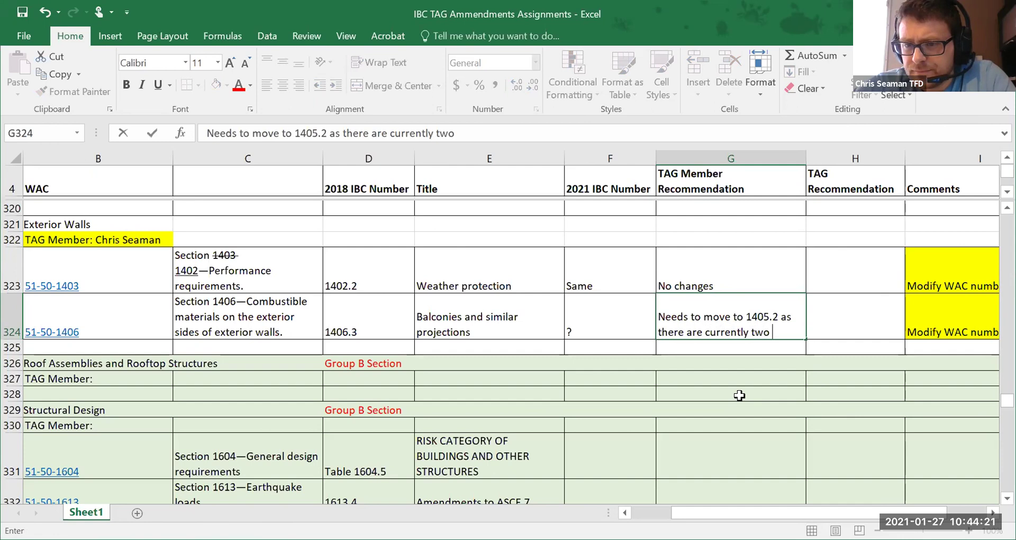
{"action": "type", "text": "section 1406"}
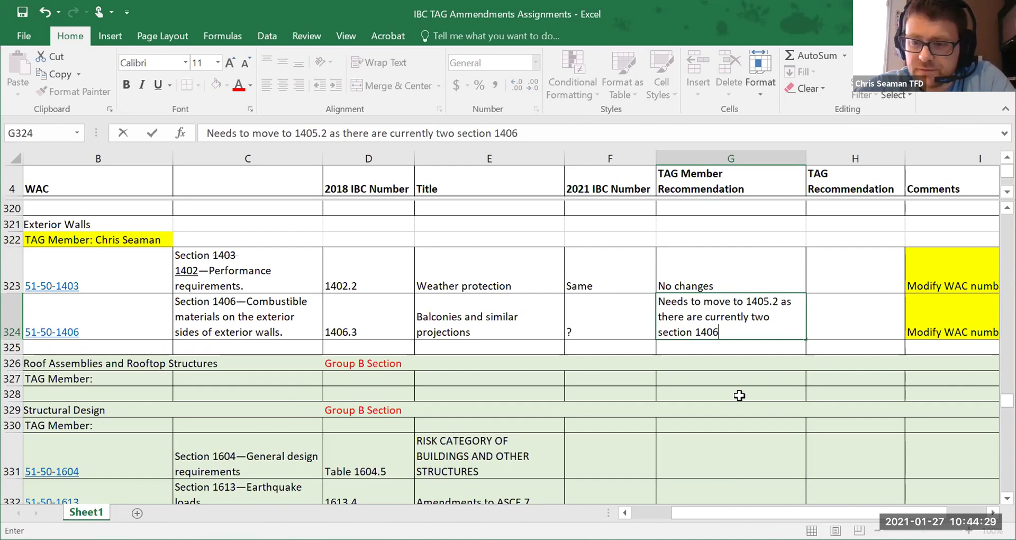
{"action": "left_click", "coordinate": [691, 331]}
{"action": "type", "text": "s"}
{"action": "left_click", "coordinate": [740, 328]}
{"action": "type", "text": ", bu"}
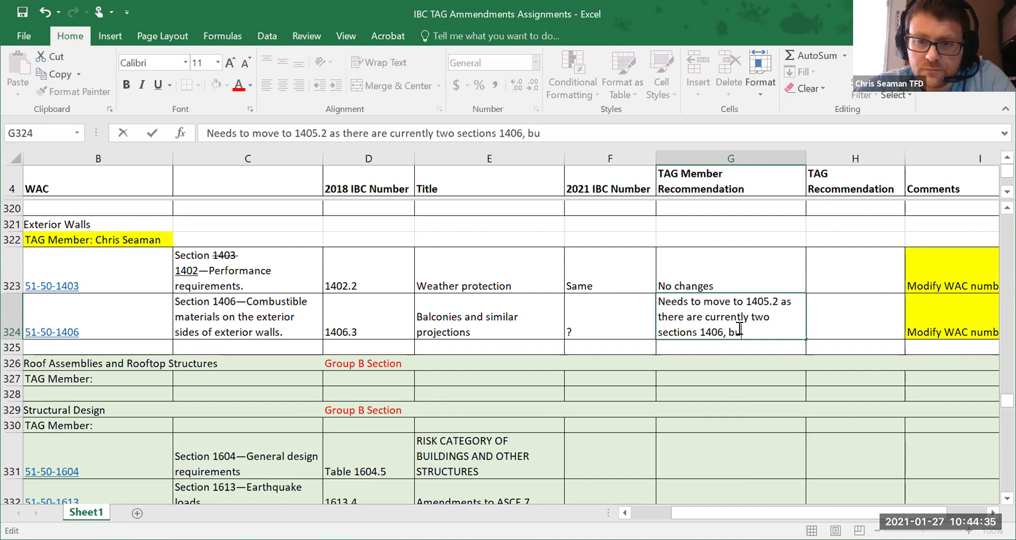
{"action": "type", "text": "t no change othe"}
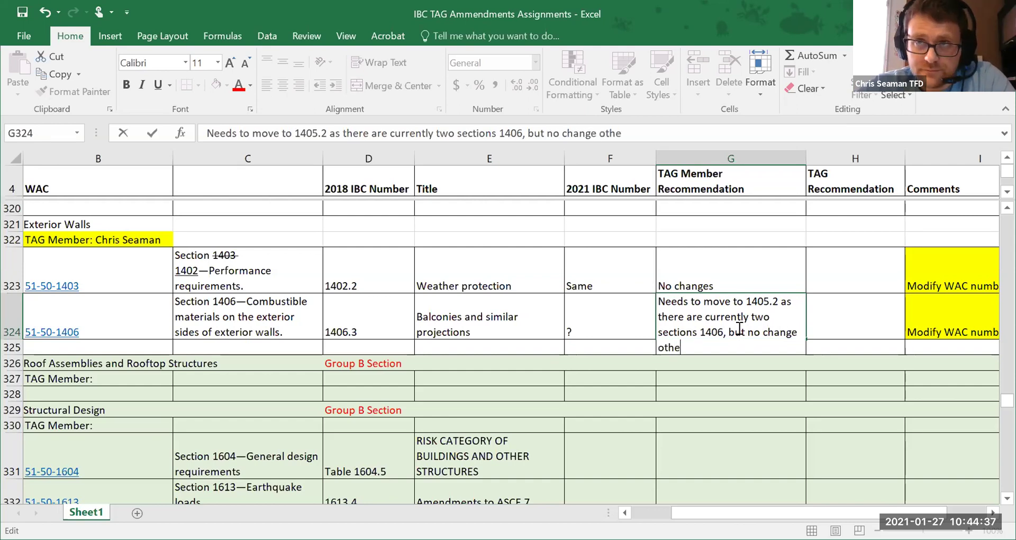
{"action": "type", "text": "rwise"}
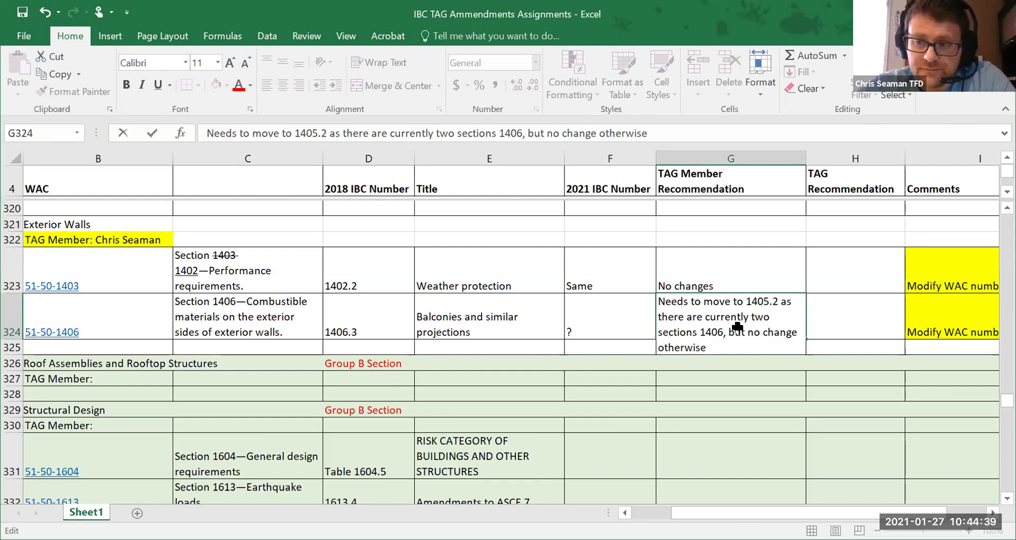
{"action": "key", "text": "Return"}
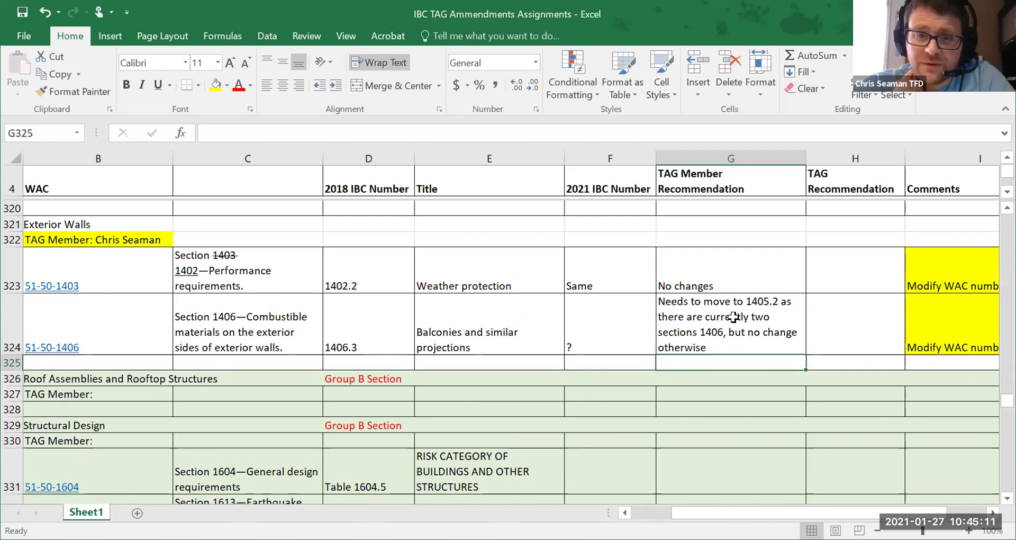
- Change the first word of the Balconies and similar projections recommendation in cell G324 to "Need"
{"action": "left_click", "coordinate": [685, 308]}
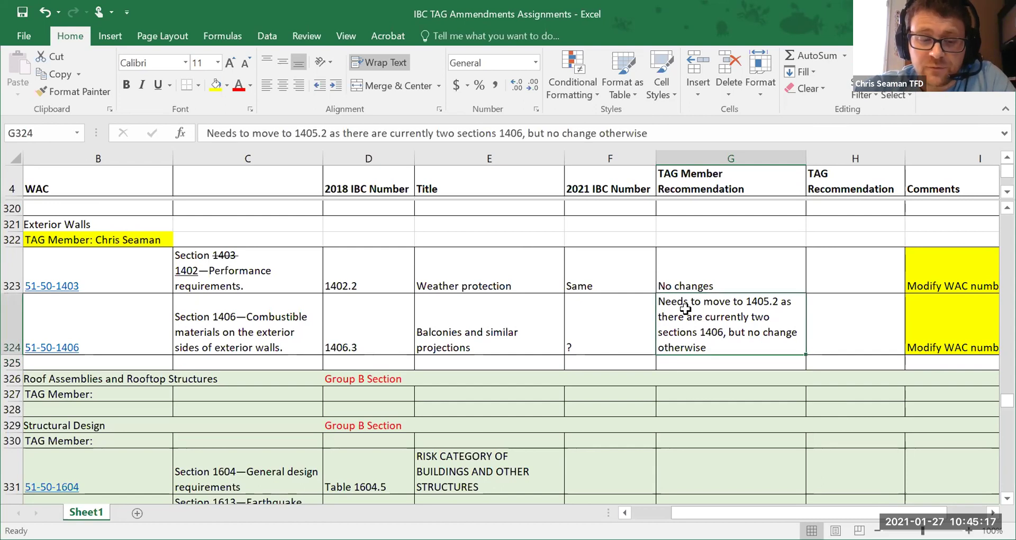
{"action": "left_click", "coordinate": [236, 133]}
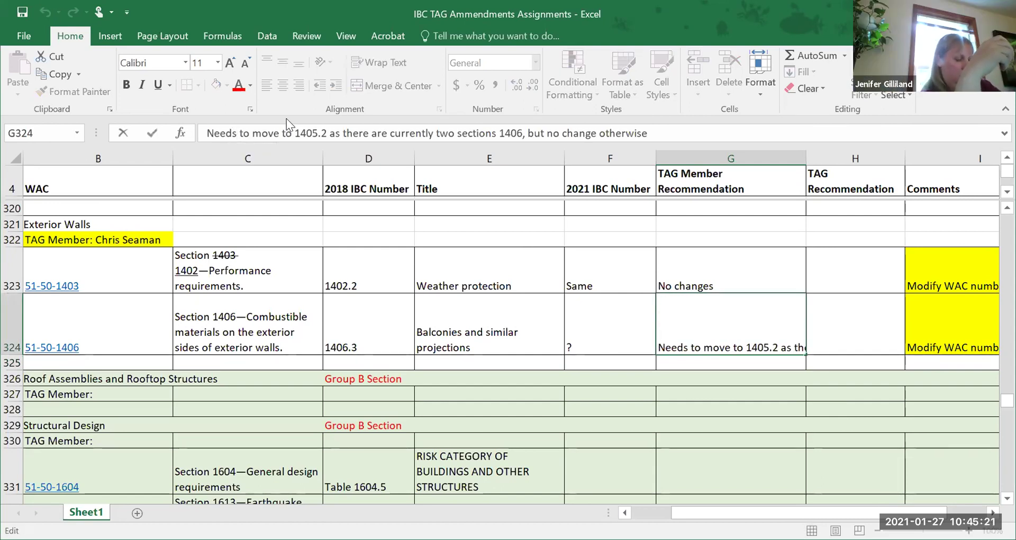
{"action": "key", "text": "BackSpace"}
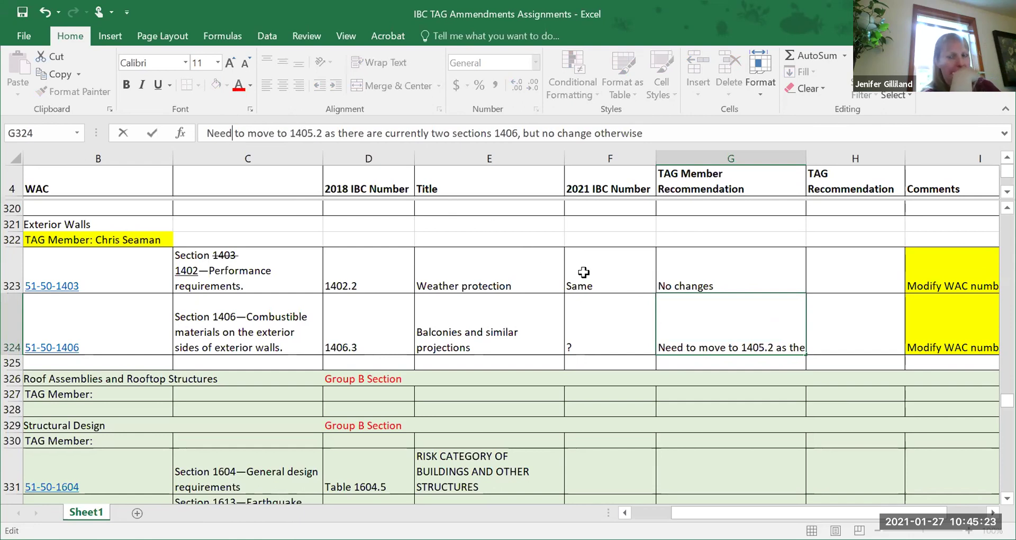
{"action": "left_click", "coordinate": [708, 340]}
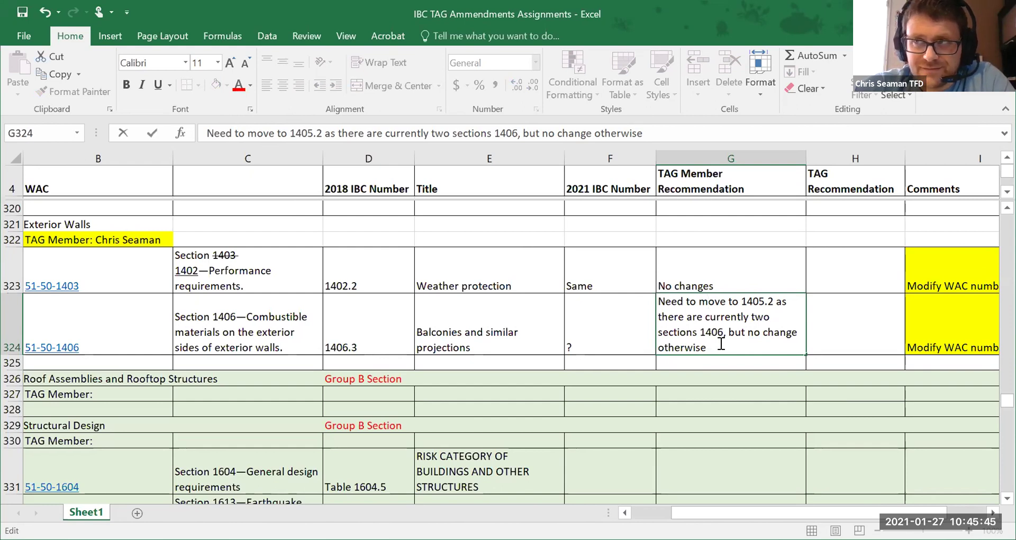
{"action": "left_click", "coordinate": [820, 362]}
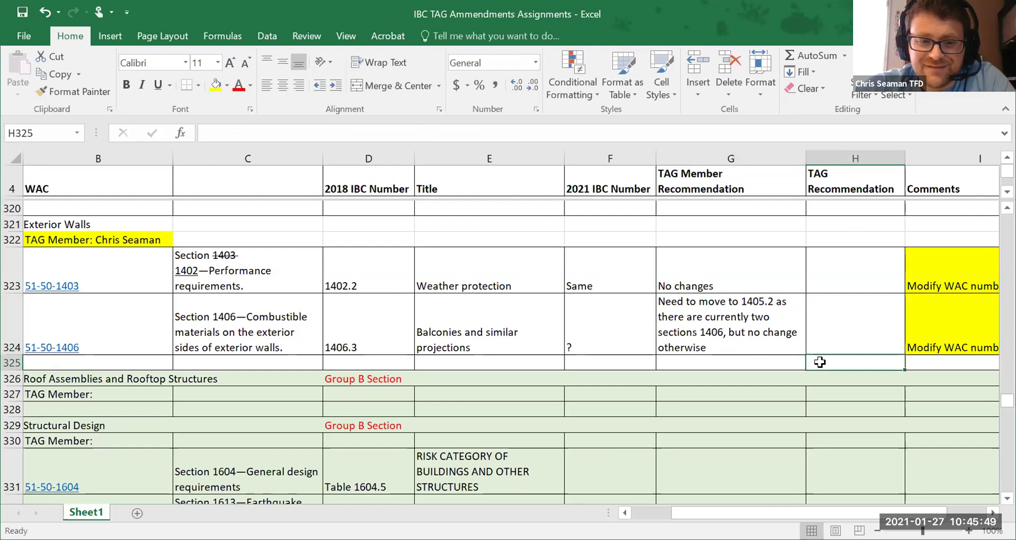
- Shorten the recommendation in G324 to "Need to move to 1405.2 but no change otherwise" by removing the clause about two sections 1406
{"action": "scroll", "coordinate": [820, 362], "scroll_direction": "up", "scroll_amount": 1}
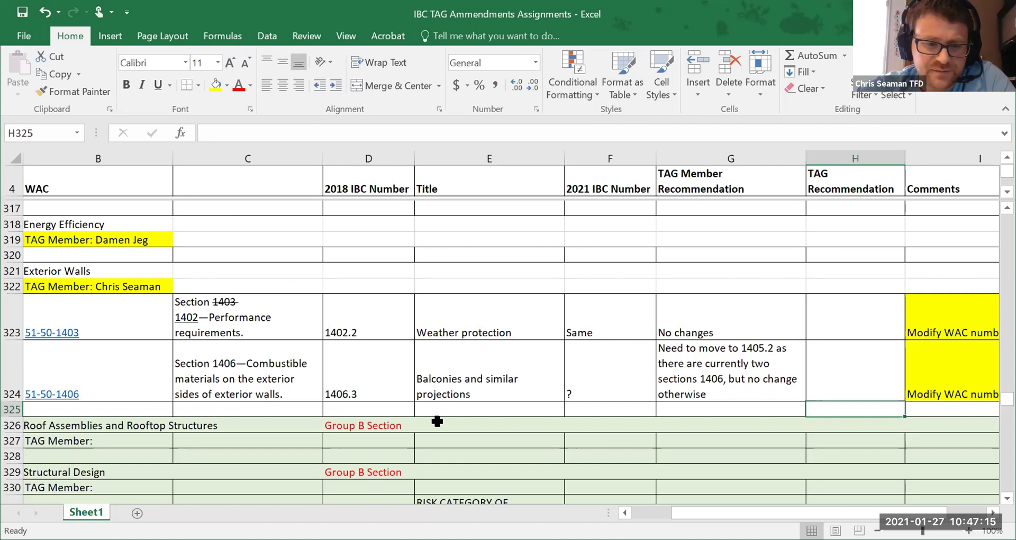
{"action": "left_click", "coordinate": [752, 370]}
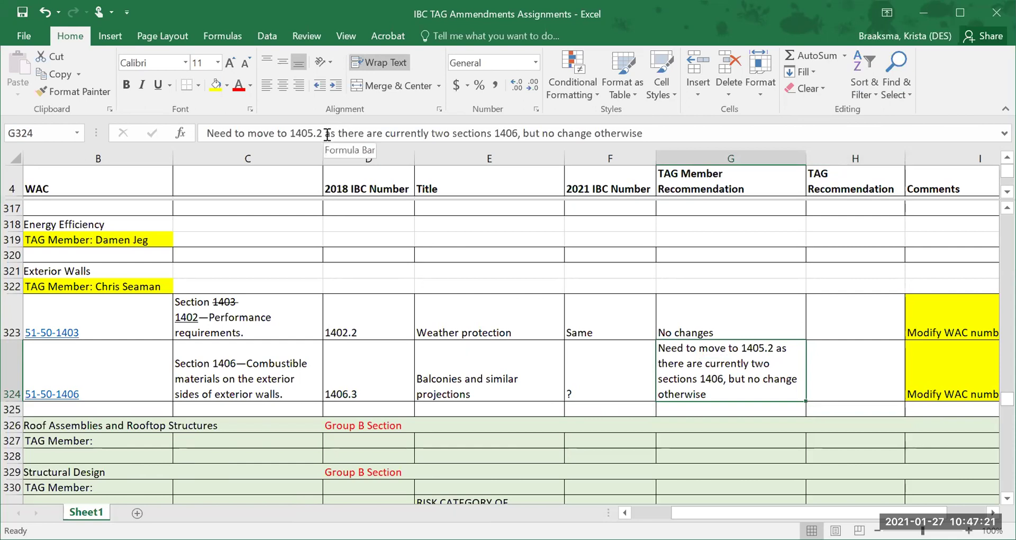
{"action": "left_click_drag", "start_coordinate": [326, 132], "coordinate": [428, 132]}
{"action": "left_click_drag", "start_coordinate": [501, 137], "coordinate": [627, 136]}
{"action": "left_click_drag", "start_coordinate": [648, 136], "coordinate": [648, 136]}
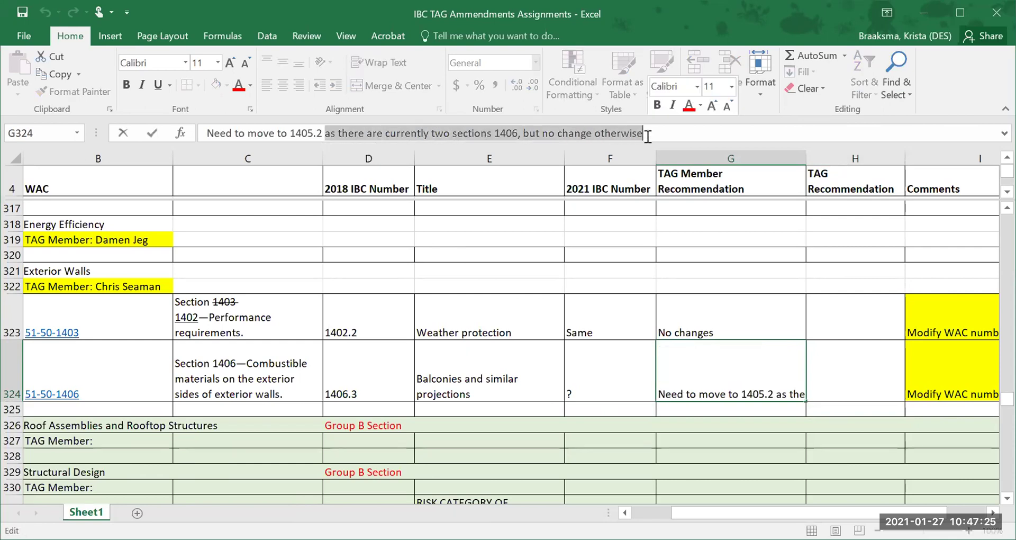
{"action": "key", "text": "ctrl+shift+Left"}
{"action": "key", "text": "ctrl+shift+Left"}
{"action": "key", "text": "ctrl+shift+Left"}
{"action": "key", "text": "ctrl+shift+Left"}
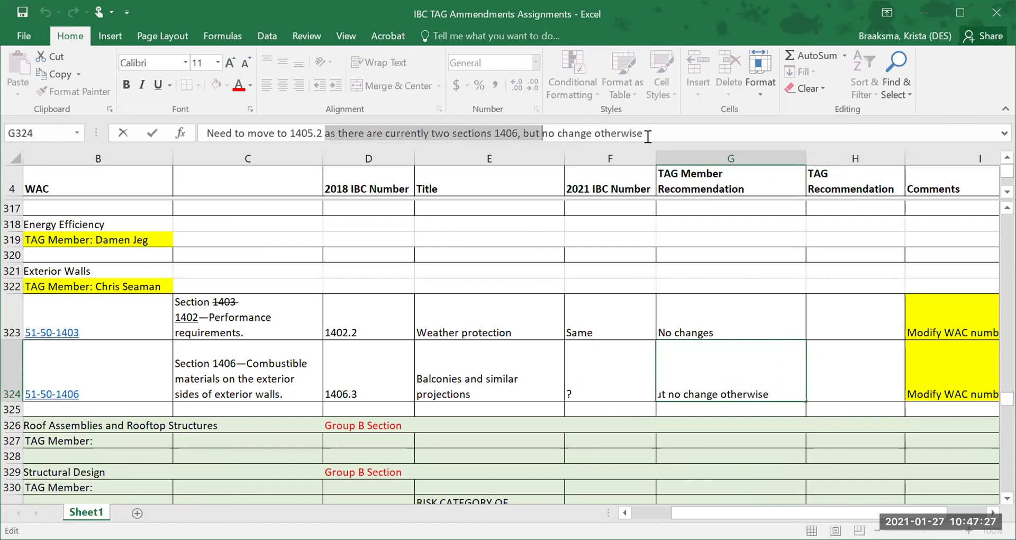
{"action": "key", "text": "ctrl+shift+Left"}
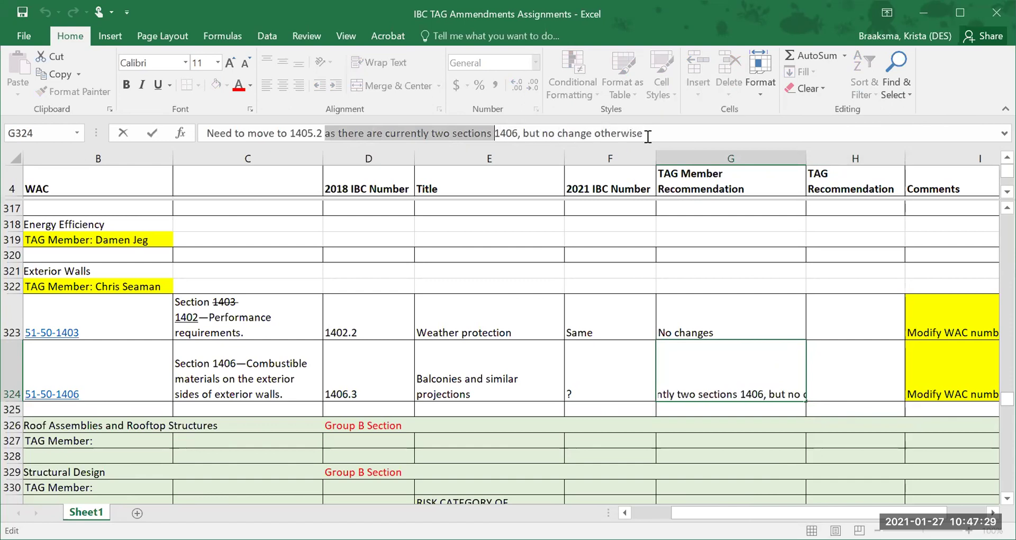
{"action": "key", "text": "shift+Right"}
{"action": "key", "text": "shift+Right"}
{"action": "key", "text": "shift+Right"}
{"action": "key", "text": "shift+Right"}
{"action": "key", "text": "shift+Right"}
{"action": "key", "text": "Delete"}
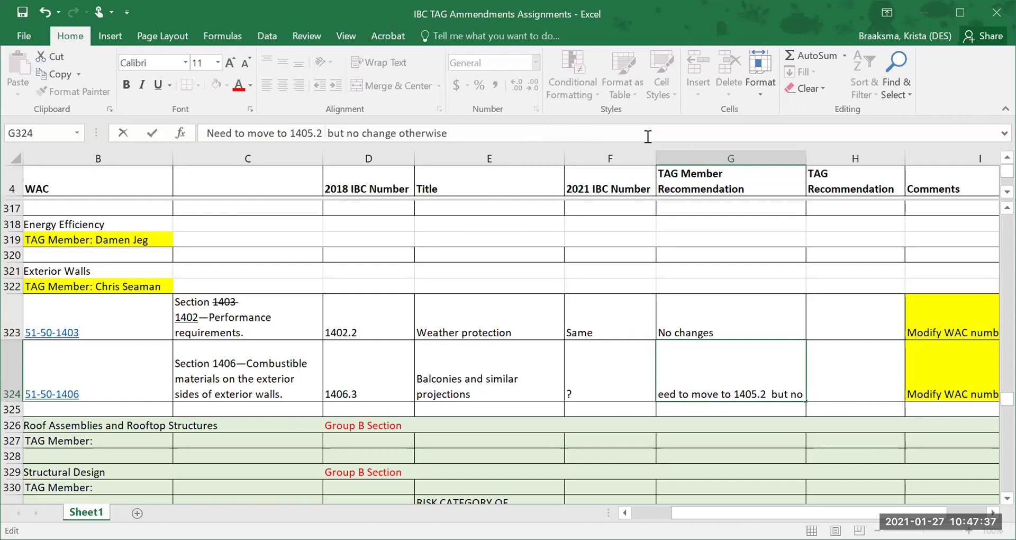
{"action": "key", "text": "BackSpace"}
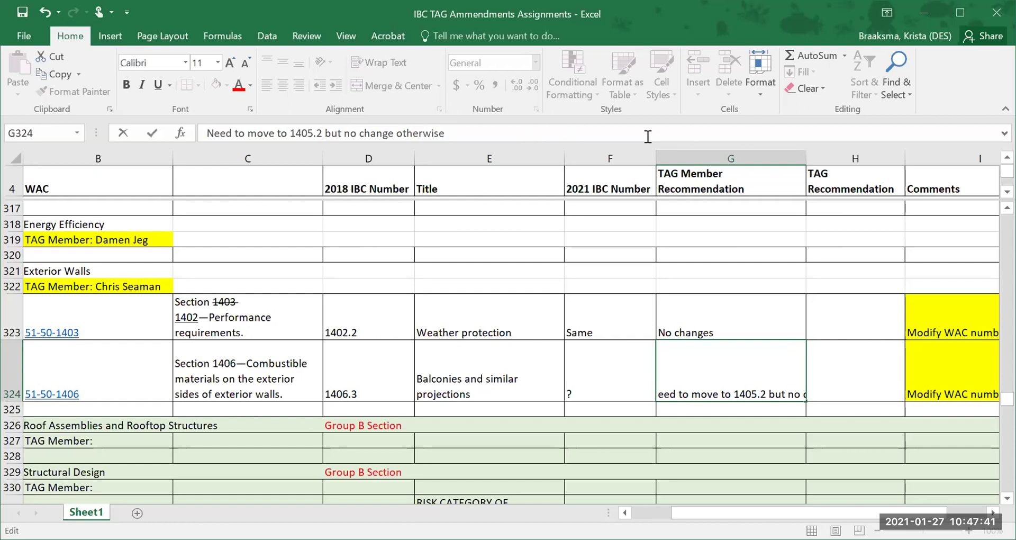
{"action": "left_click", "coordinate": [453, 129]}
{"action": "key", "text": "Return"}
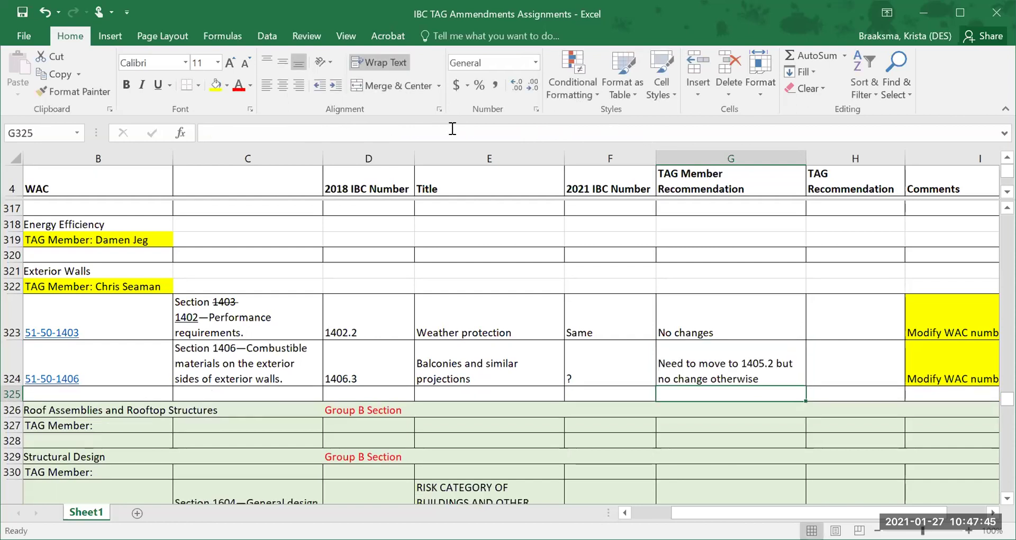
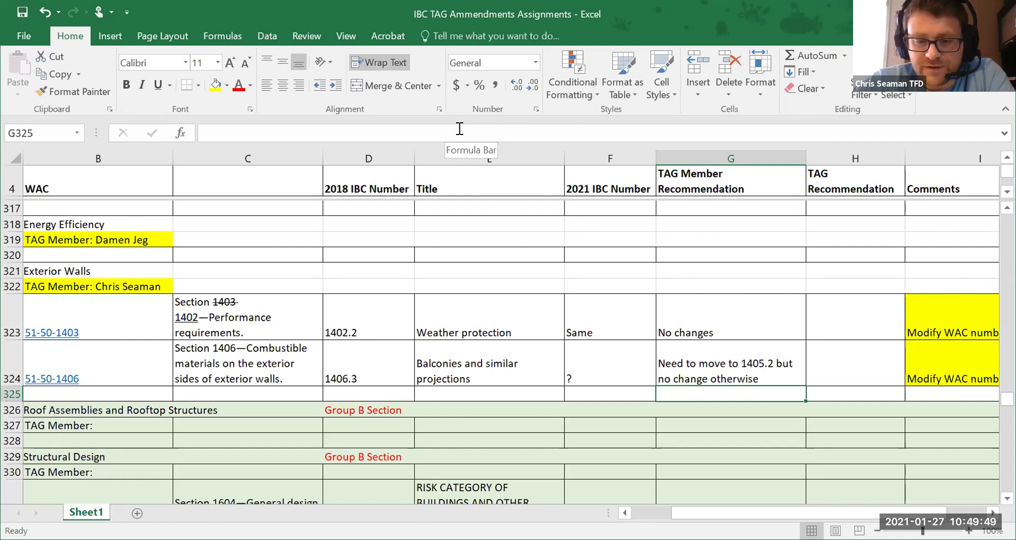
- Enter "TAG moved to support recommendations." in cell H325 below the Exterior Walls rows and wrap its text
{"action": "left_click", "coordinate": [850, 396]}
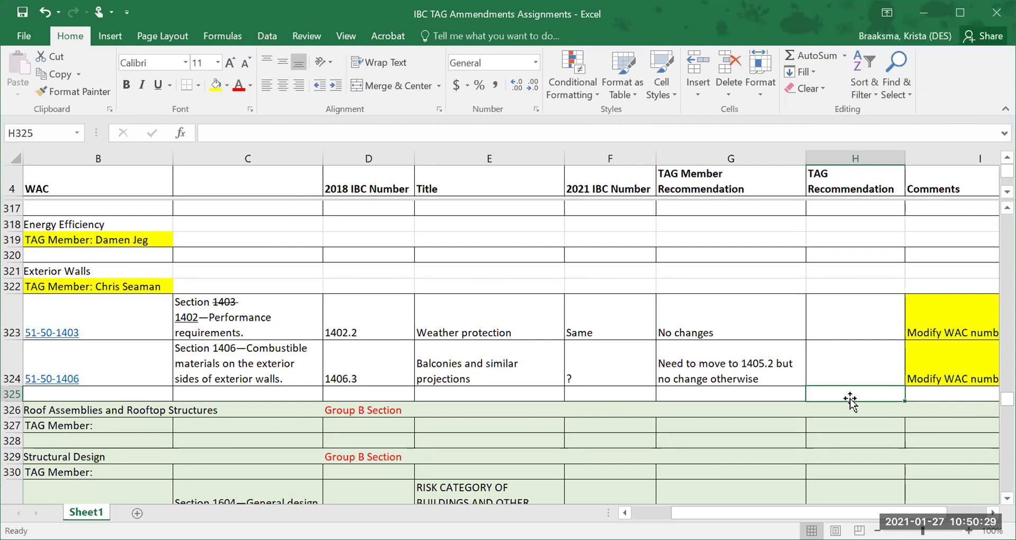
{"action": "type", "text": "TA"}
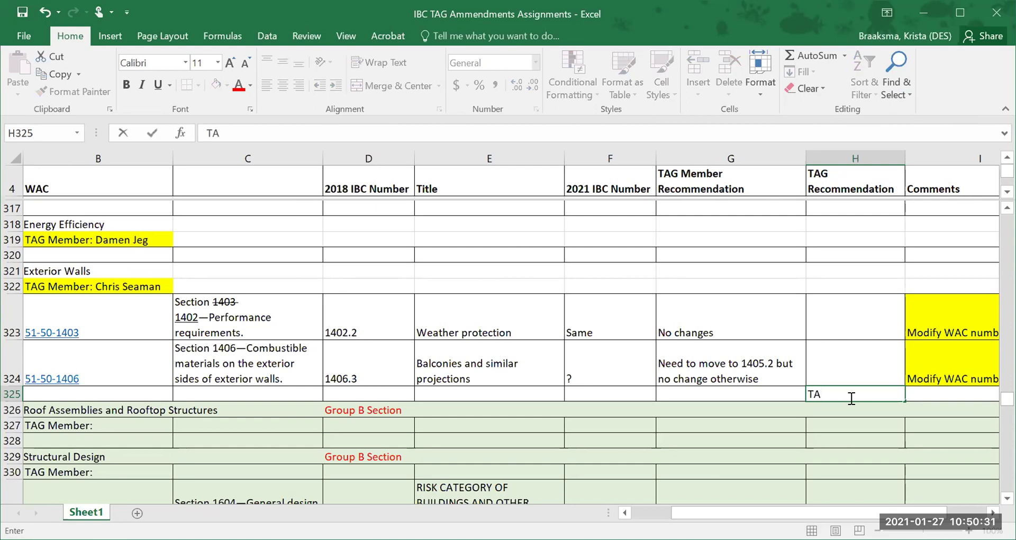
{"action": "type", "text": "G moved to support"}
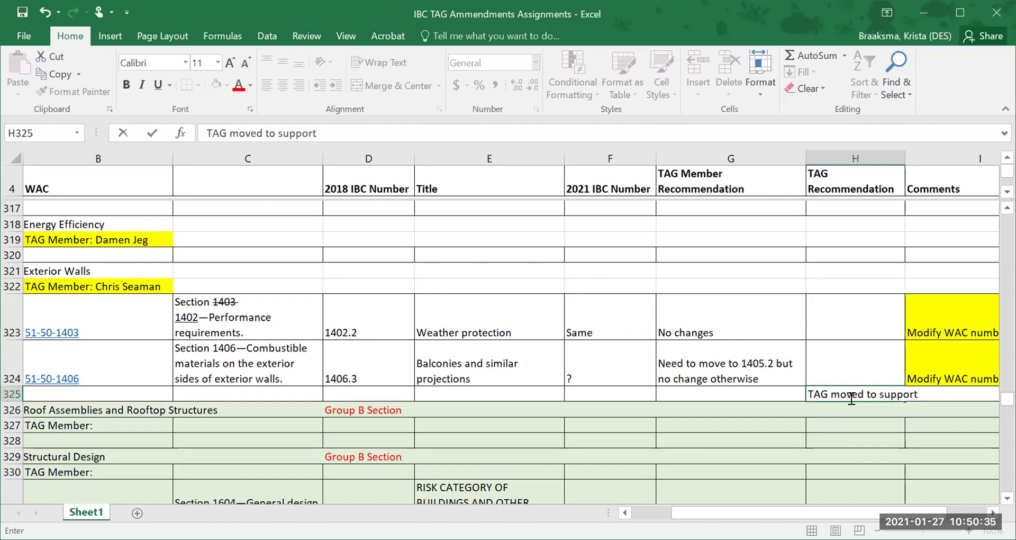
{"action": "type", "text": " recommendat"}
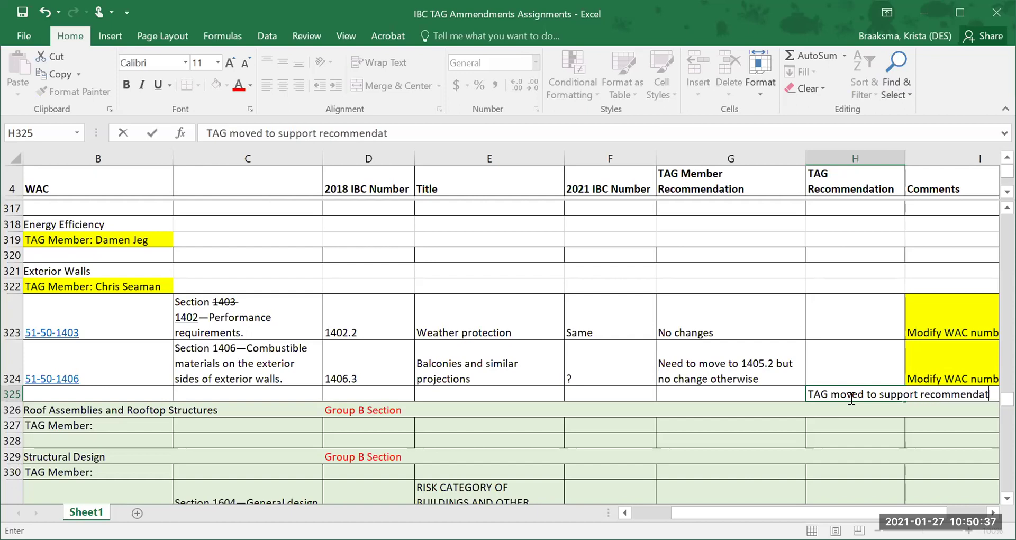
{"action": "type", "text": "ions."}
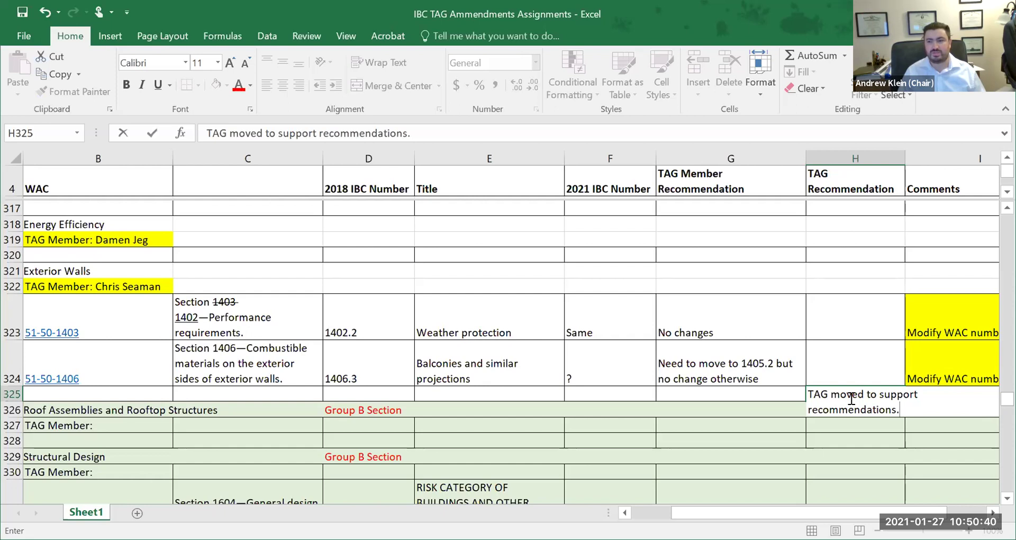
{"action": "key", "text": "Return"}
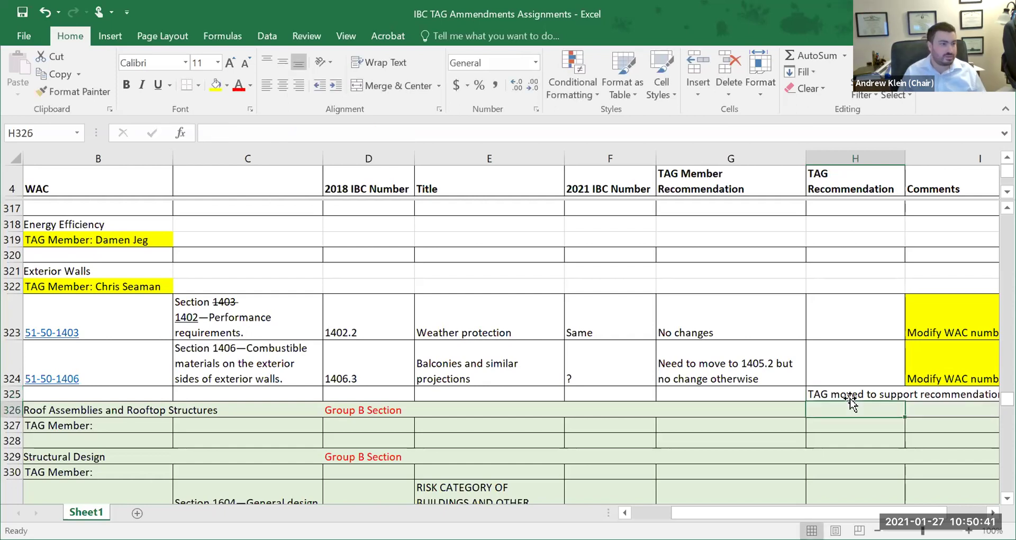
{"action": "left_click_drag", "start_coordinate": [859, 394], "coordinate": [858, 396]}
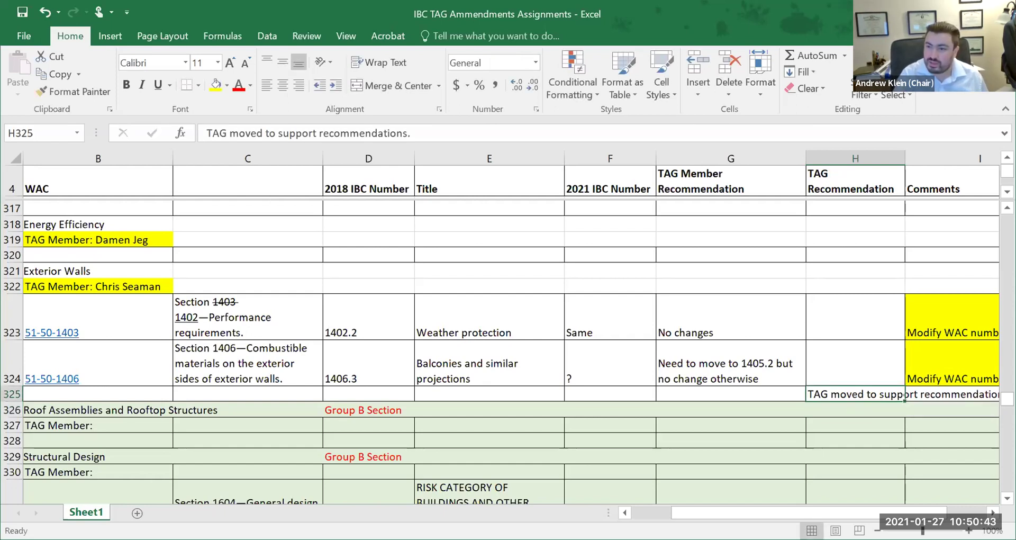
{"action": "left_click", "coordinate": [377, 64]}
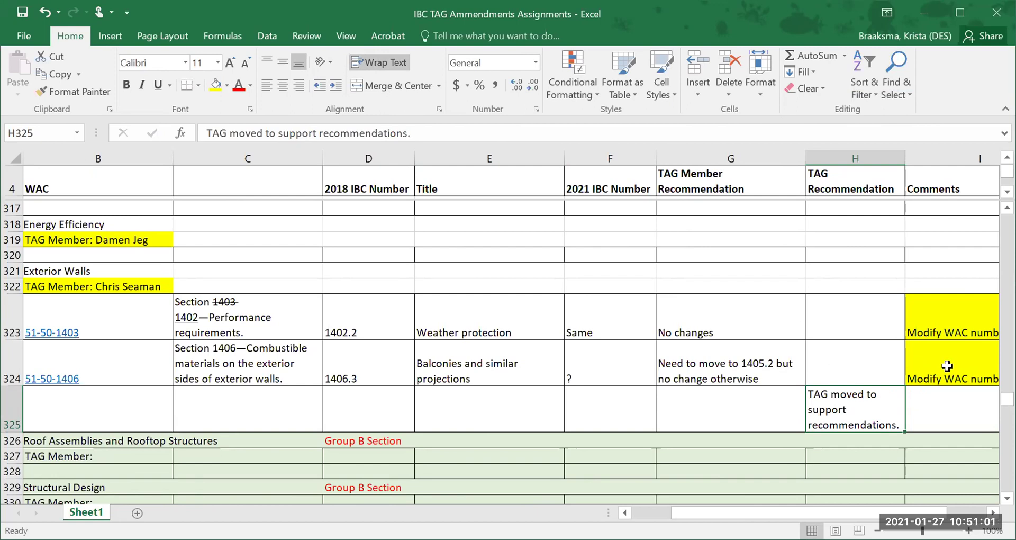
- Append "; also referenced in 705.2" to the Balconies and similar projections recommendation in cell G324
{"action": "left_click", "coordinate": [773, 365]}
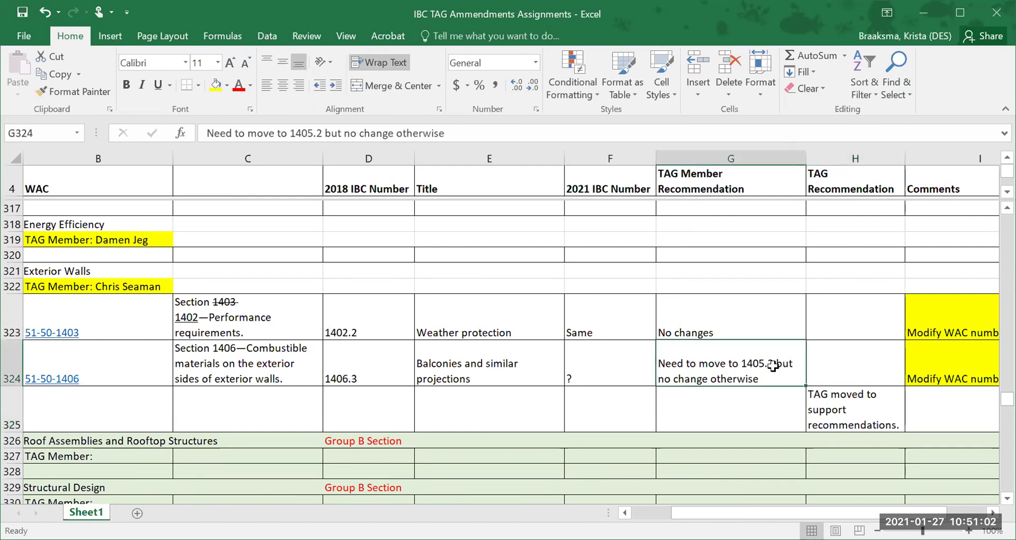
{"action": "left_click", "coordinate": [456, 130]}
{"action": "type", "text": "; also re"}
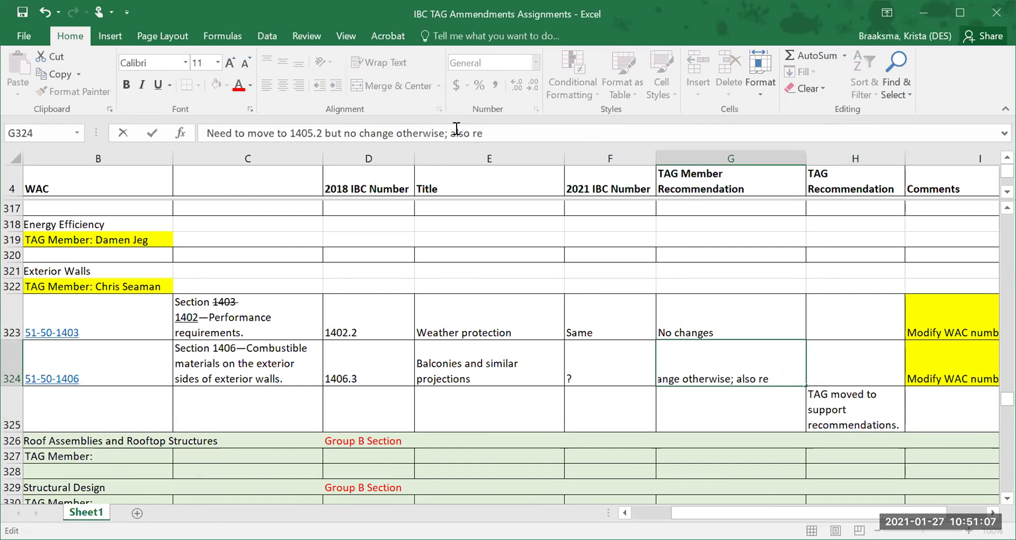
{"action": "type", "text": "ference"}
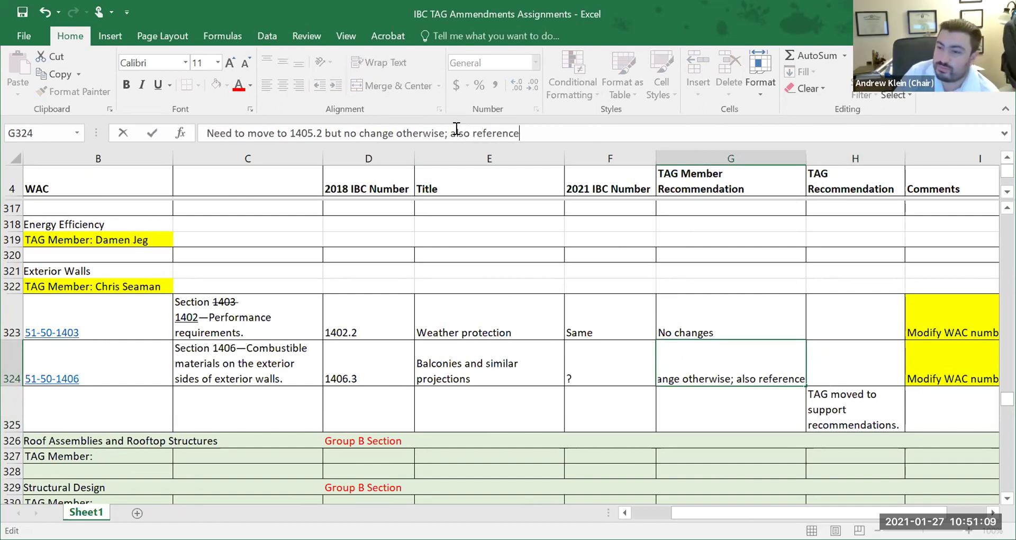
{"action": "type", "text": "d in 705.2"}
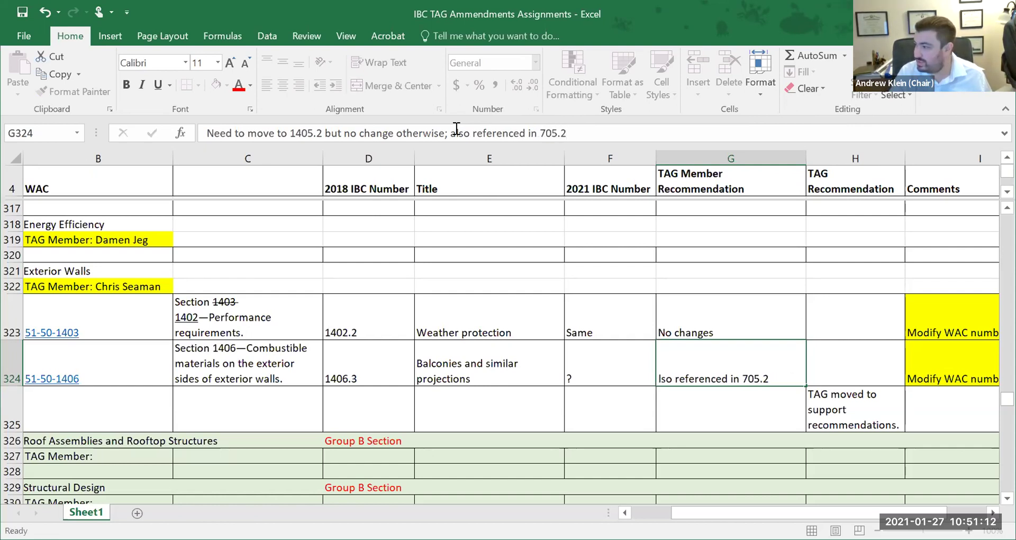
- Commit the edited recommendation in G324, and enter "None" in Comments cell I483 for Appendix N Relocatable Buildings
{"action": "key", "text": "Return"}
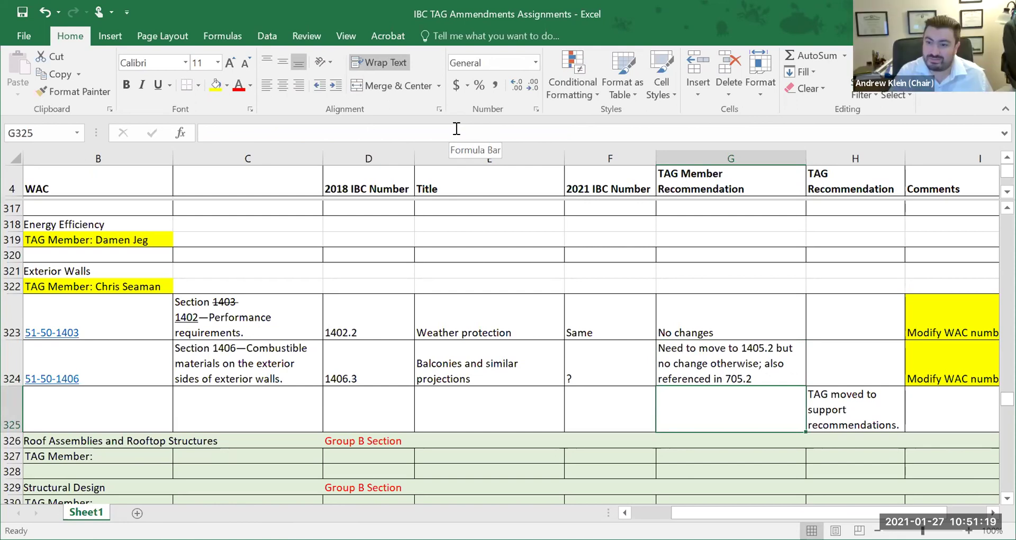
{"action": "scroll", "coordinate": [428, 392], "scroll_direction": "down", "scroll_amount": 3}
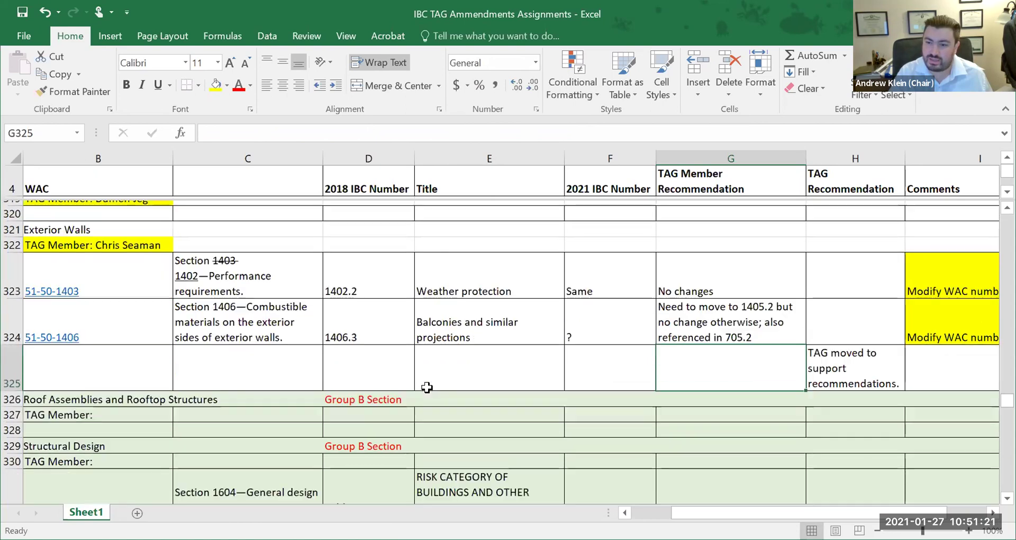
{"action": "scroll", "coordinate": [432, 396], "scroll_direction": "down", "scroll_amount": 14}
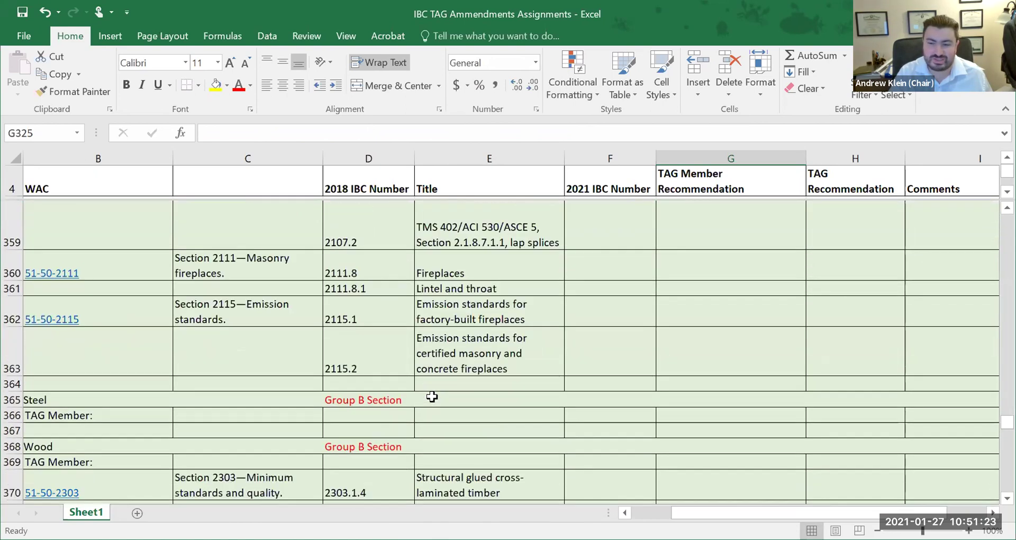
{"action": "scroll", "coordinate": [432, 395], "scroll_direction": "down", "scroll_amount": 15}
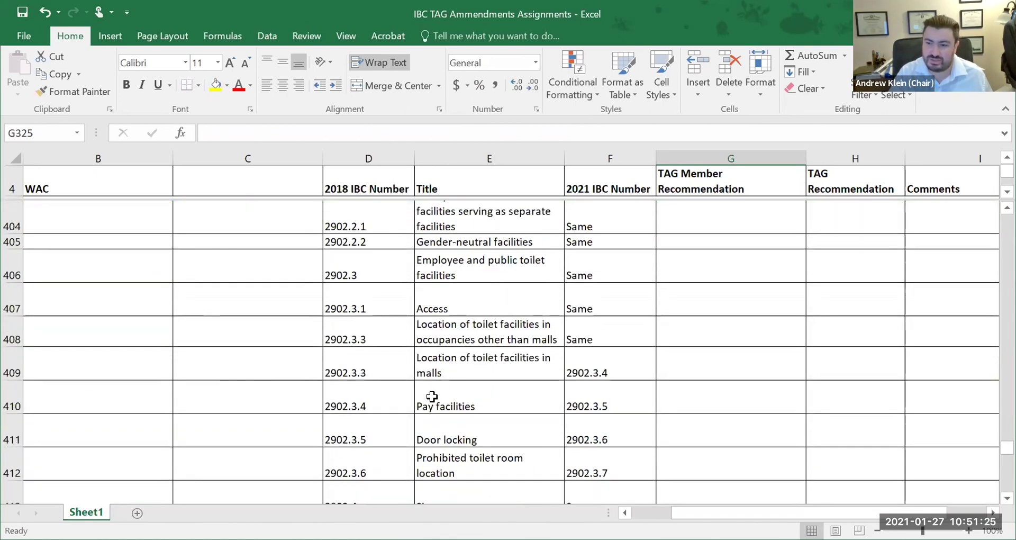
{"action": "scroll", "coordinate": [432, 396], "scroll_direction": "down", "scroll_amount": 12}
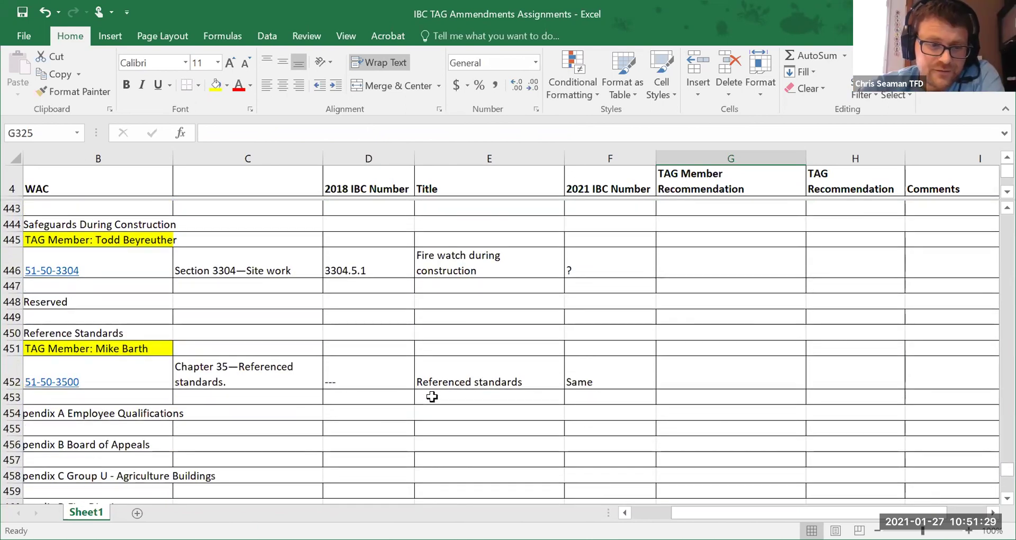
{"action": "scroll", "coordinate": [432, 396], "scroll_direction": "down", "scroll_amount": 2}
{"action": "scroll", "coordinate": [432, 396], "scroll_direction": "down", "scroll_amount": 6}
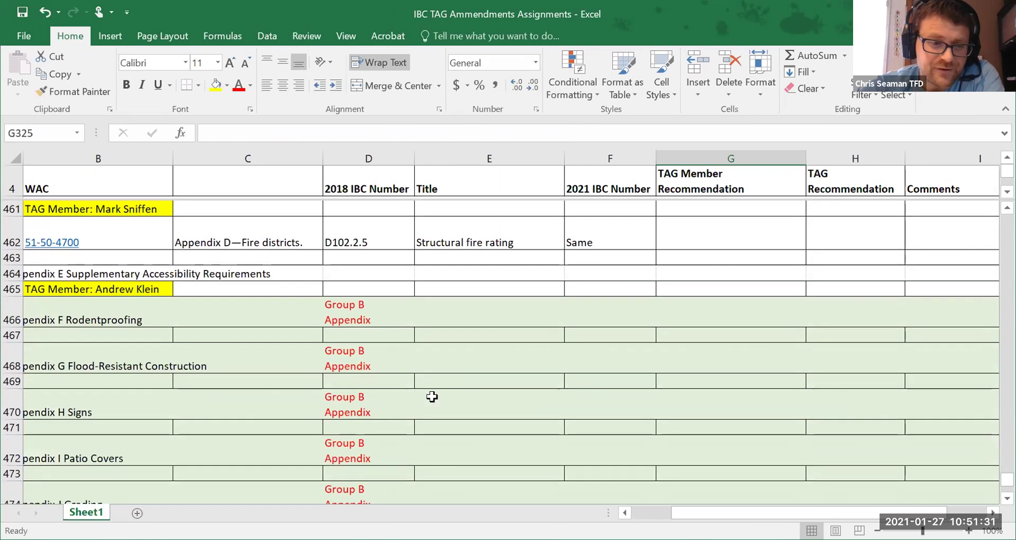
{"action": "scroll", "coordinate": [432, 396], "scroll_direction": "down", "scroll_amount": 3}
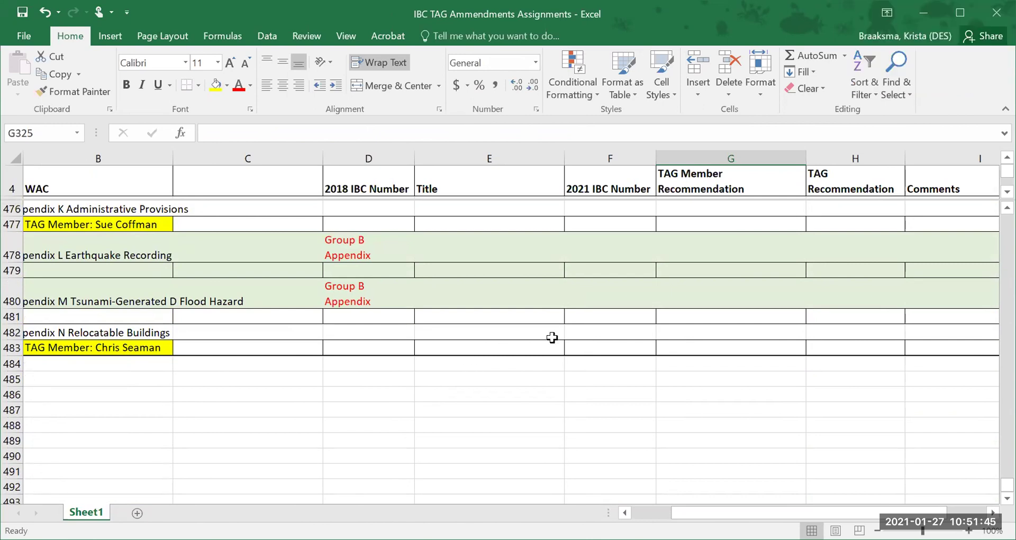
{"action": "left_click", "coordinate": [913, 343]}
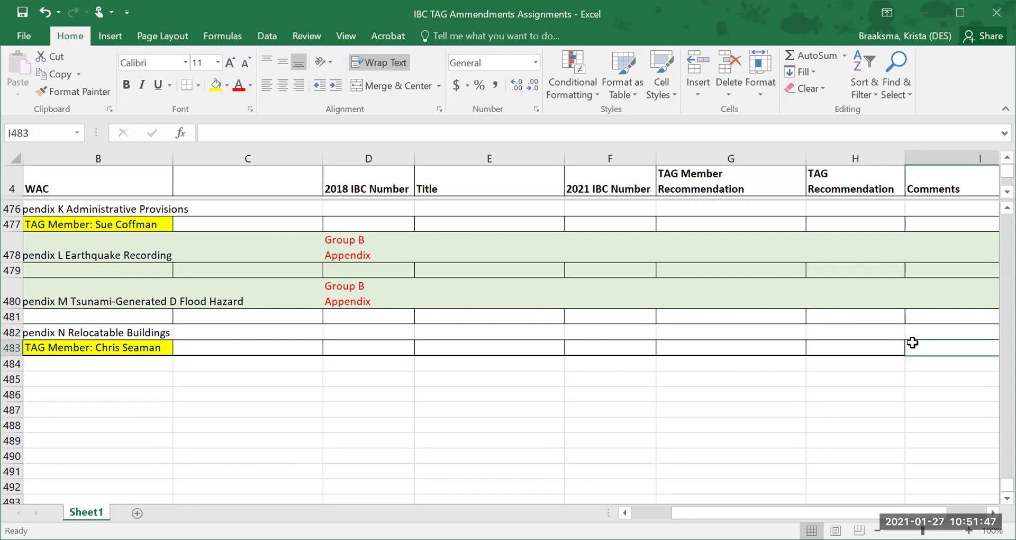
{"action": "type", "text": "None"}
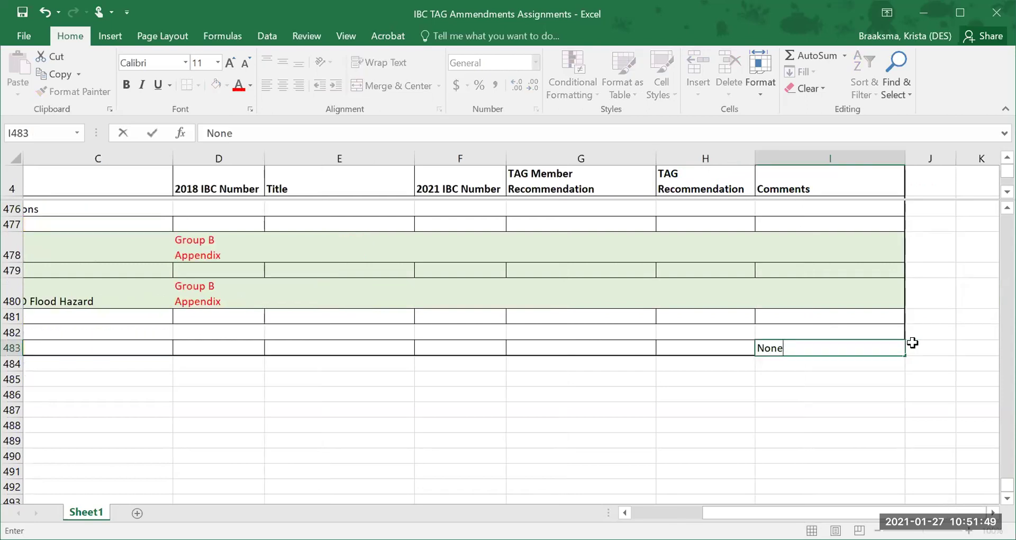
{"action": "key", "text": "Return"}
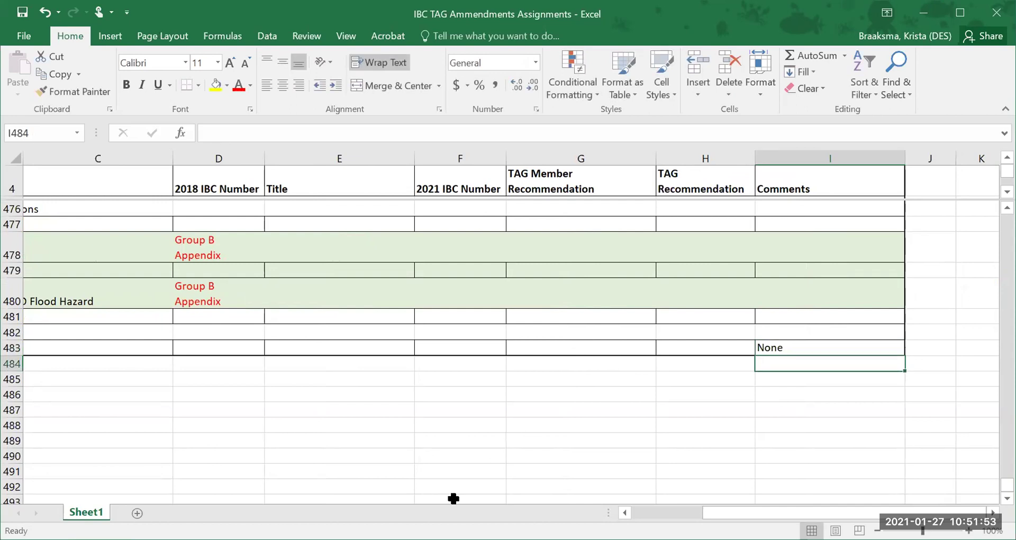
{"action": "left_click", "coordinate": [624, 507]}
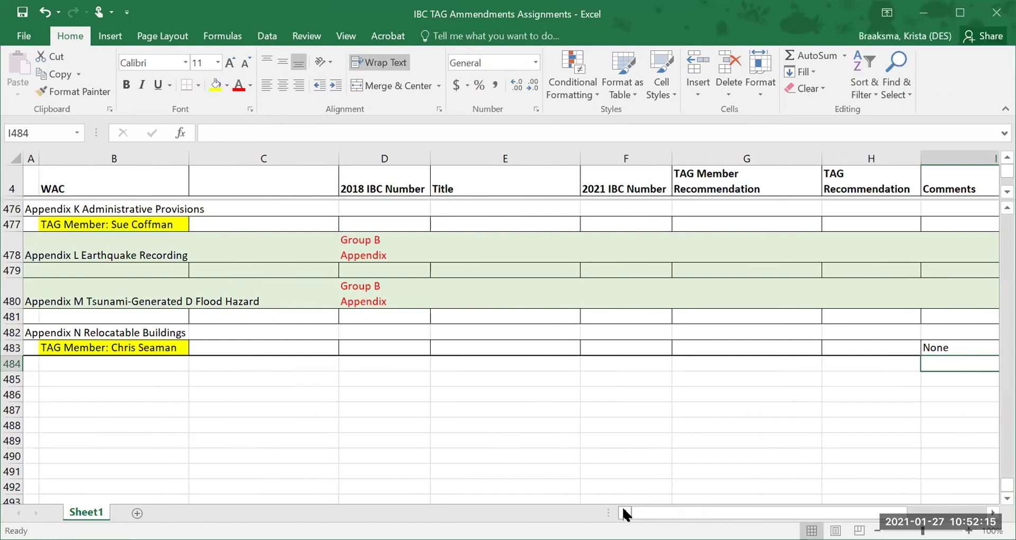
- Save a copy of the workbook as "IBC TAG Ammendments Assignments_012721" in the 04 Review Amendments folder
{"action": "left_click", "coordinate": [15, 32]}
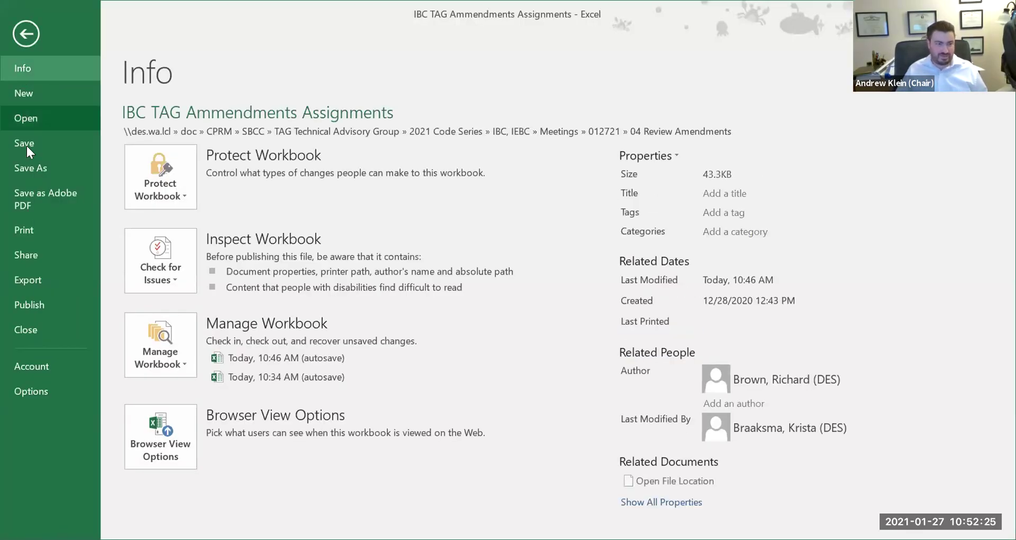
{"action": "left_click", "coordinate": [35, 173]}
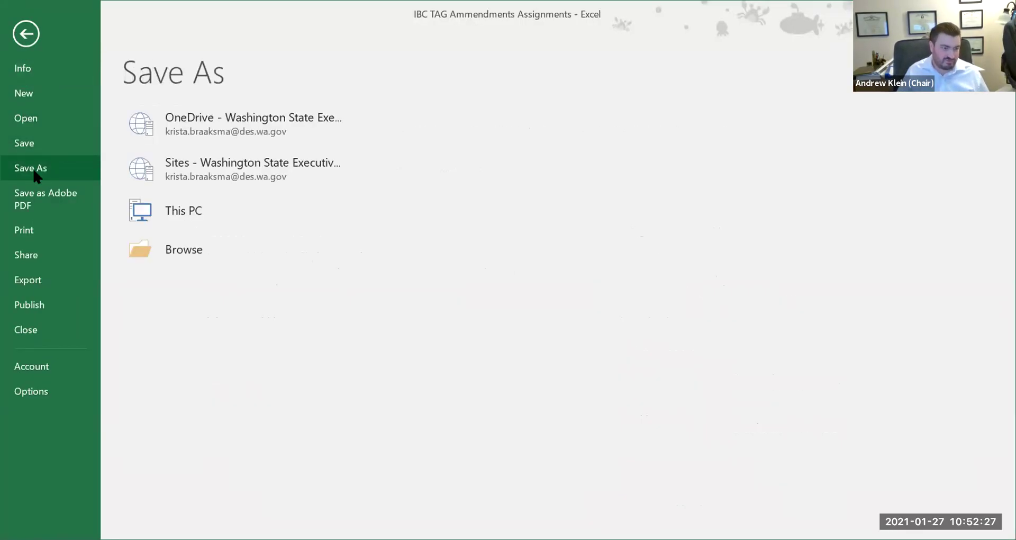
{"action": "left_click", "coordinate": [469, 148]}
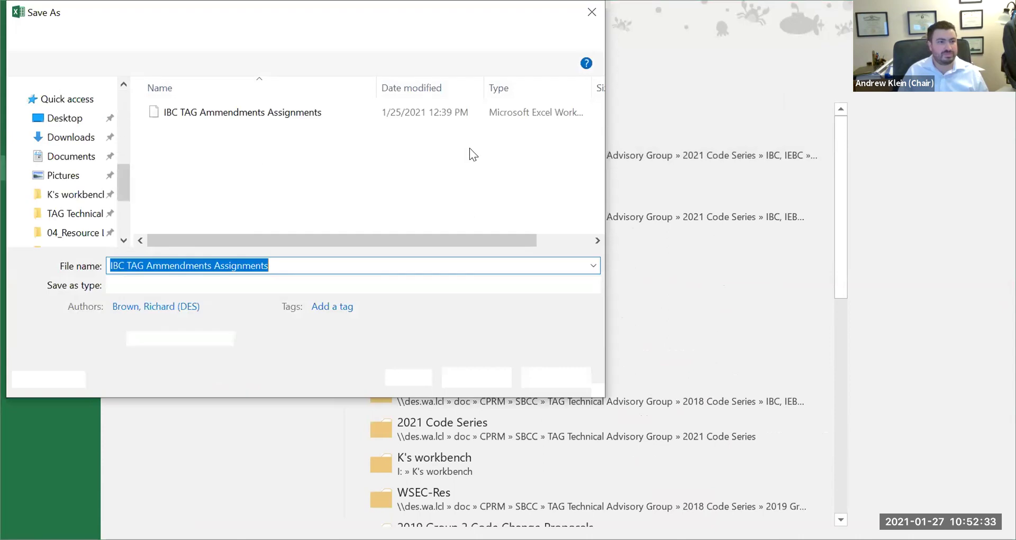
{"action": "left_click", "coordinate": [310, 265]}
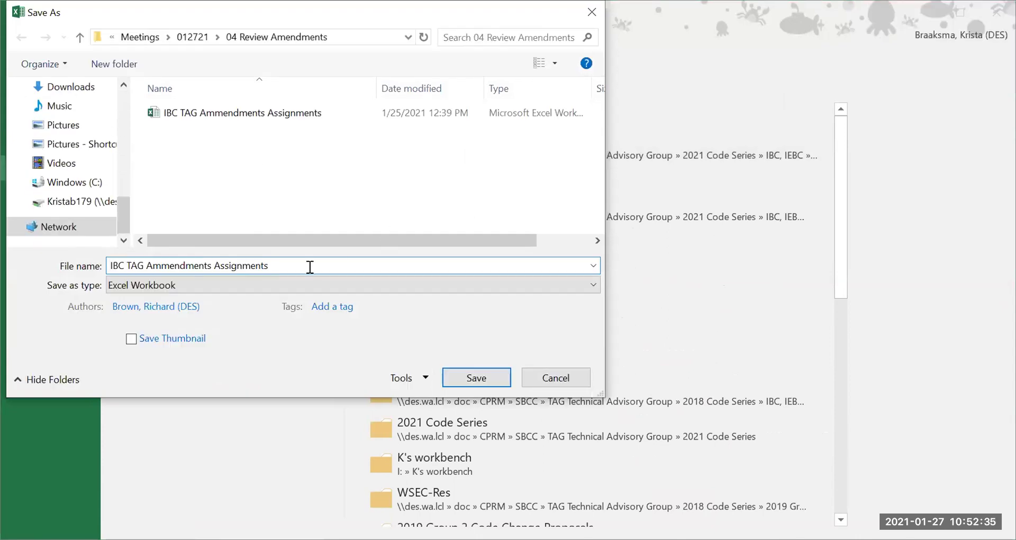
{"action": "type", "text": "_012721"}
{"action": "left_click", "coordinate": [497, 380]}
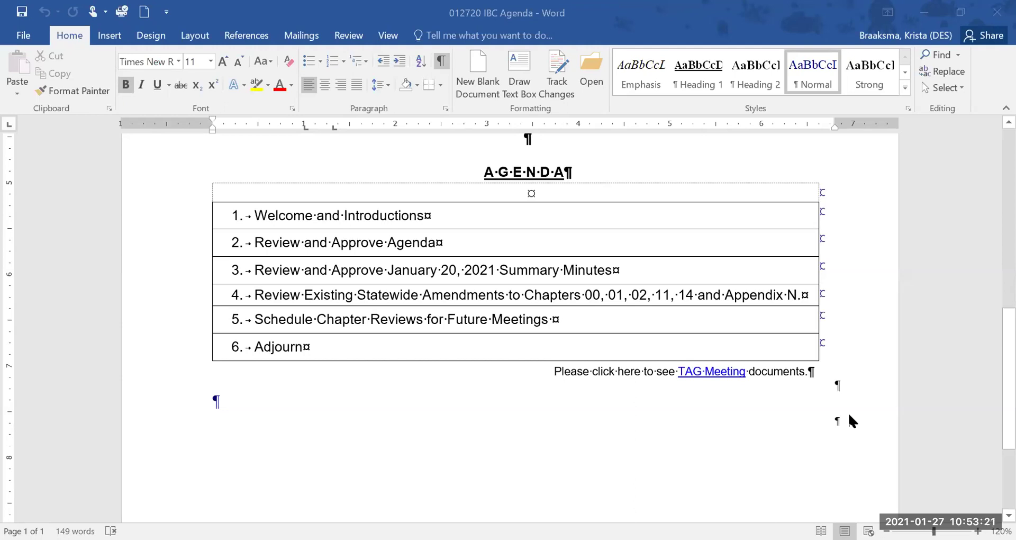
- In the Word agenda document, add "11, 10, 3, 4" at the end of item 5, Schedule Chapter Reviews for Future Meetings
{"action": "left_click", "coordinate": [582, 320]}
{"action": "type", "text": "11, 10, 3"}
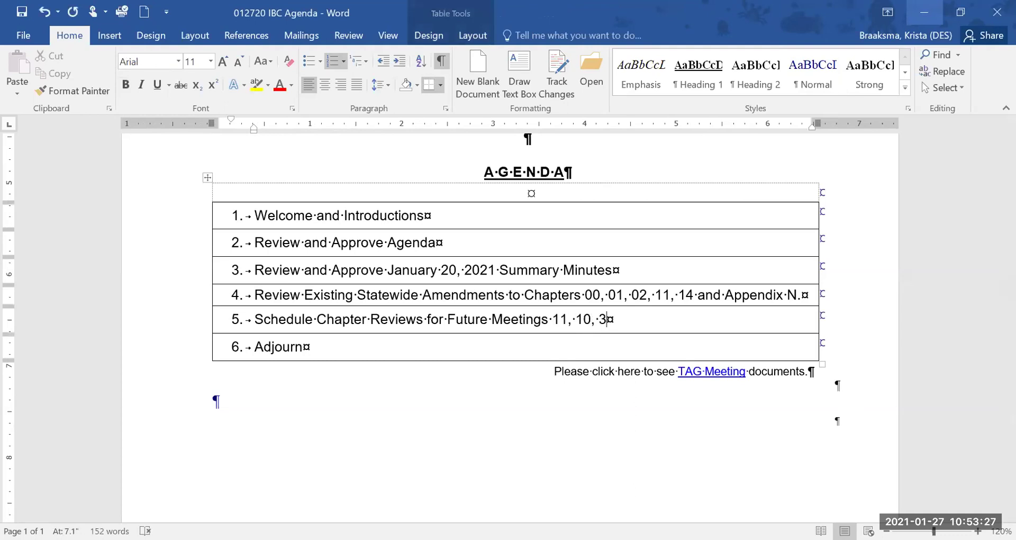
{"action": "type", "text": ", 4"}
- Insert "--" before the chapter numbers in agenda item 5 and return the cursor to the end of that line
{"action": "key", "text": "ctrl+Left"}
{"action": "key", "text": "ctrl+Left"}
{"action": "key", "text": "ctrl+Left"}
{"action": "key", "text": "ctrl+Left"}
{"action": "key", "text": "ctrl+Left"}
{"action": "key", "text": "ctrl+Left"}
{"action": "type", "text": "--"}
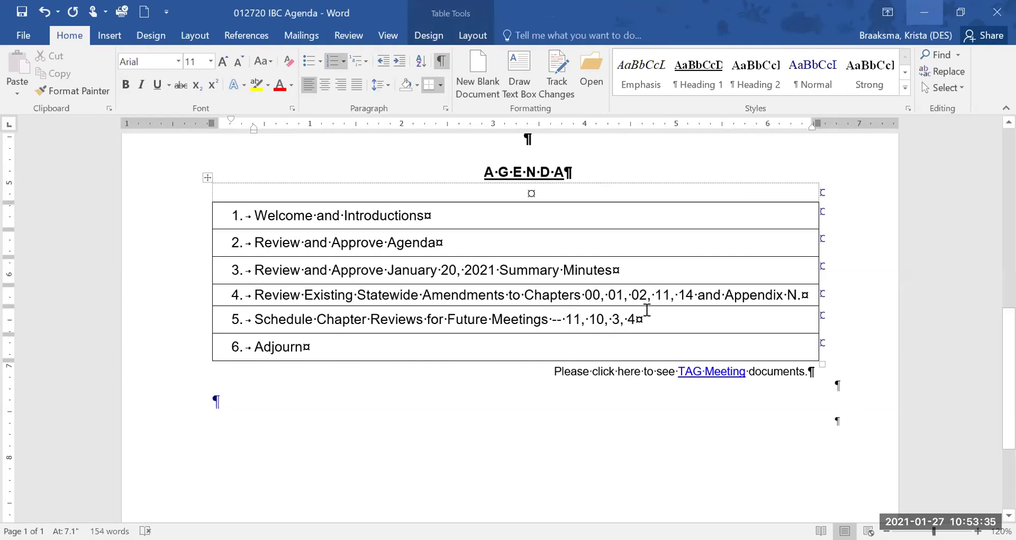
{"action": "left_click", "coordinate": [670, 322]}
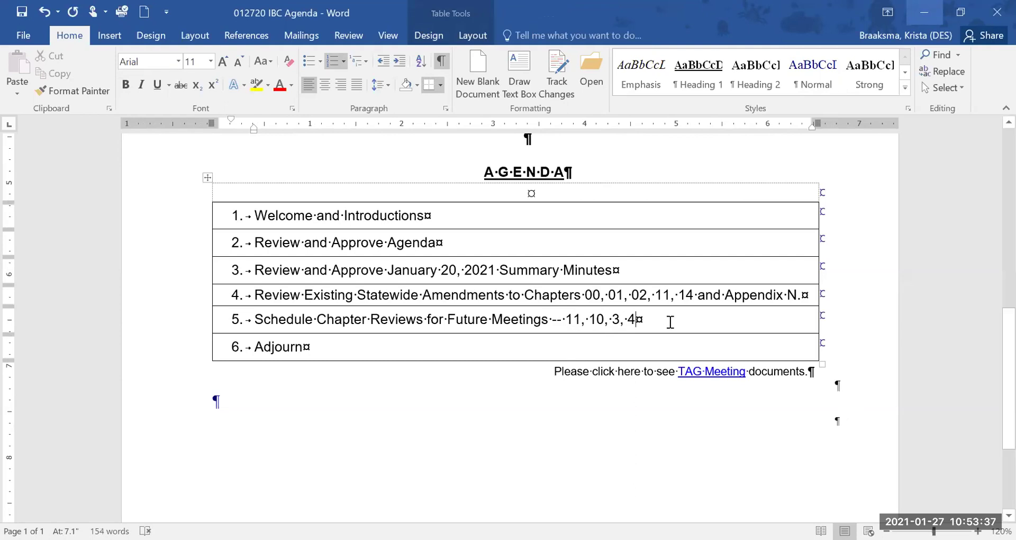